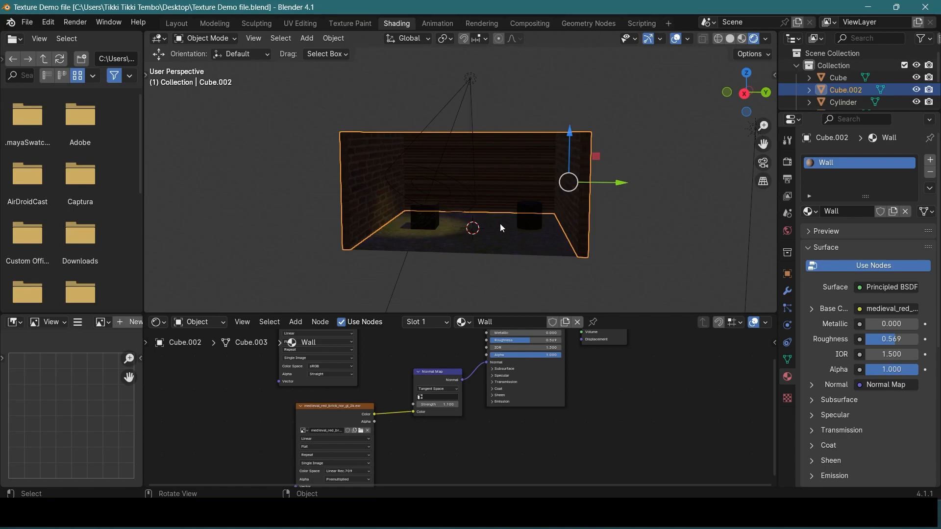
Inspect the room scene from several angles in the rendered view, then switch the viewport to Material Preview shading
scroll(522, 245, "up", 5)
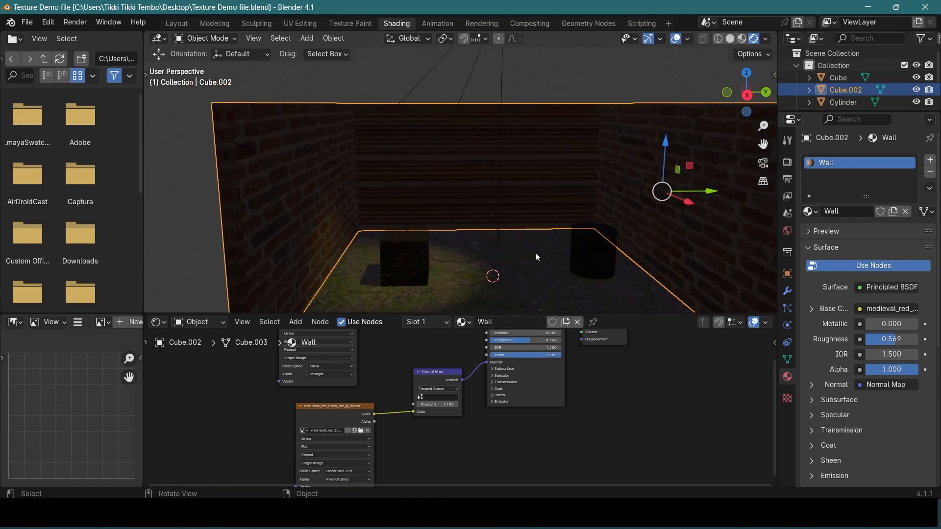
scroll(536, 253, "down", 4)
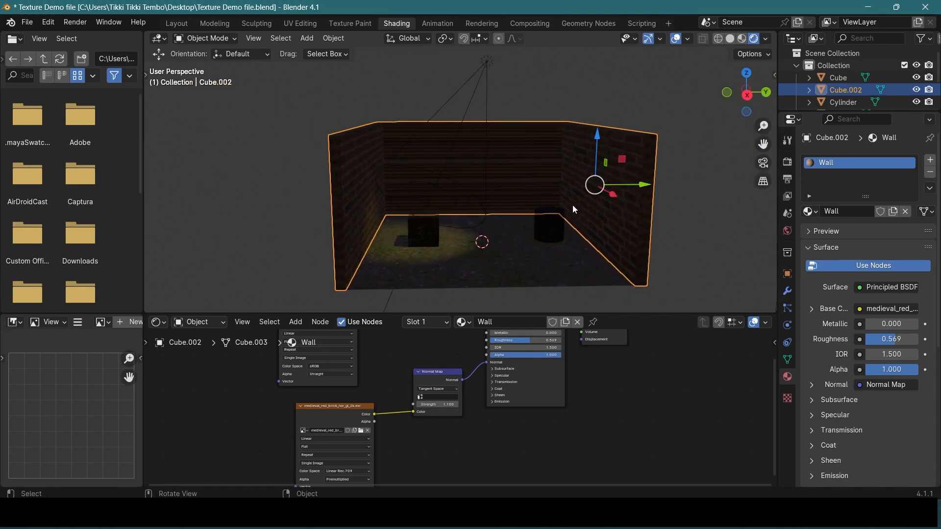
left_click_drag(569, 206, 533, 202)
scroll(529, 201, "up", 2)
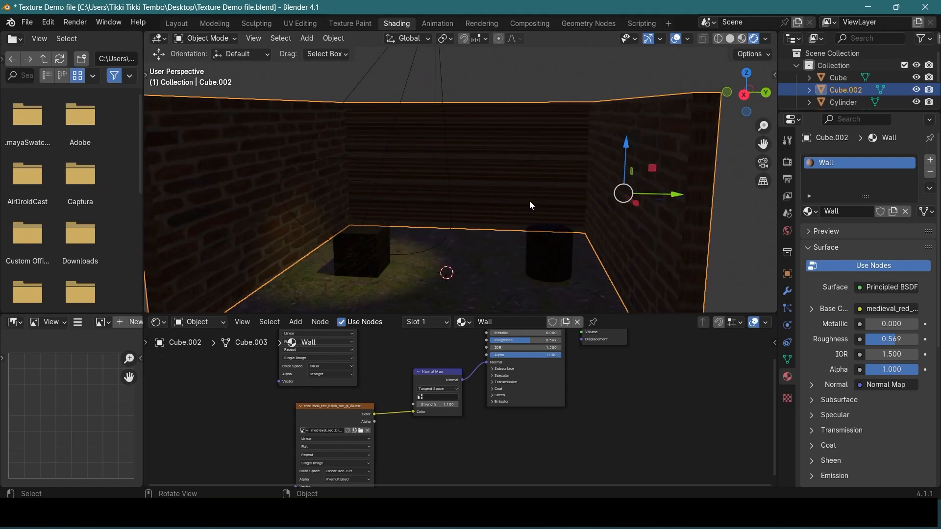
scroll(501, 175, "down", 1)
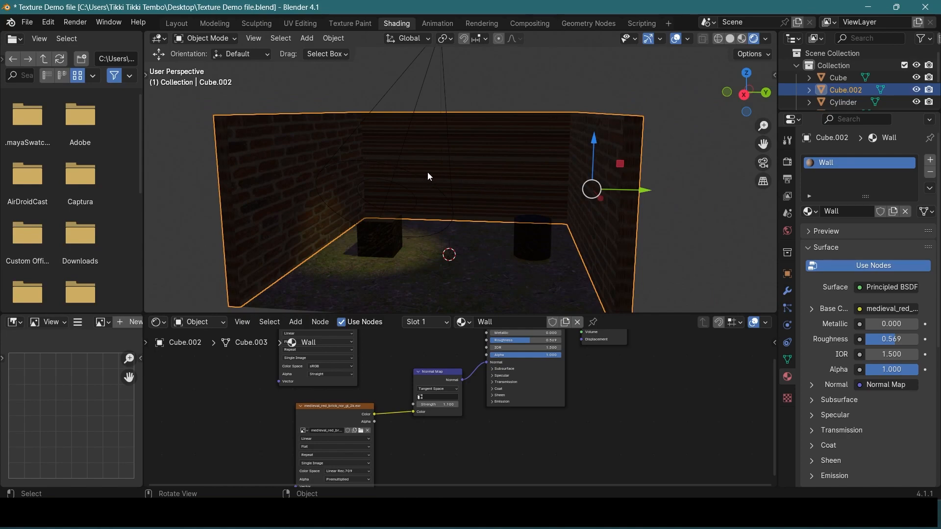
scroll(486, 195, "down", 3)
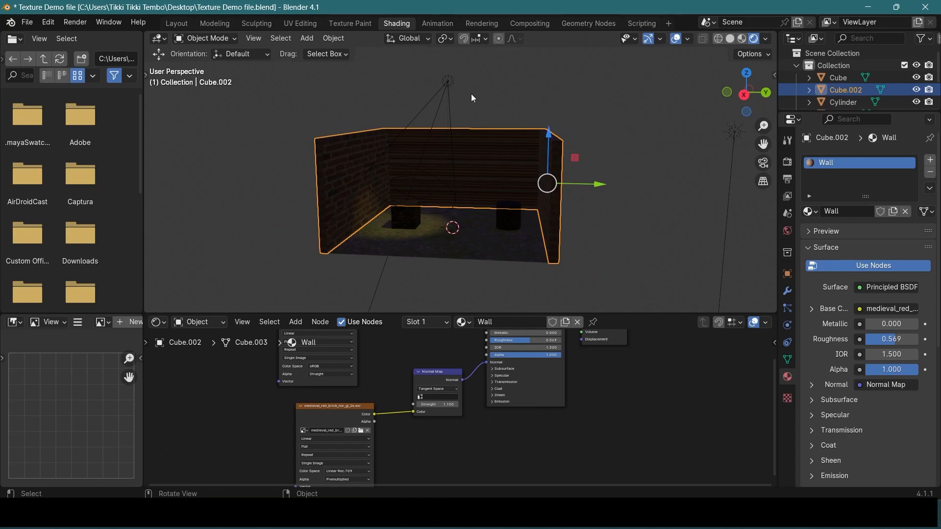
middle_click_drag(351, 125, 364, 127)
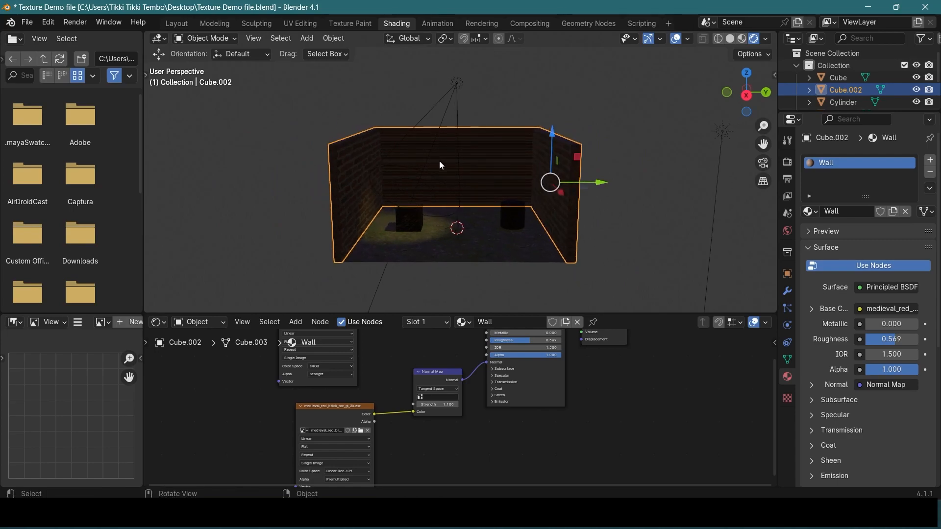
key("z")
left_click(433, 227)
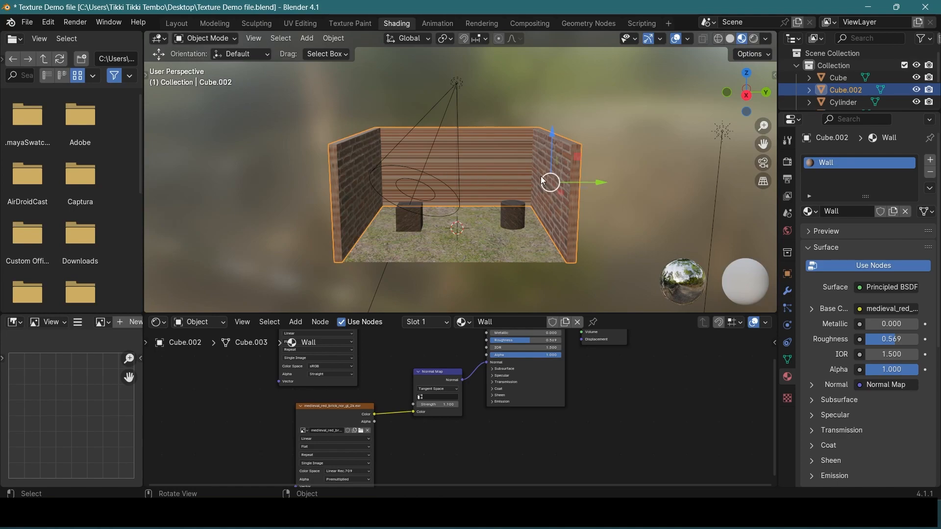
Examine the materials of the cylinder, the cube and the floor plane, including the floor's texture and normal map nodes
scroll(368, 192, "up", 2)
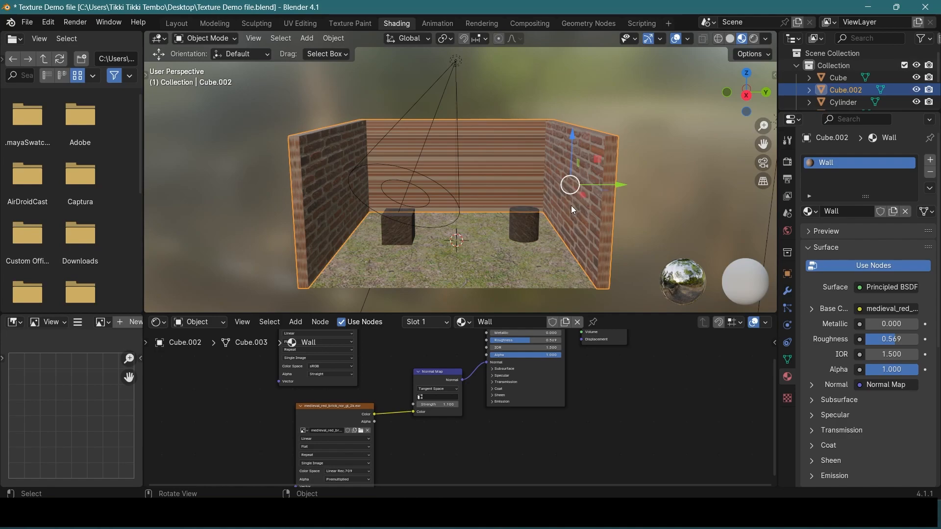
left_click(525, 226)
left_click(404, 230)
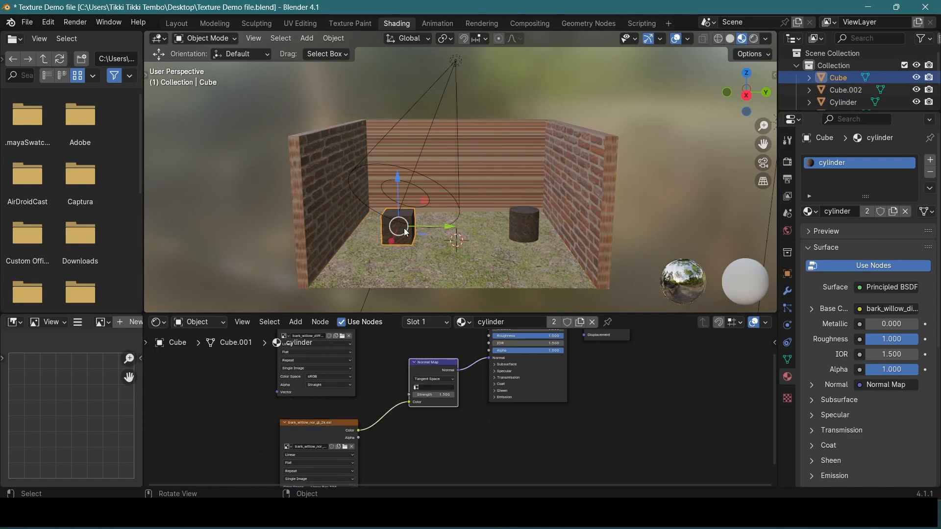
left_click(487, 257)
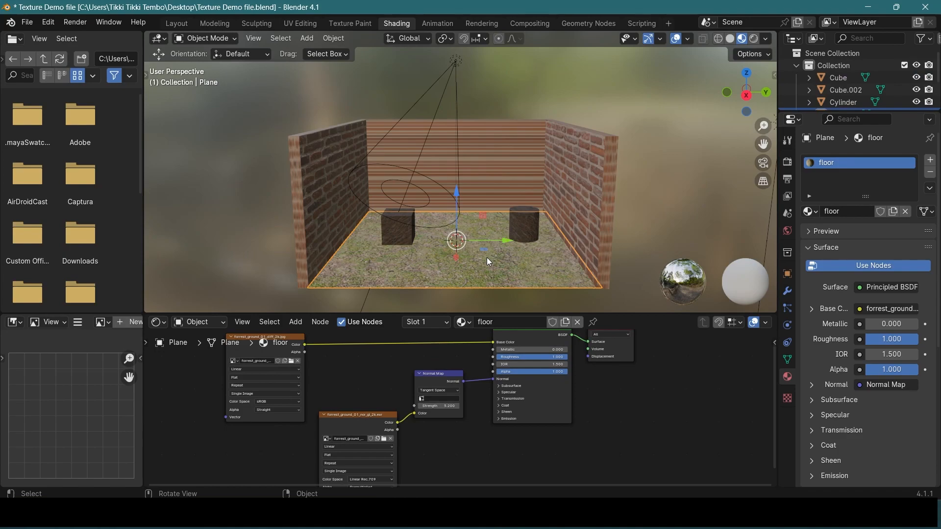
scroll(336, 419, "up", 4)
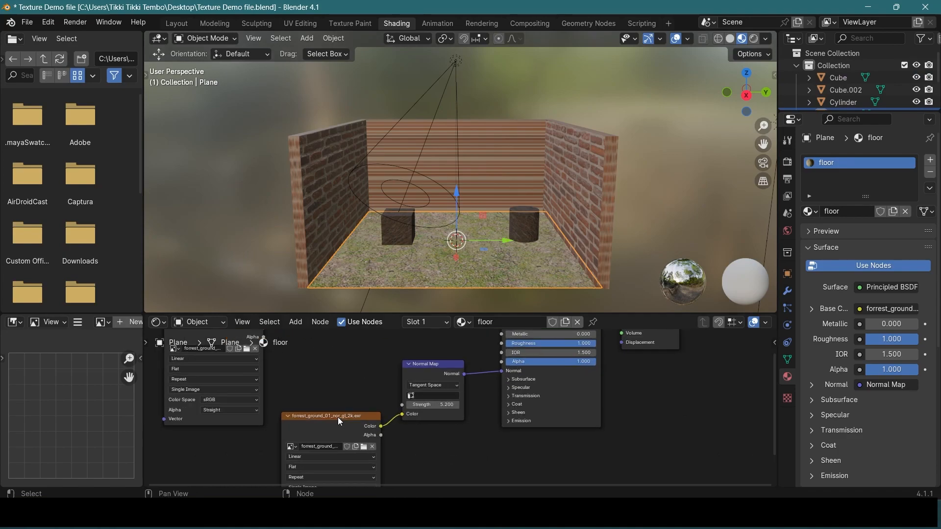
middle_click_drag(300, 384, 472, 330)
scroll(354, 348, "down", 3)
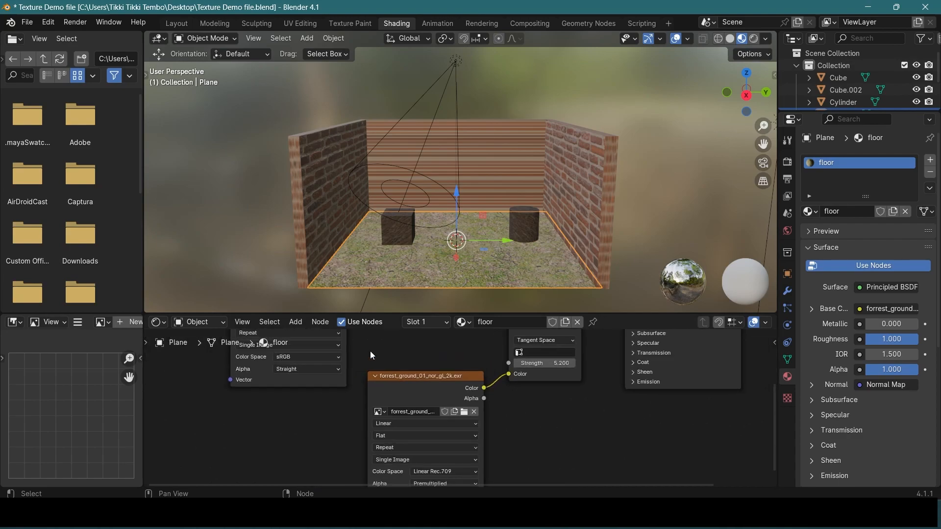
middle_click_drag(435, 361, 361, 423)
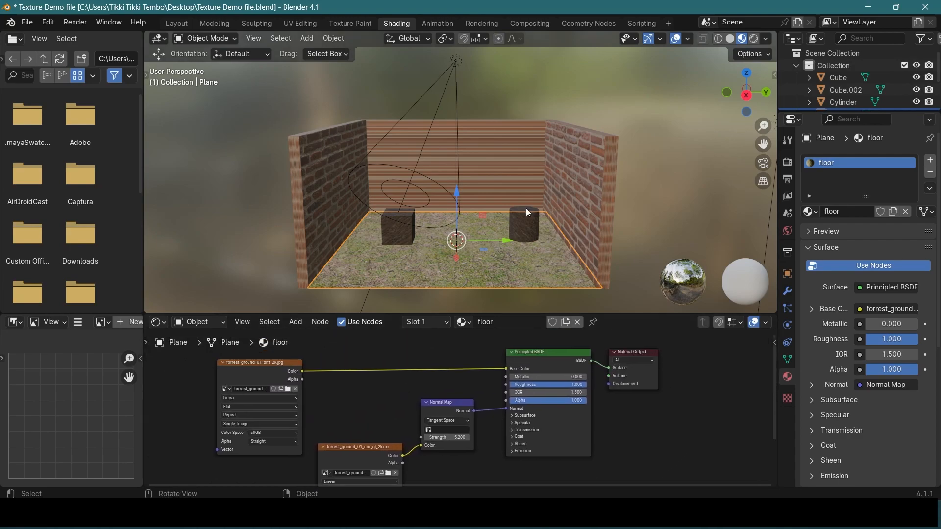
Switch the viewport back to Rendered shading and bring the room and its sun light into view
scroll(502, 212, "down", 3)
key("z")
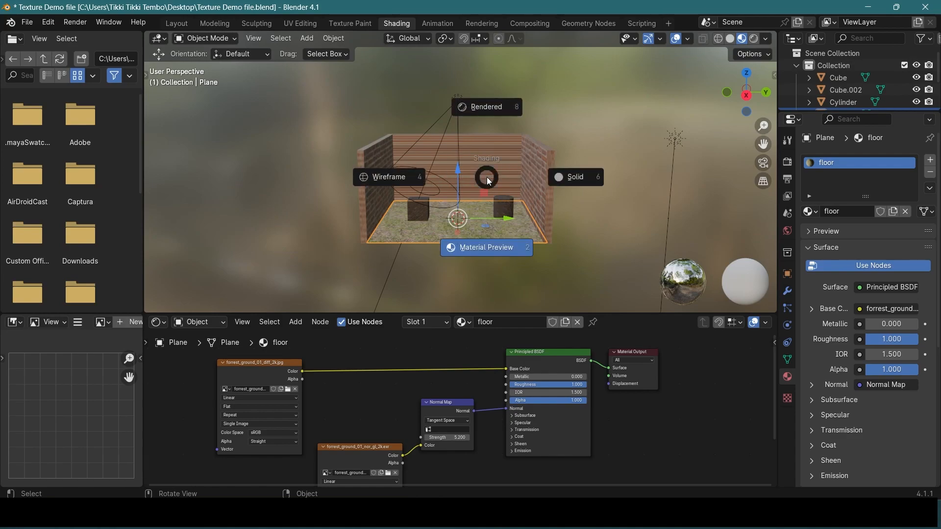
left_click(496, 104)
scroll(558, 194, "up", 4)
middle_click_drag(542, 178, 371, 86)
scroll(525, 193, "down", 3)
scroll(527, 193, "up", 2)
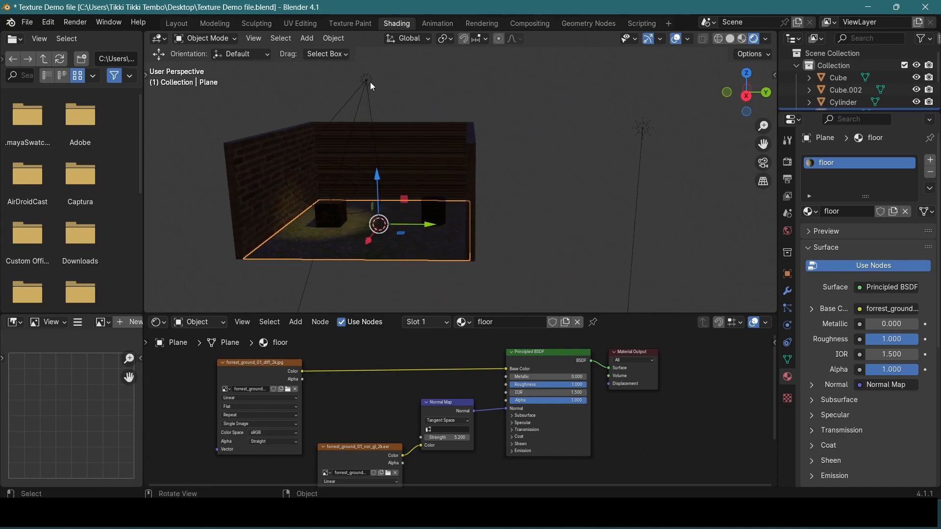
Set the sun light's strength to 0.440 and change its color to a light blue
left_click(644, 134)
left_click_drag(885, 243, 889, 243)
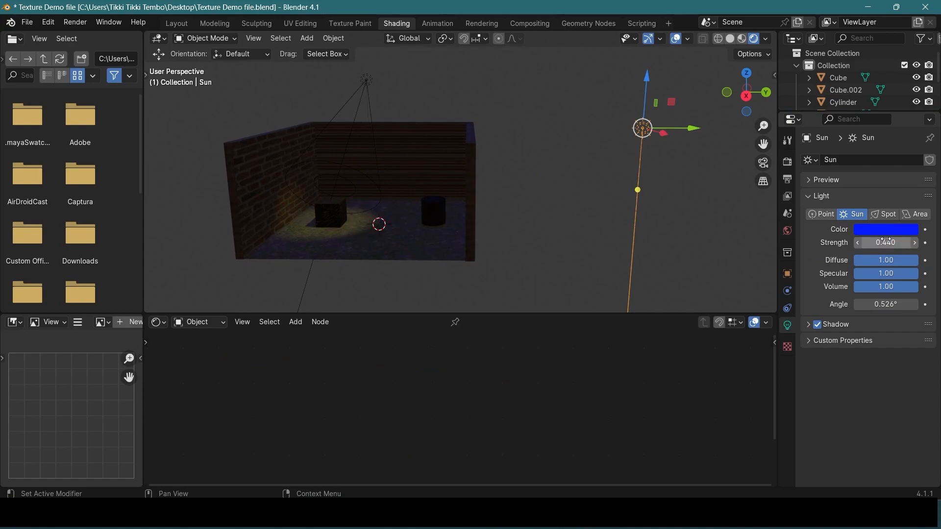
left_click(877, 229)
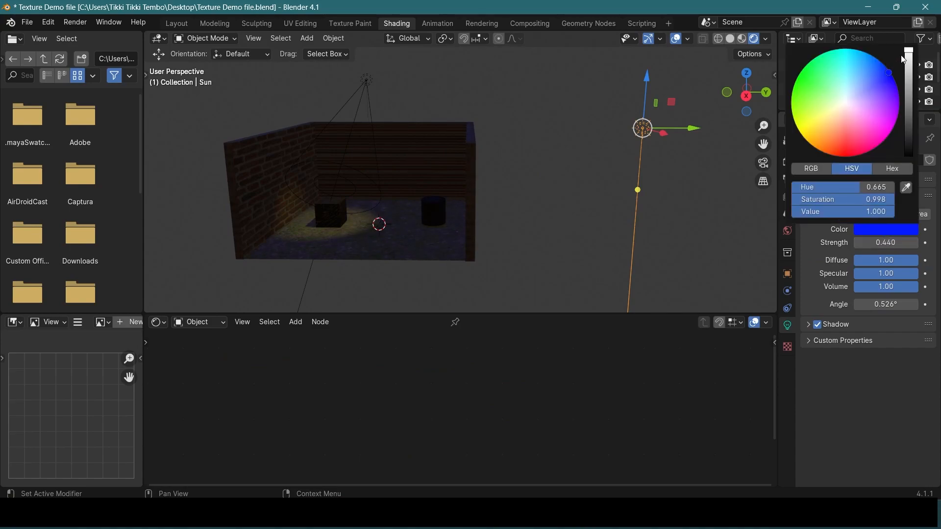
left_click_drag(874, 72, 867, 60)
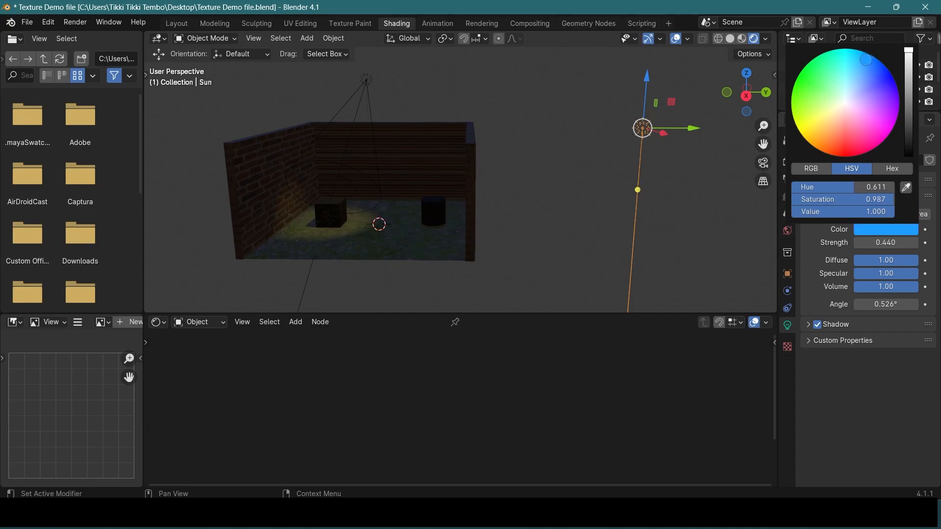
left_click(552, 209)
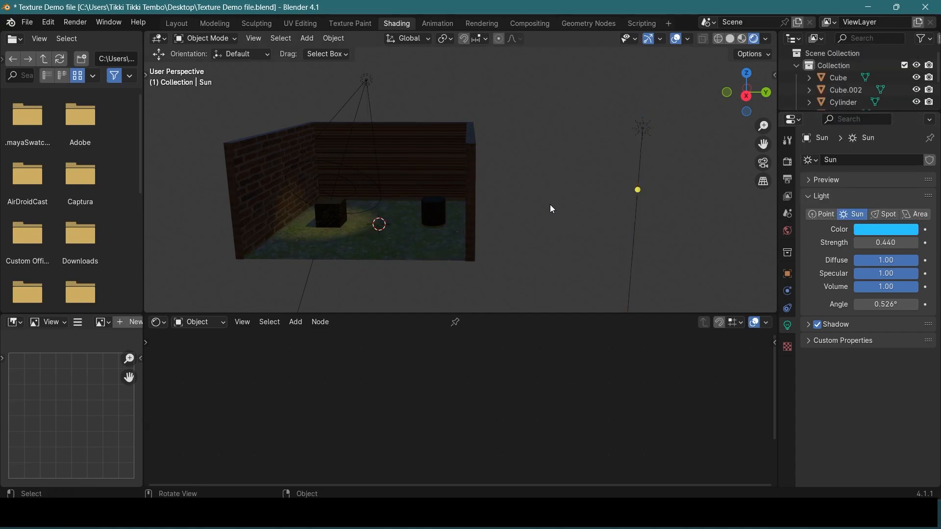
Add an area light to the scene and raise it straight up above the room
middle_click_drag(551, 208, 563, 211)
key("shift+a")
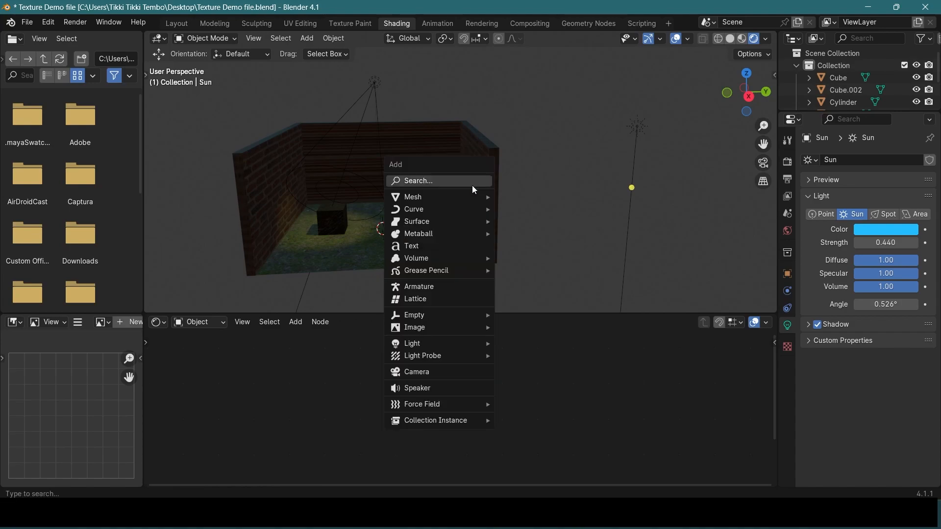
mouse_move(446, 343)
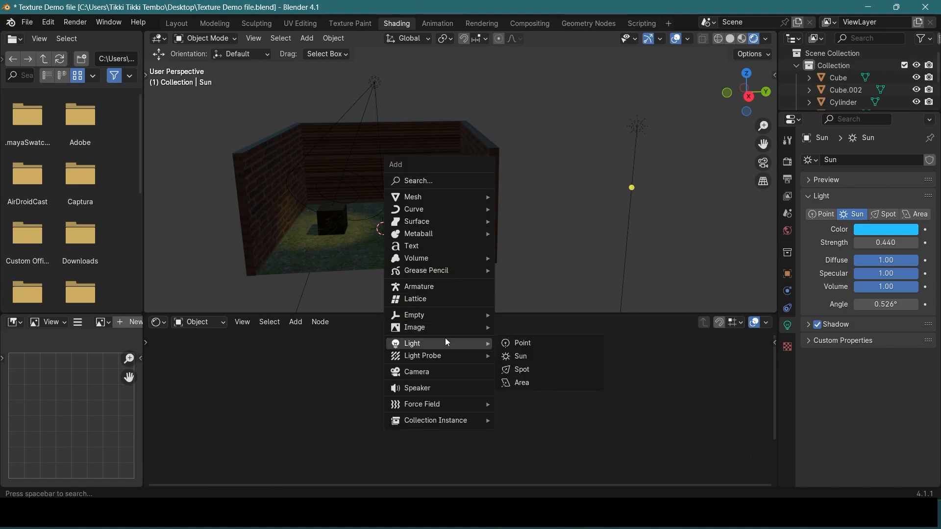
left_click(525, 382)
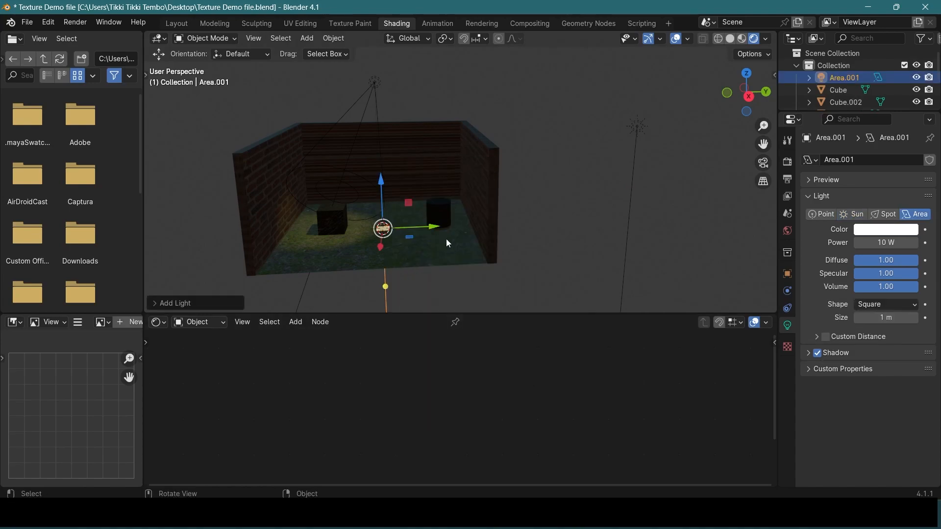
left_click_drag(380, 182, 378, 58)
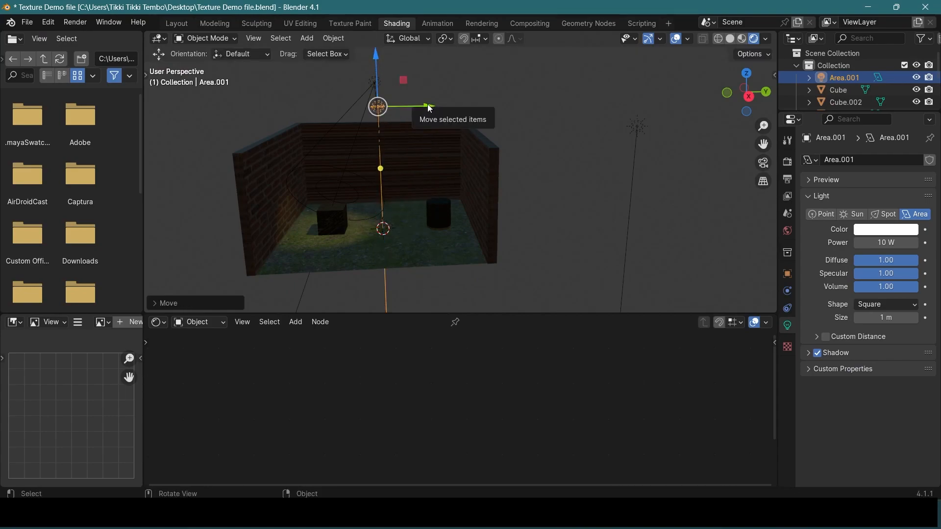
Enlarge the outliner to list all objects, and scale the area light horizontally in X and Y to span the room
left_click(495, 143)
middle_click_drag(495, 143, 520, 195)
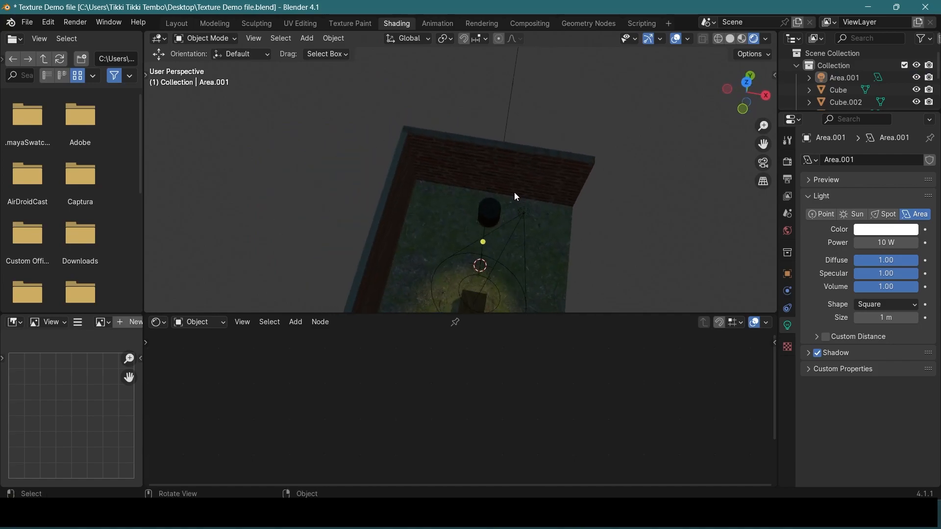
middle_click_drag(455, 216, 426, 138)
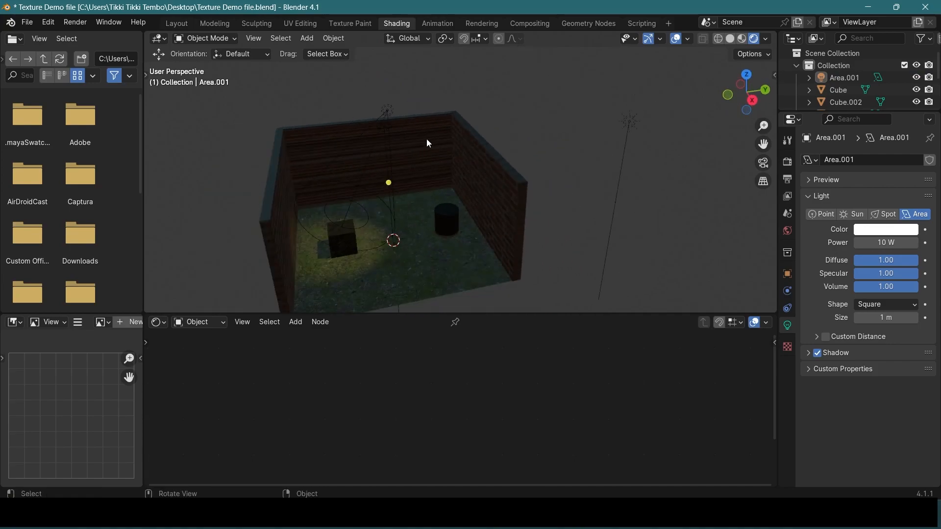
left_click(843, 78)
left_click_drag(852, 112, 852, 171)
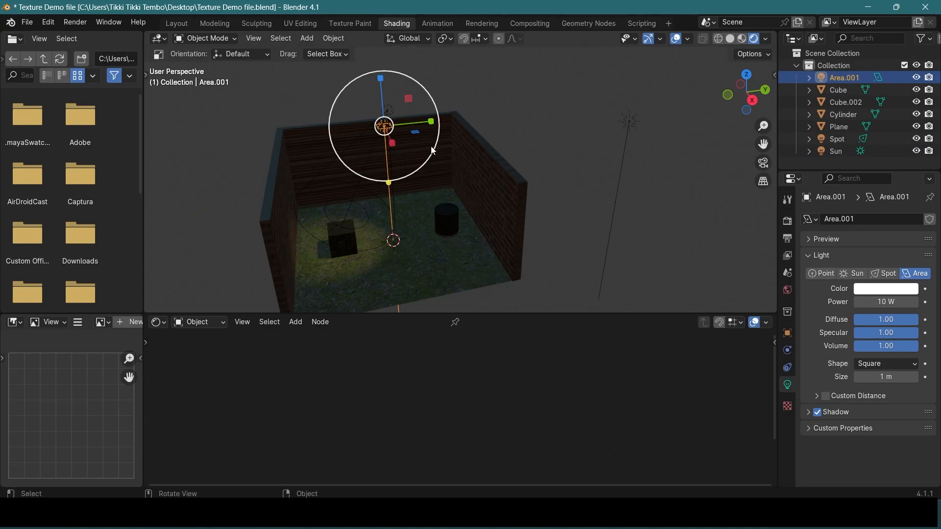
key("s")
key("shift+z")
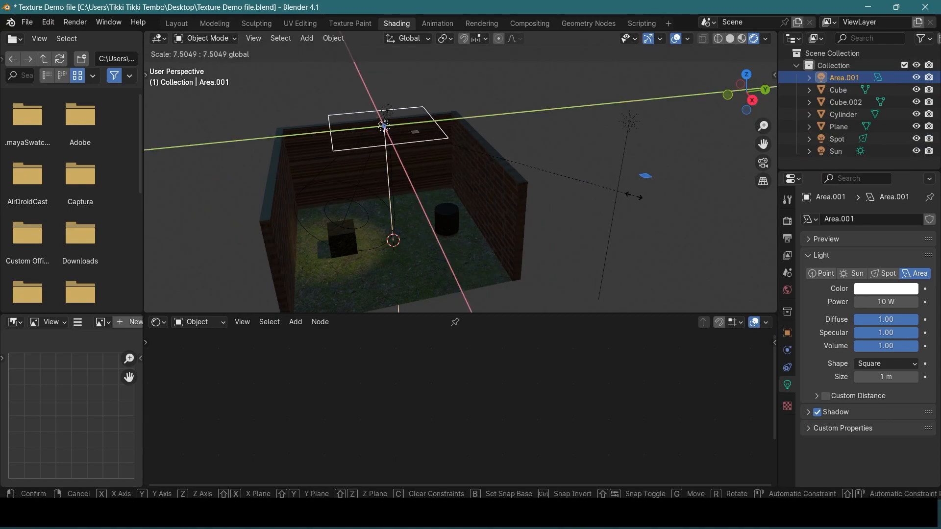
left_click(383, 125)
middle_click_drag(392, 128, 500, 196)
left_click_drag(497, 195, 507, 195)
middle_click_drag(626, 212, 505, 121)
scroll(506, 152, "up", 3)
Move the enlarged area light down vertically to the height of the wall tops
key("shift+space")
key("g")
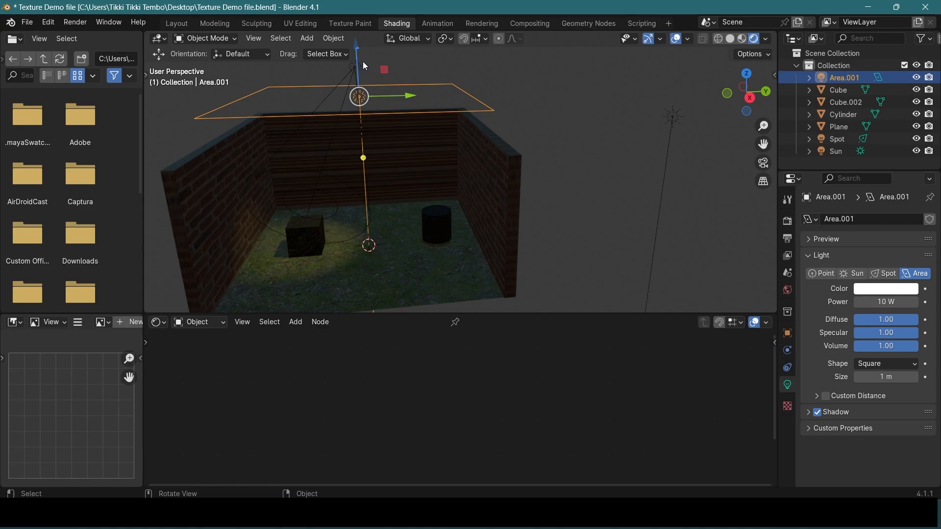
scroll(439, 117, "down", 1)
middle_click_drag(438, 117, 470, 133, "shift")
left_click_drag(410, 76, 413, 102)
middle_click_drag(526, 189, 536, 179)
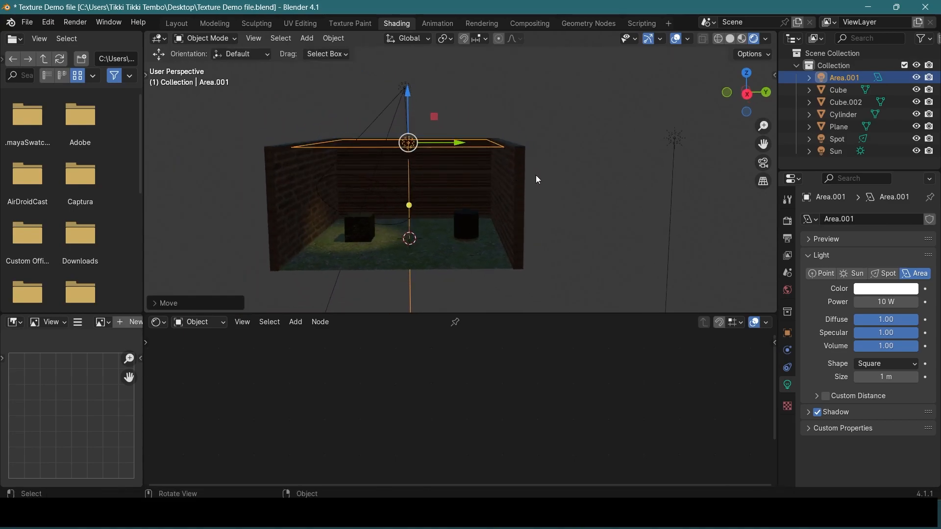
Set the area light's power to 250 W and check the lighting in the room
left_click(878, 303)
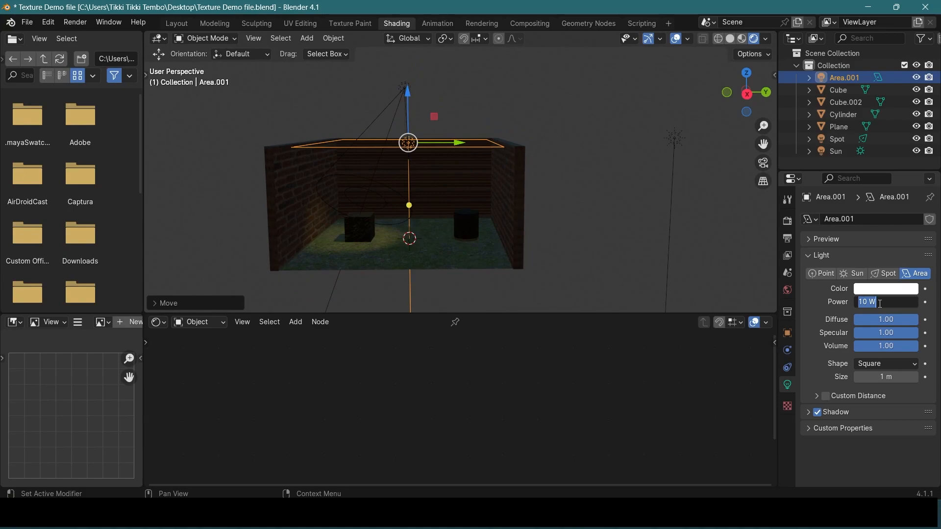
type("250")
key("Return")
middle_click_drag(543, 213, 603, 213)
Reduce the area light's power to 150 W
left_click(886, 302)
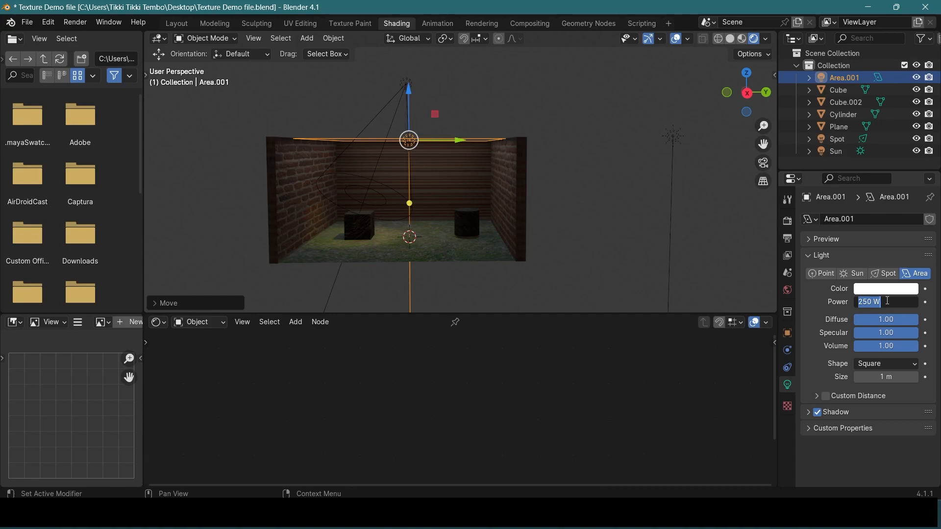
type("150")
key("Return")
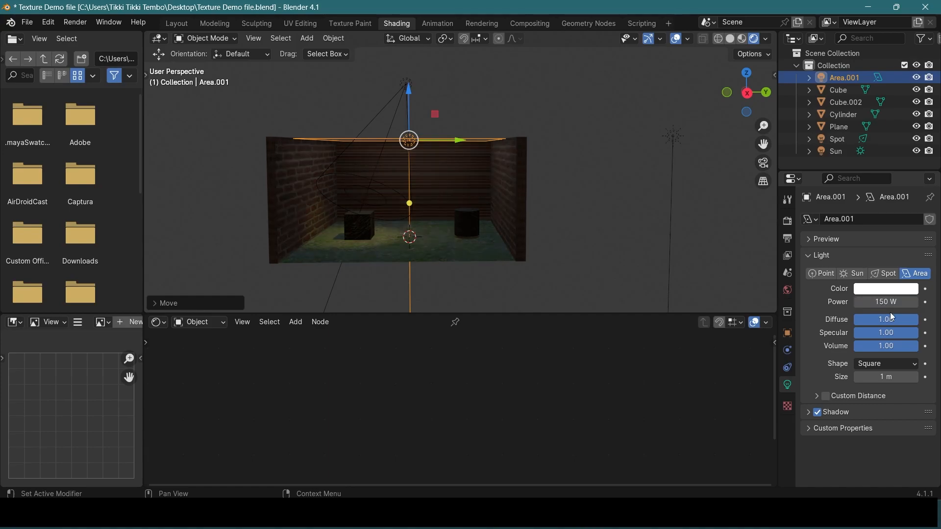
Set the area light's power to 90 W and check the dimmer room lighting up close
left_click(888, 303)
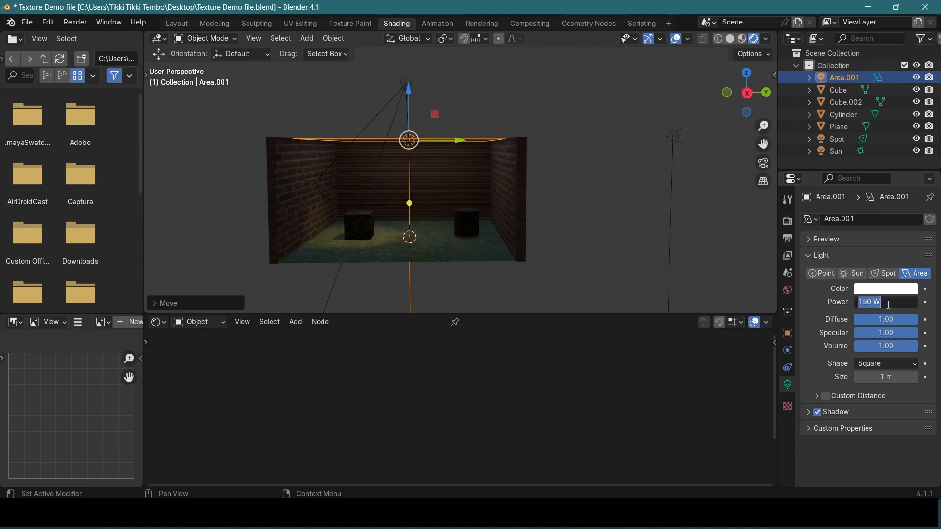
type("90")
key("Return")
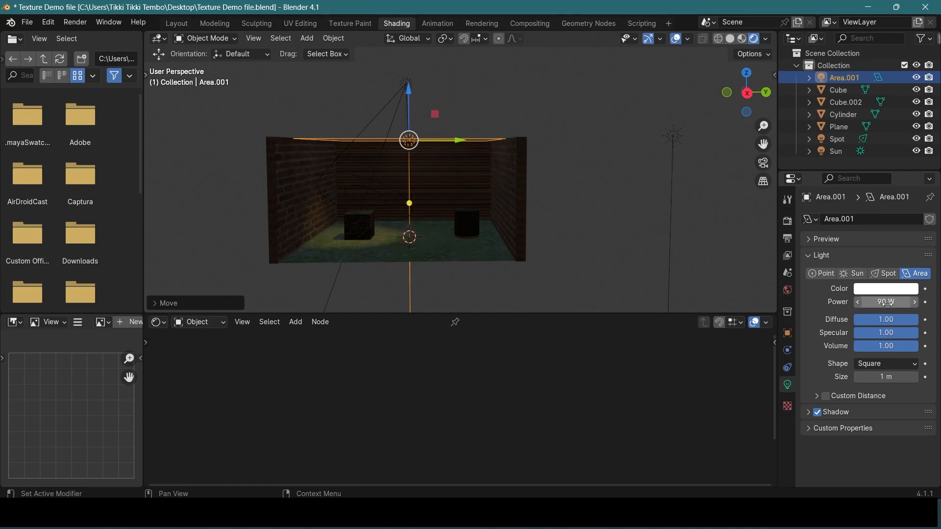
middle_click_drag(471, 175, 470, 188)
scroll(470, 187, "up", 2)
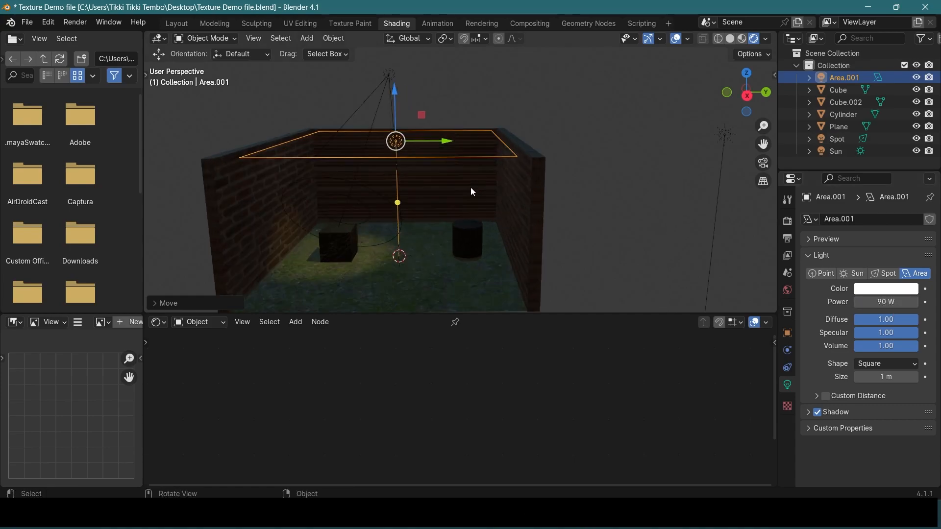
Toggle the area light's visibility off and on to compare its effect on the room and the cylinder
left_click(915, 77)
left_click(916, 77)
left_click(916, 77)
left_click(916, 77)
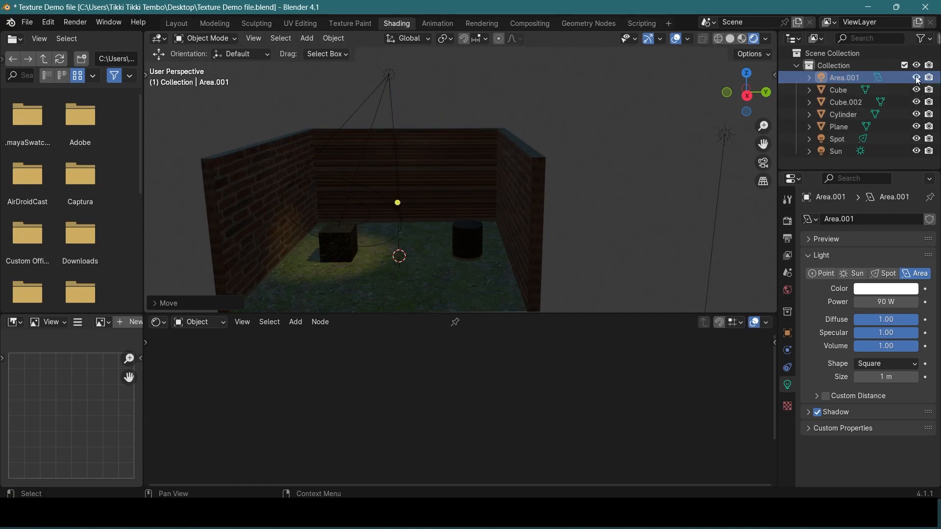
scroll(550, 223, "up", 3)
middle_click_drag(551, 222, 474, 249)
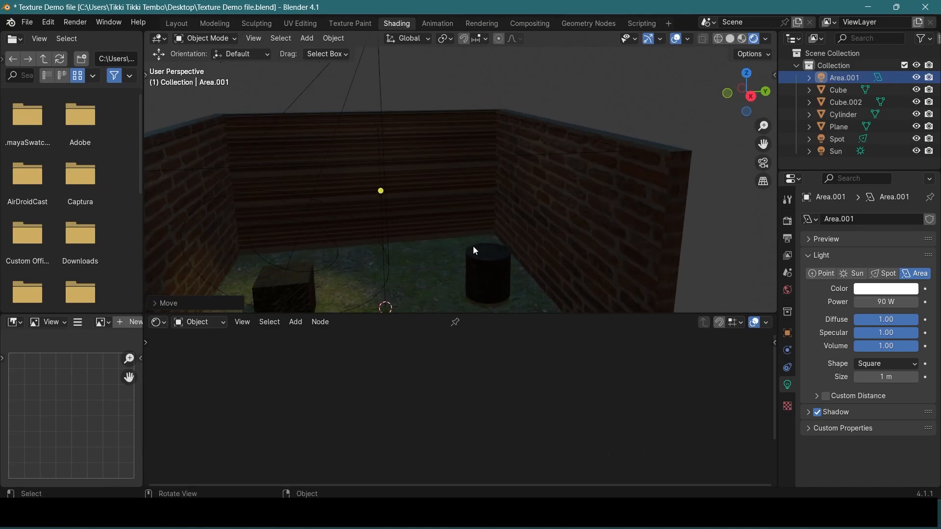
left_click(491, 266)
scroll(475, 250, "down", 5)
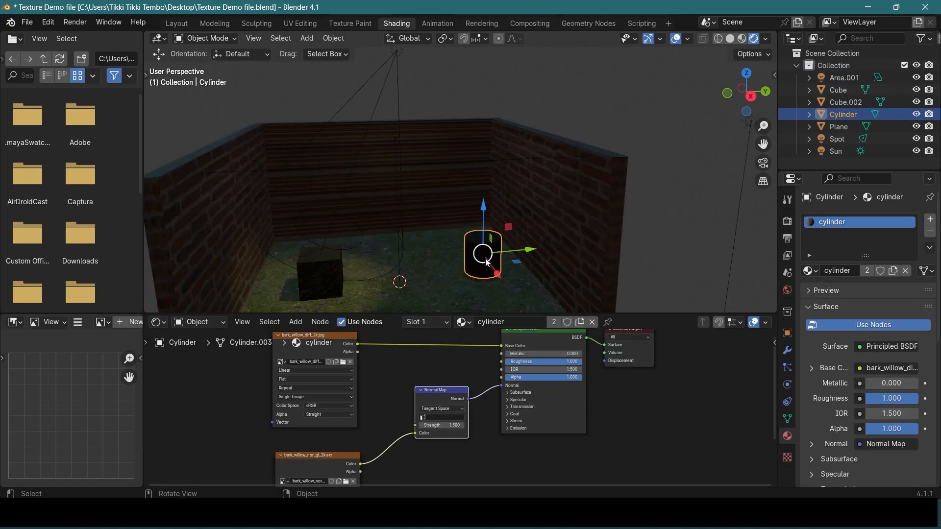
Select the spot light and hide the sun and area light to inspect the spot light's beam and color on their own
left_click(394, 62)
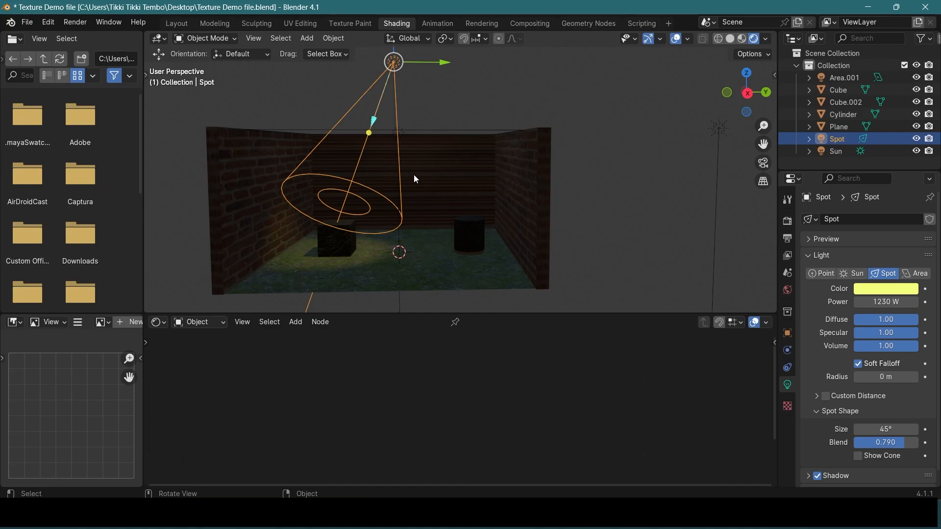
scroll(440, 185, "up", 3)
middle_click_drag(454, 201, 518, 199)
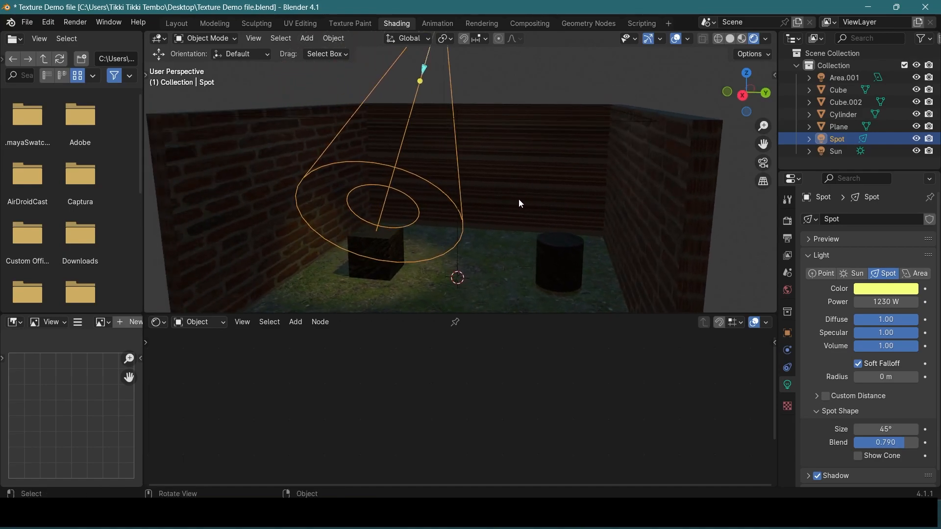
scroll(518, 199, "down", 6)
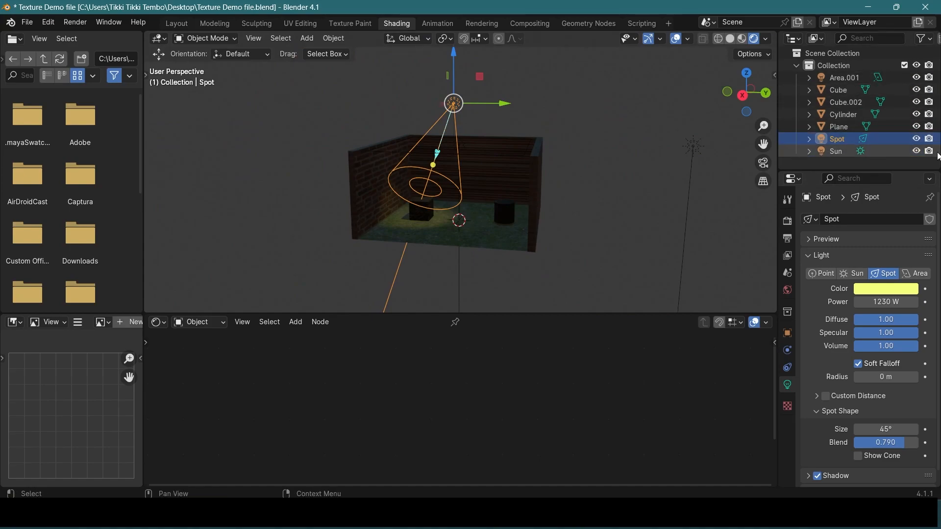
left_click(916, 151)
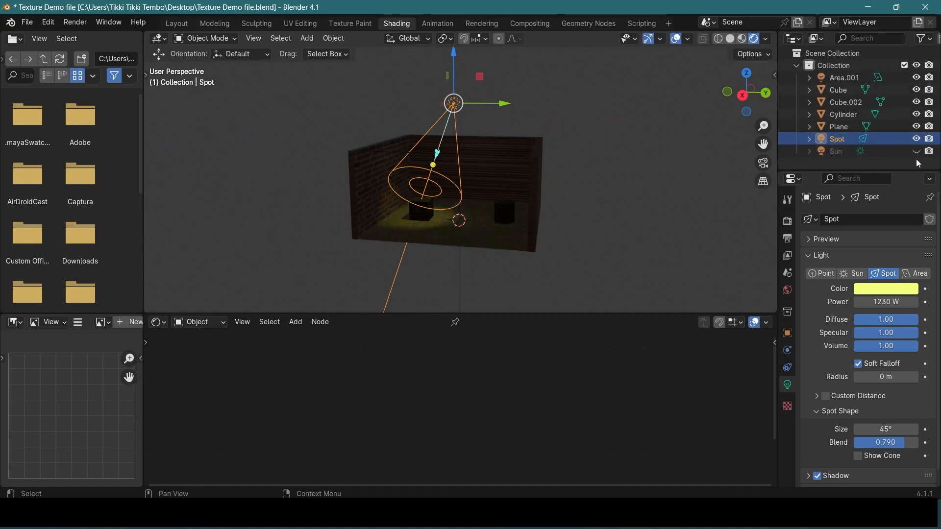
left_click(916, 77)
scroll(512, 213, "up", 5)
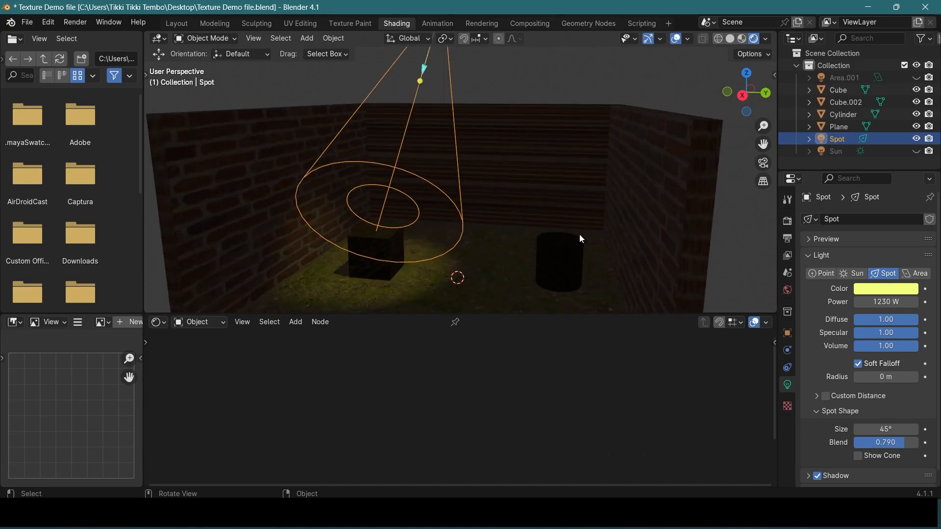
scroll(518, 218, "up", 2)
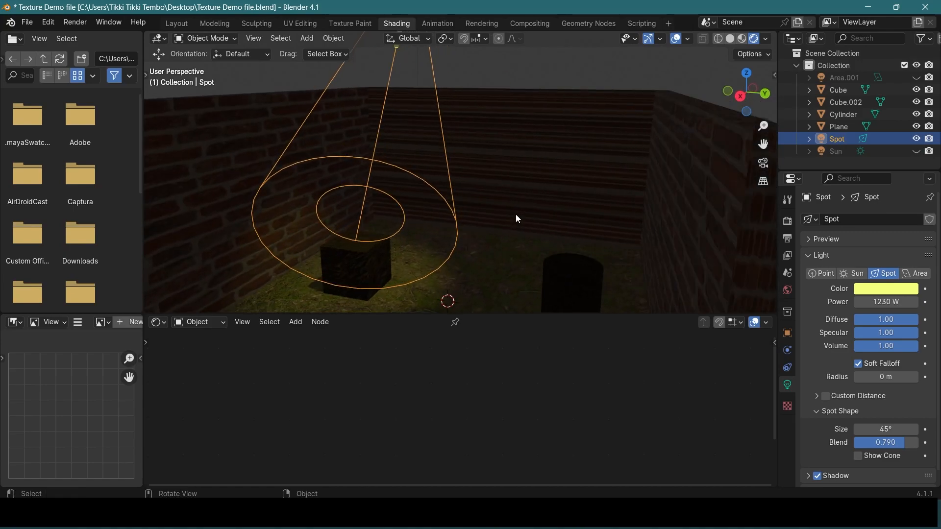
scroll(516, 214, "down", 2)
middle_click_drag(475, 214, 498, 182, "shift")
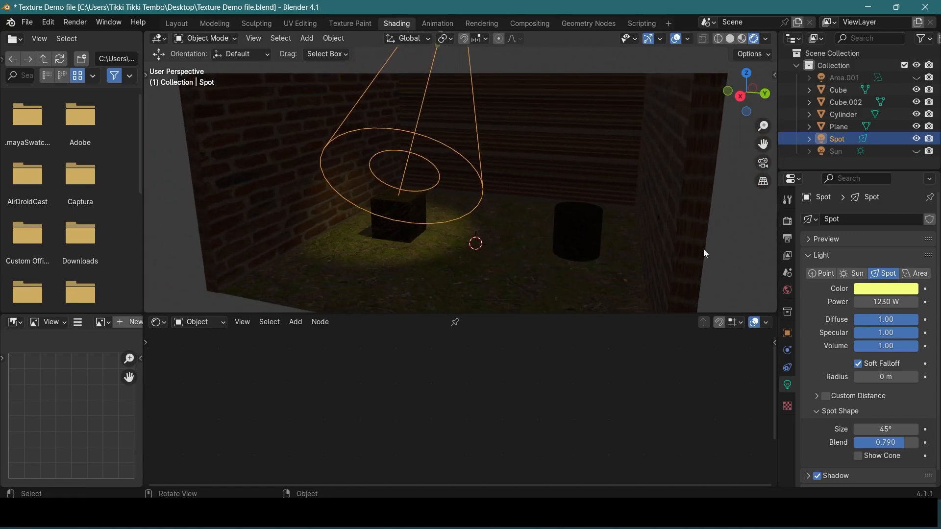
left_click(889, 290)
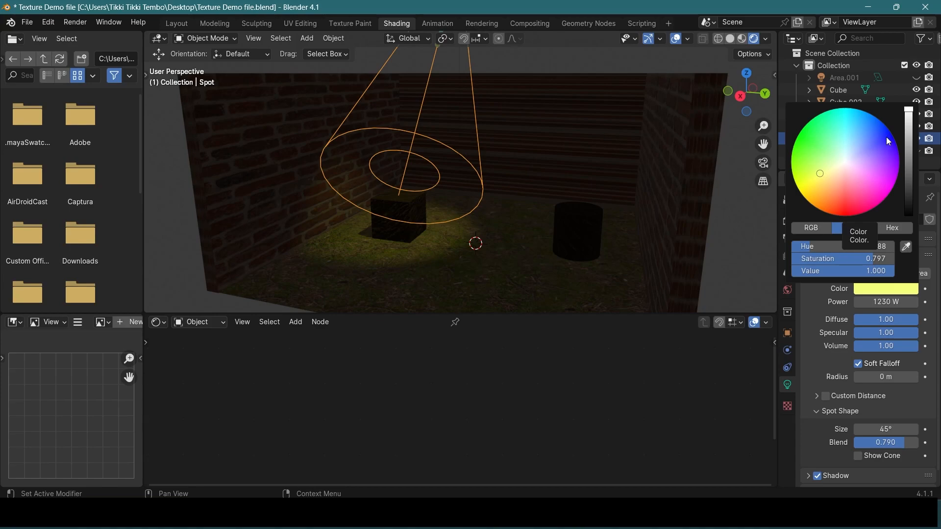
middle_click_drag(480, 201, 506, 185)
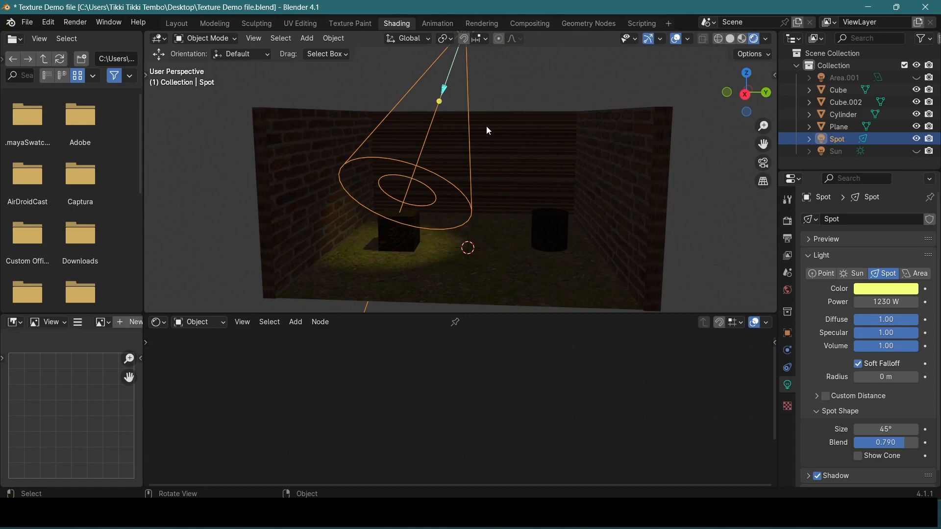
Unhide the sun and the area light and check the combined lighting around the room
left_click(915, 151)
left_click(916, 78)
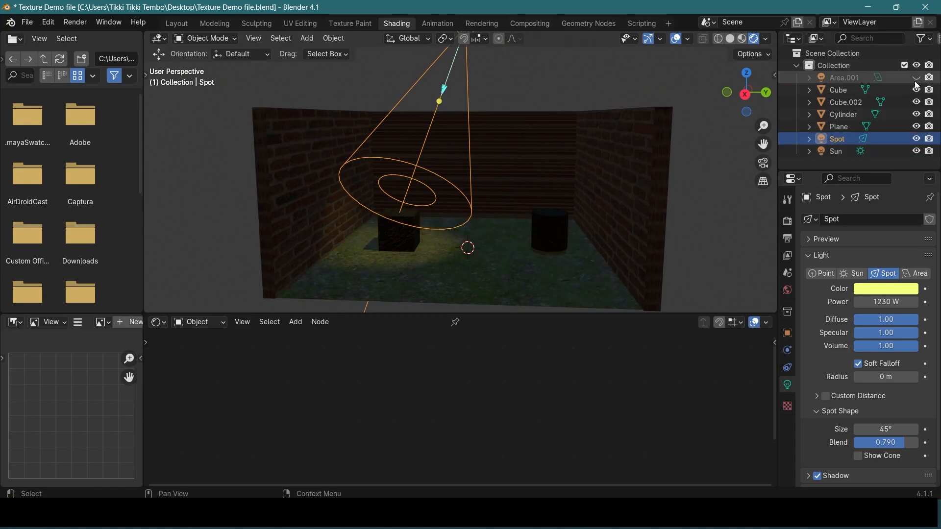
left_click(915, 80)
scroll(612, 172, "down", 2)
scroll(582, 189, "up", 5)
middle_click_drag(559, 205, 526, 211)
scroll(526, 210, "down", 2)
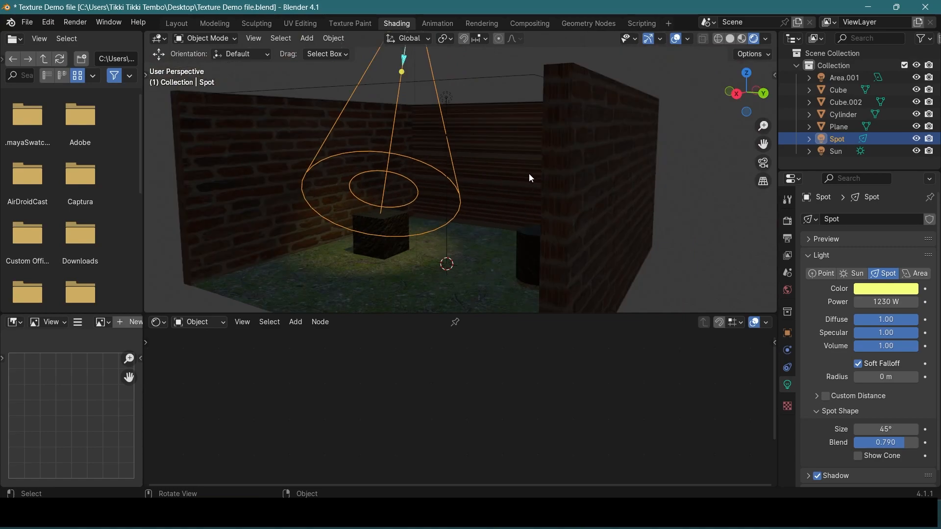
Scale the brick walls larger along X and Y and reposition them around the floor
left_click(528, 178)
middle_click_drag(596, 169, 477, 177)
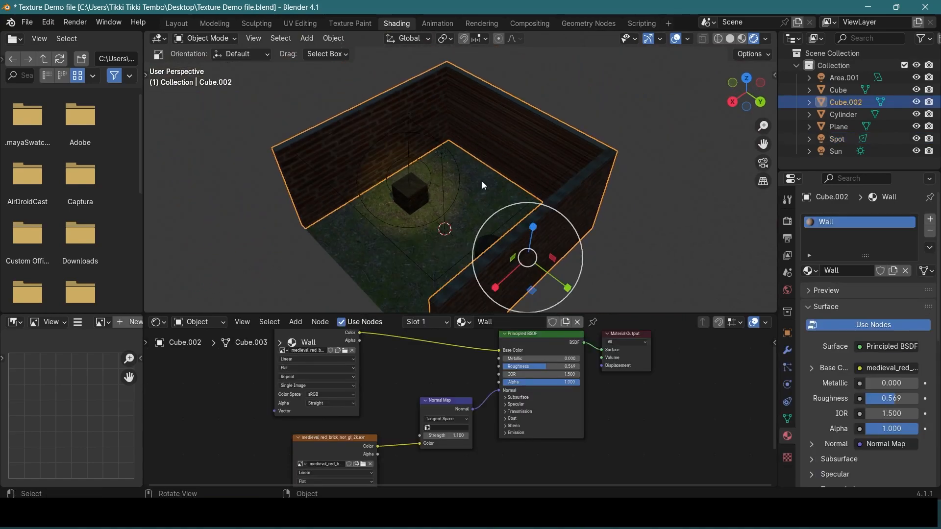
left_click_drag(496, 285, 477, 303)
left_click_drag(571, 288, 584, 294)
middle_click_drag(551, 174, 595, 197)
key("g")
left_click_drag(622, 220, 641, 222)
Scale up the floor plane until it fills the area enclosed by the enlarged walls
left_click(544, 181)
middle_click_drag(493, 221, 490, 249)
key("s")
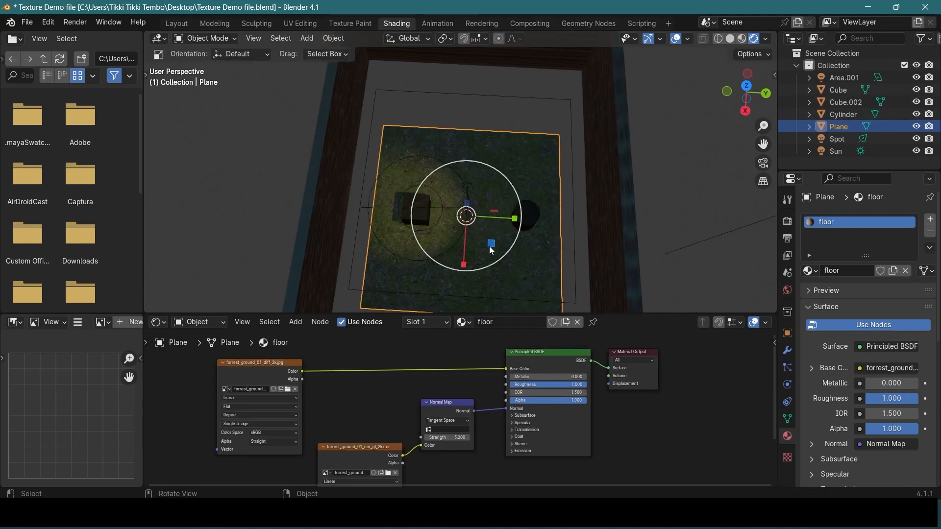
left_click_drag(488, 249, 472, 241)
middle_click_drag(473, 241, 511, 205)
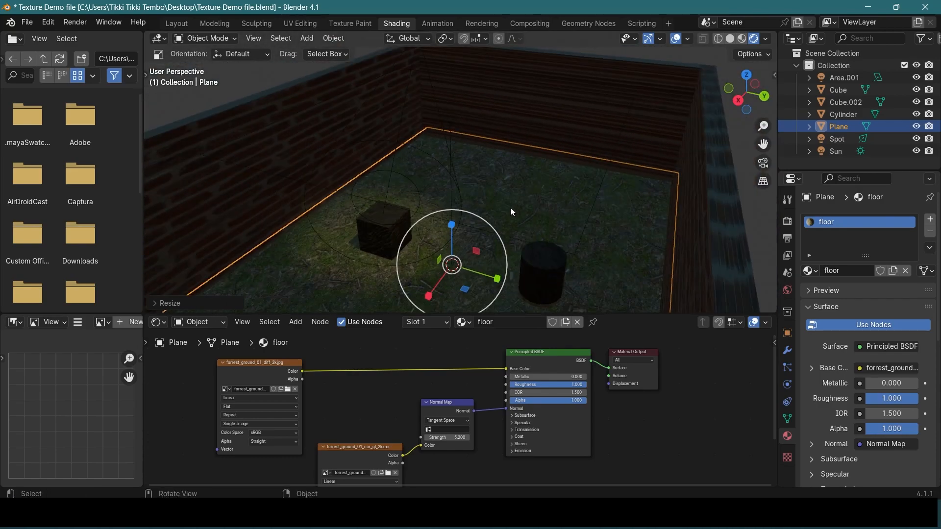
scroll(555, 193, "down", 3)
scroll(402, 265, "down", 1)
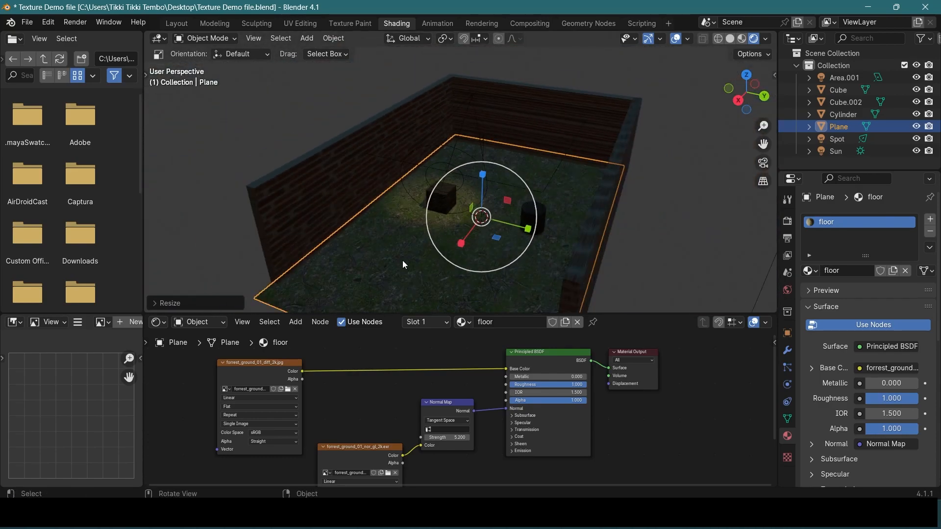
left_click(285, 146)
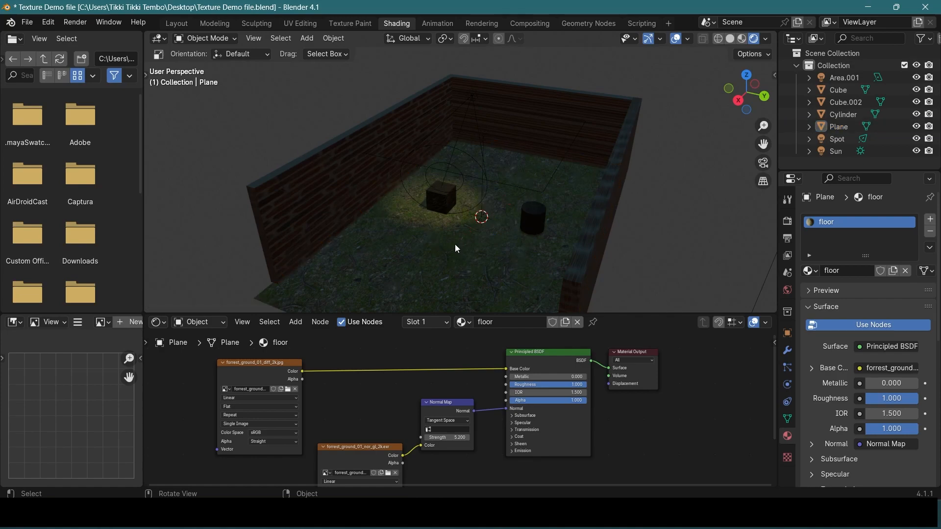
Switch to the Layout workspace, set the viewport to Rendered shading and check the whole room
left_click(186, 22)
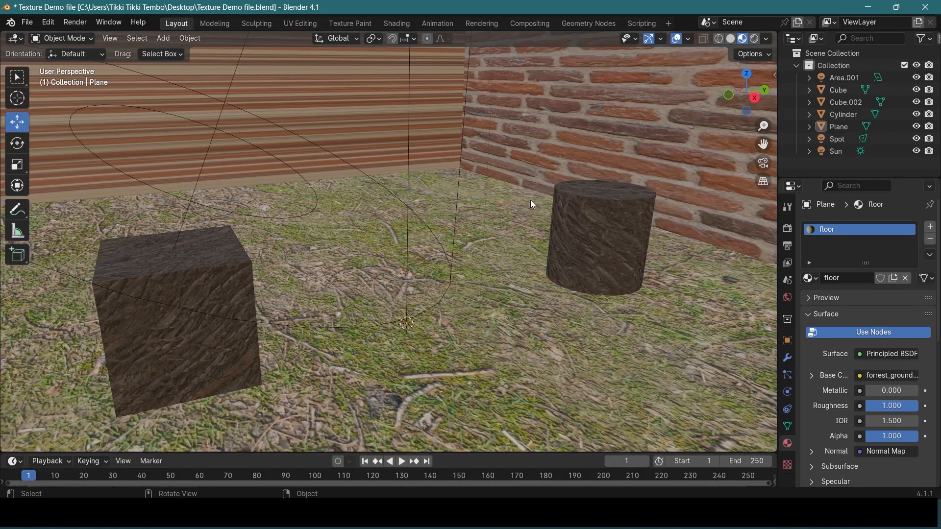
scroll(532, 199, "down", 3)
scroll(533, 201, "up", 2)
key("z")
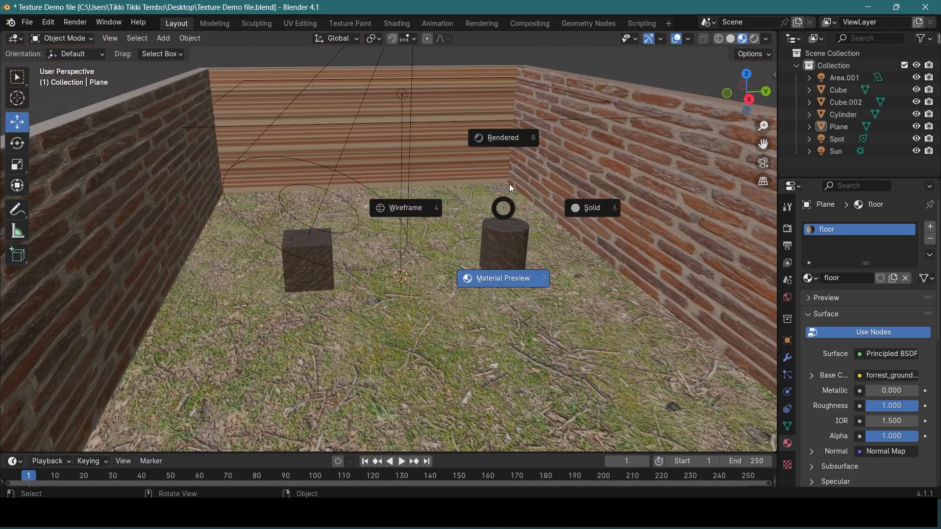
left_click(515, 137)
scroll(516, 190, "down", 3)
mouse_move(517, 202)
middle_mouse_down()
mouse_move(472, 193)
mouse_move(522, 185)
middle_mouse_up()
scroll(558, 220, "up", 3)
scroll(565, 271, "up", 5)
mouse_move(566, 270)
middle_mouse_down()
mouse_move(451, 272)
mouse_move(475, 256)
mouse_move(504, 254)
mouse_move(507, 224)
mouse_move(572, 257)
middle_mouse_up()
scroll(572, 256, "down", 1)
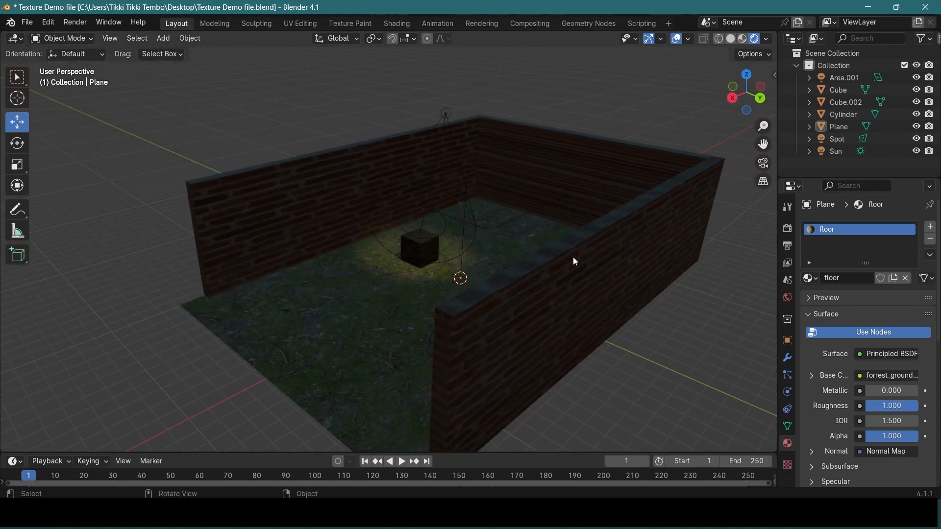
Scale the brick walls taller by 1.337 along Z
scroll(573, 256, "up", 1)
left_click(357, 184)
left_click(17, 165)
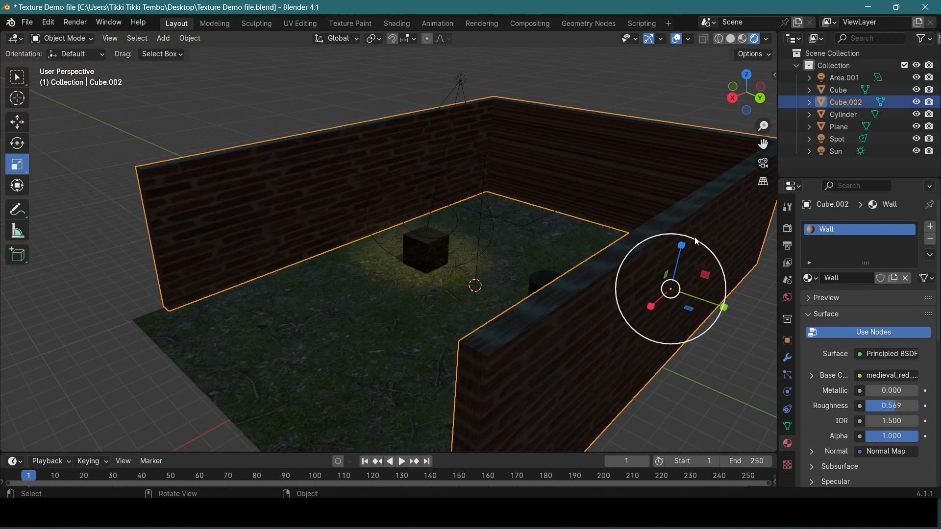
left_click_drag(681, 245, 684, 231)
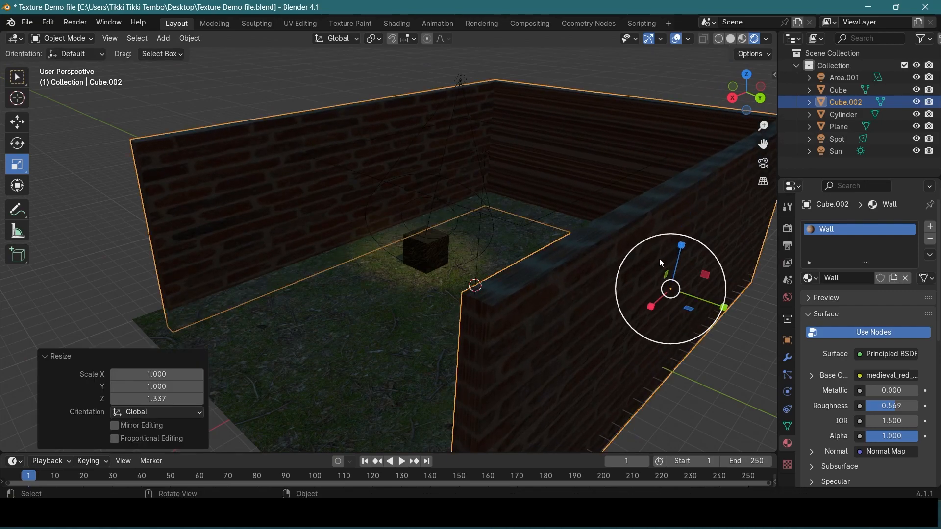
Raise the walls along Z so their base sits on the floor, and deselect them
middle_click_drag(643, 264, 657, 266)
left_click(17, 122)
left_click_drag(689, 216, 689, 195)
scroll(495, 242, "up", 5)
mouse_move(497, 243)
middle_mouse_down()
mouse_move(598, 251)
mouse_move(480, 241)
middle_mouse_up()
left_click(108, 177)
middle_click_drag(521, 320, 543, 312)
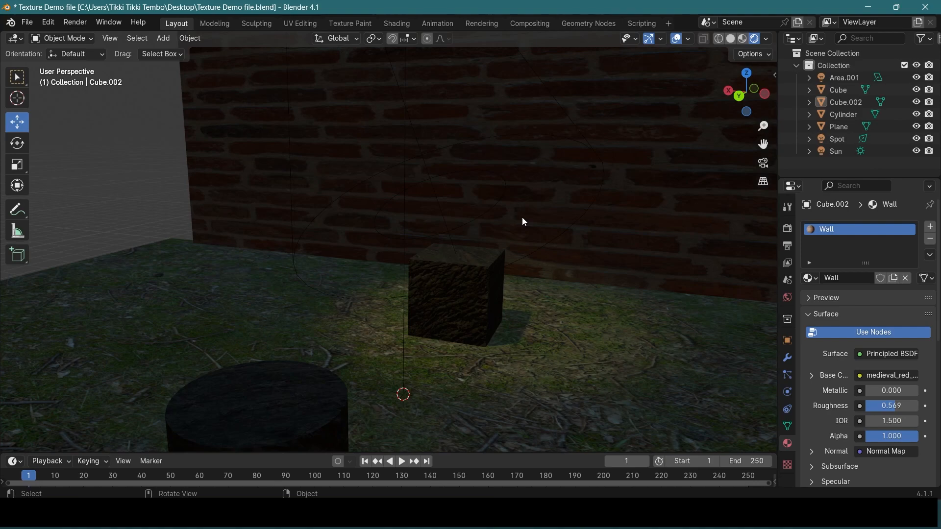
Add a camera to the scene at the world origin on the floor
key("shift+a")
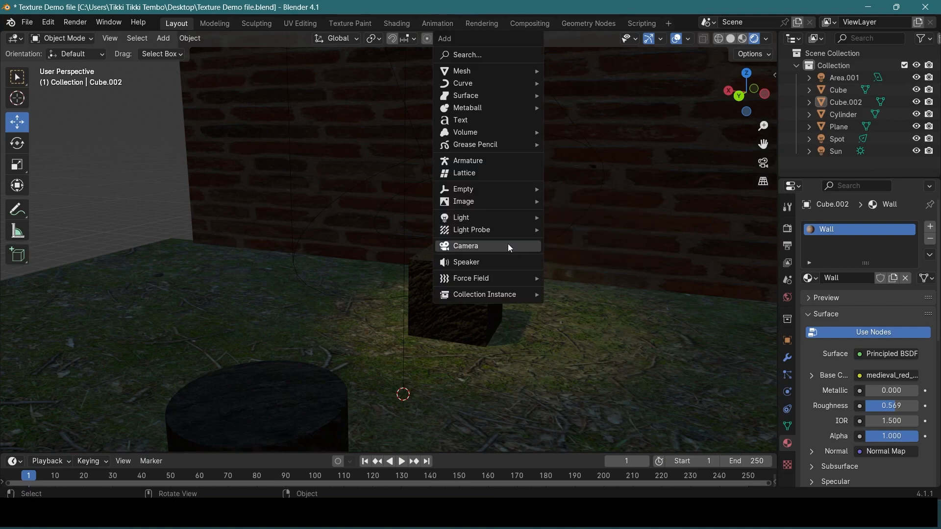
left_click(508, 245)
middle_click_drag(481, 344, 539, 249)
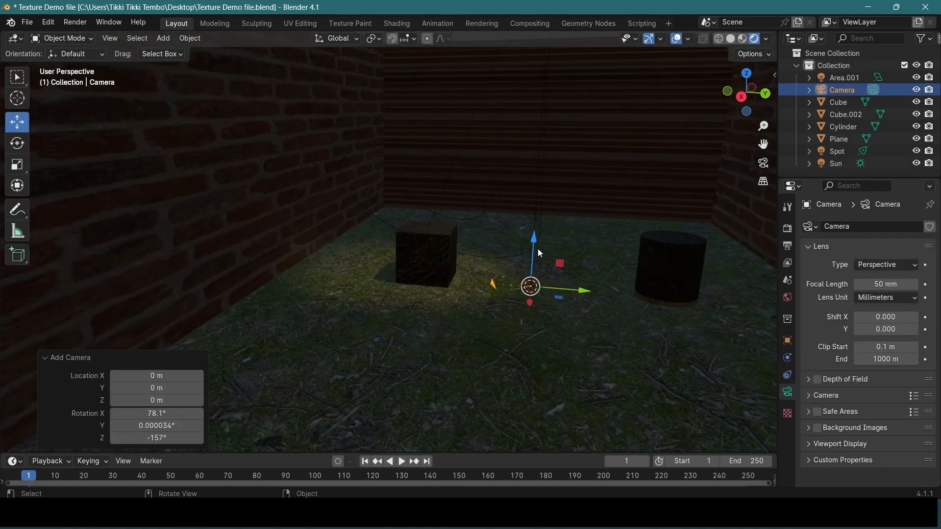
Raise the camera and shift it toward the back wall on the cylinder's side, with a final move of -3.9215 m along X
left_click_drag(533, 242, 540, 125)
middle_click_drag(615, 210, 633, 324)
scroll(509, 277, "down", 1)
scroll(510, 284, "up", 2)
scroll(486, 274, "down", 2)
left_click_drag(516, 196, 638, 93)
mouse_move(624, 143)
middle_mouse_down()
mouse_move(576, 154)
mouse_move(635, 128)
middle_mouse_up()
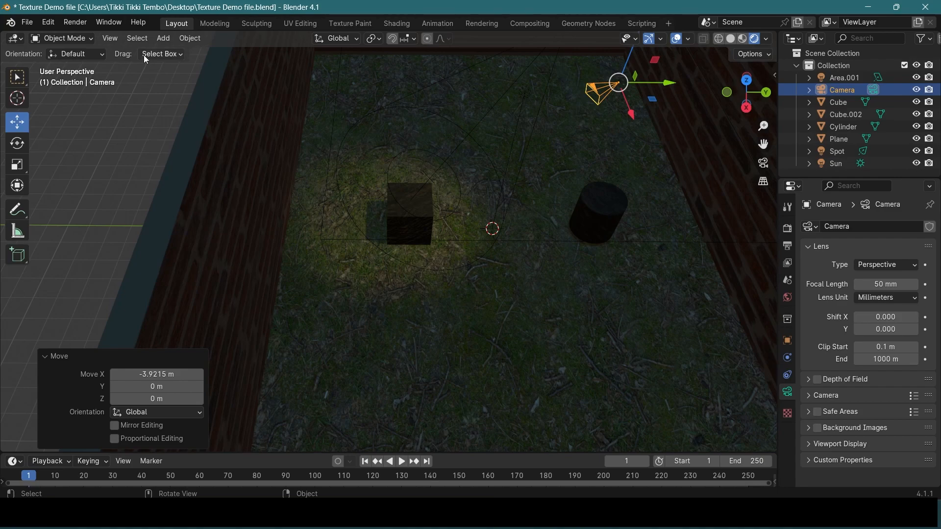
Look through the active camera to check its framing of the cube, and return to the perspective view of the room
left_click(116, 40)
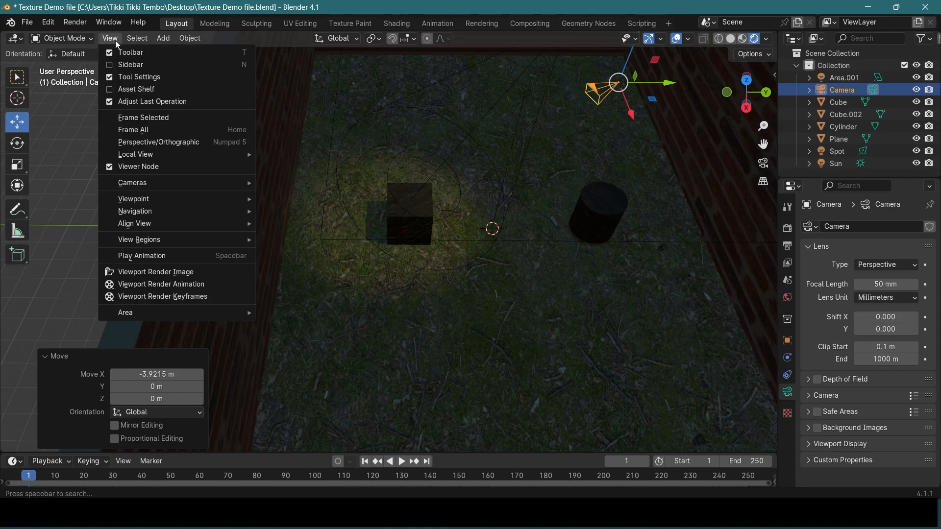
mouse_move(154, 183)
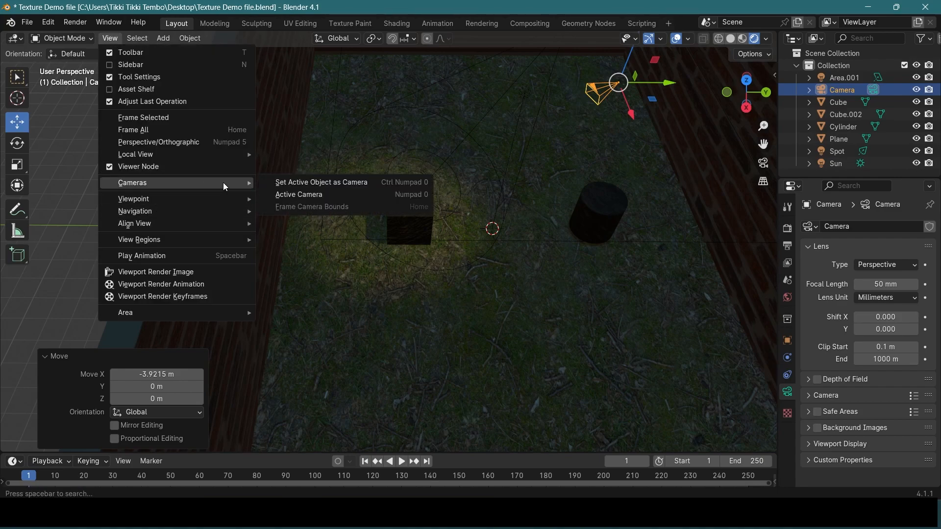
left_click(326, 194)
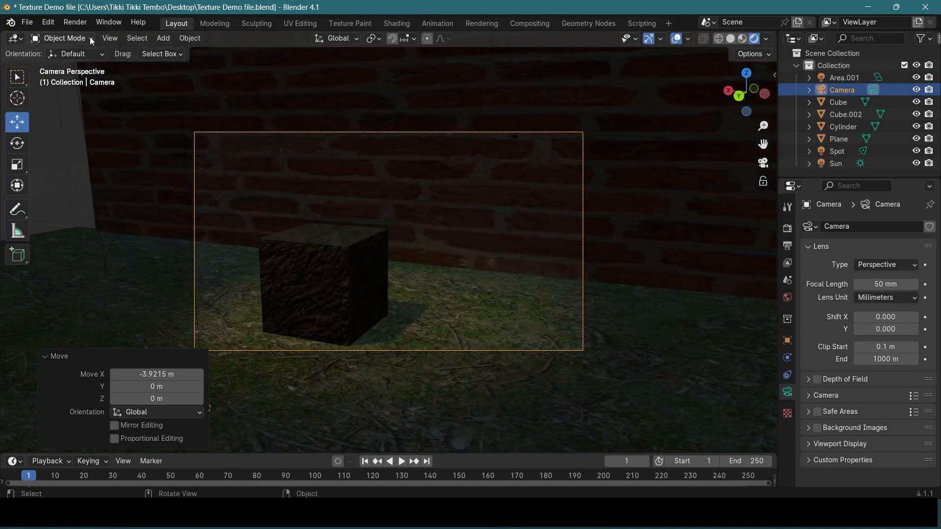
left_click(110, 39)
mouse_move(178, 184)
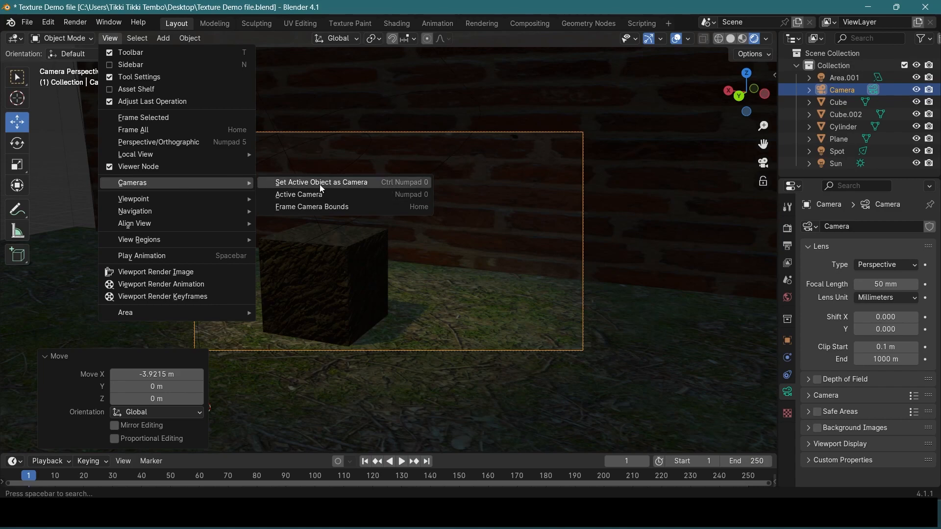
left_click(64, 208)
scroll(74, 205, "down", 1)
middle_click_drag(120, 187, 563, 272)
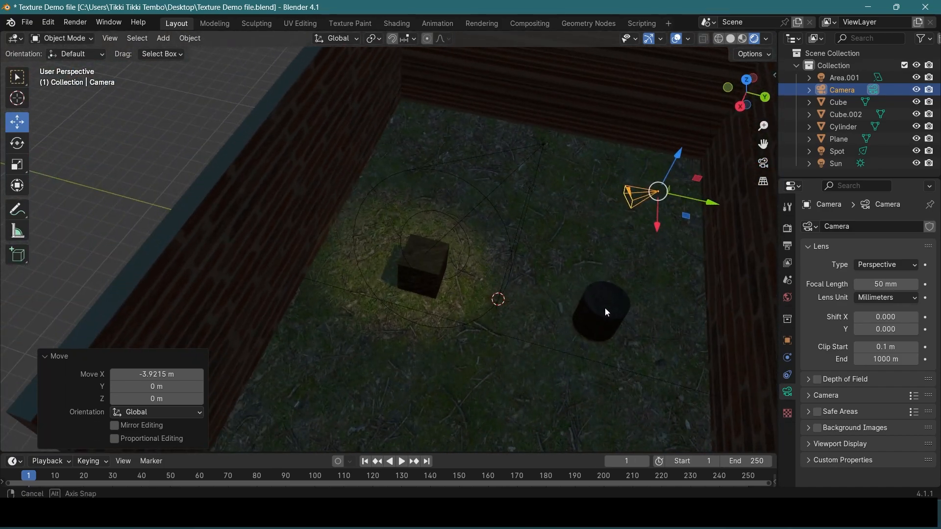
Move the cylinder 3.3444 m along X toward the room's open front
left_click(563, 248)
left_click_drag(581, 267, 601, 293)
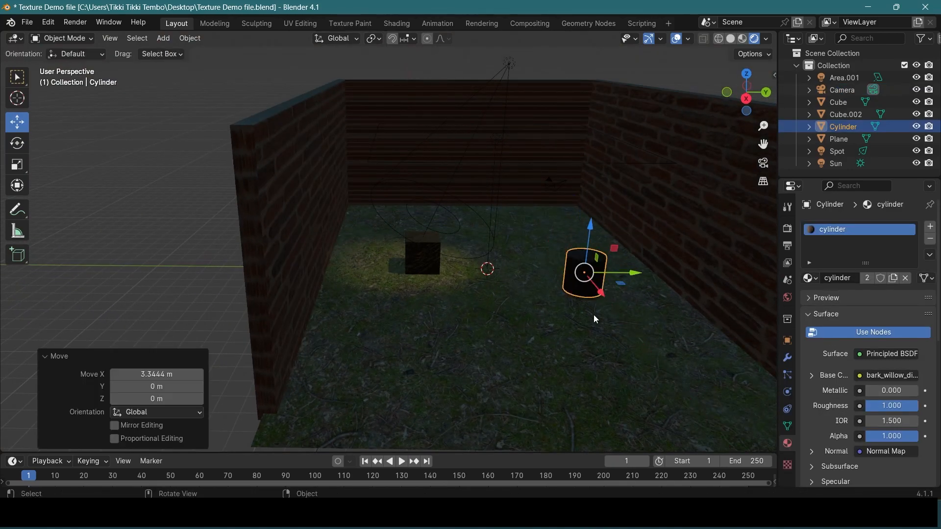
middle_click_drag(593, 315, 581, 311)
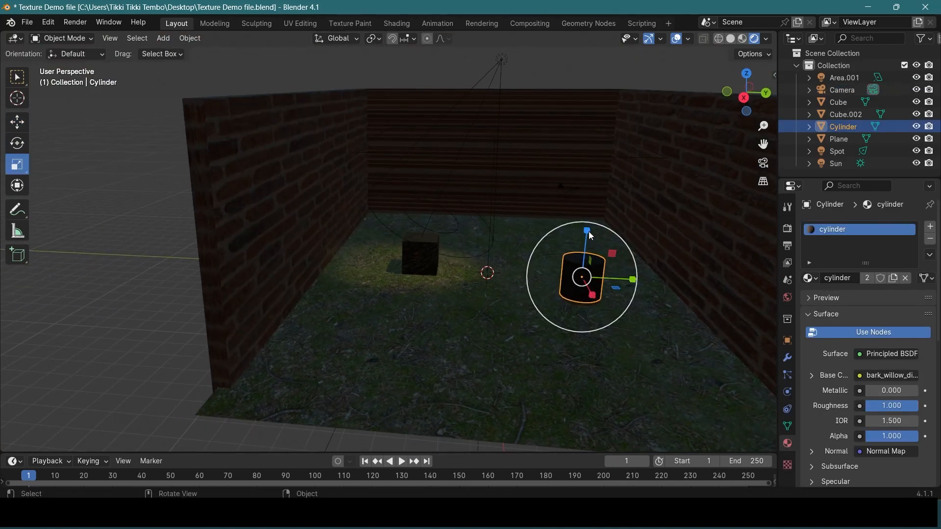
Stretch the cylinder taller along Z and raise it 0.508 m to stand on the floor
left_click_drag(589, 232, 588, 212)
key("shift+space")
key("g")
middle_click_drag(606, 283, 577, 251)
scroll(495, 246, "up", 3)
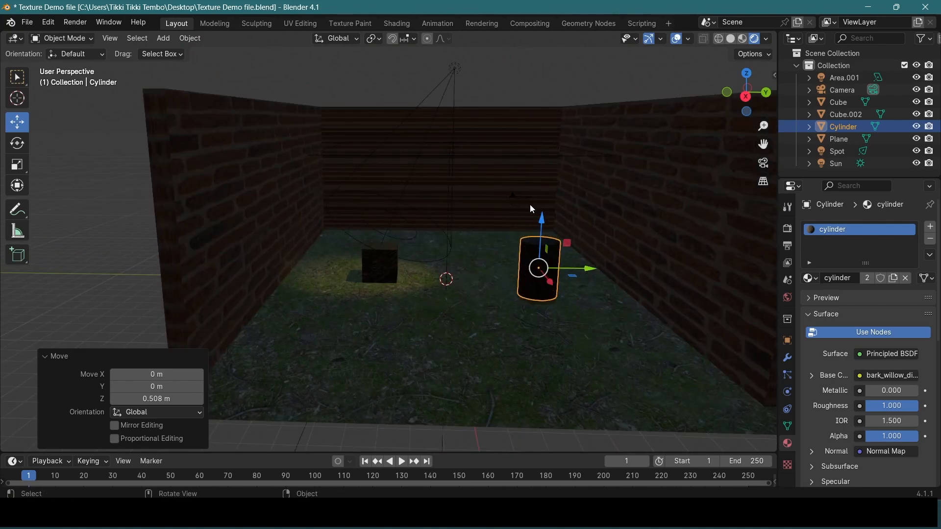
left_click(454, 119)
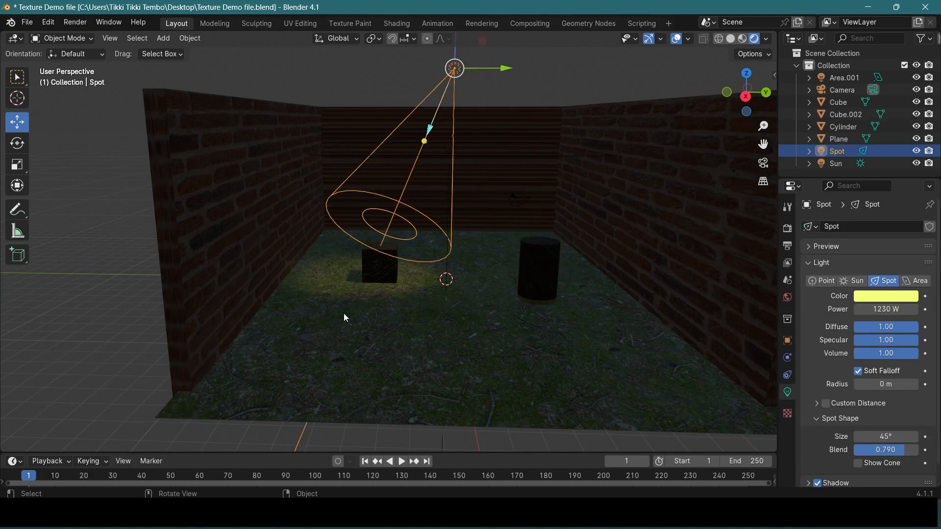
scroll(665, 253, "down", 2)
left_click(687, 210)
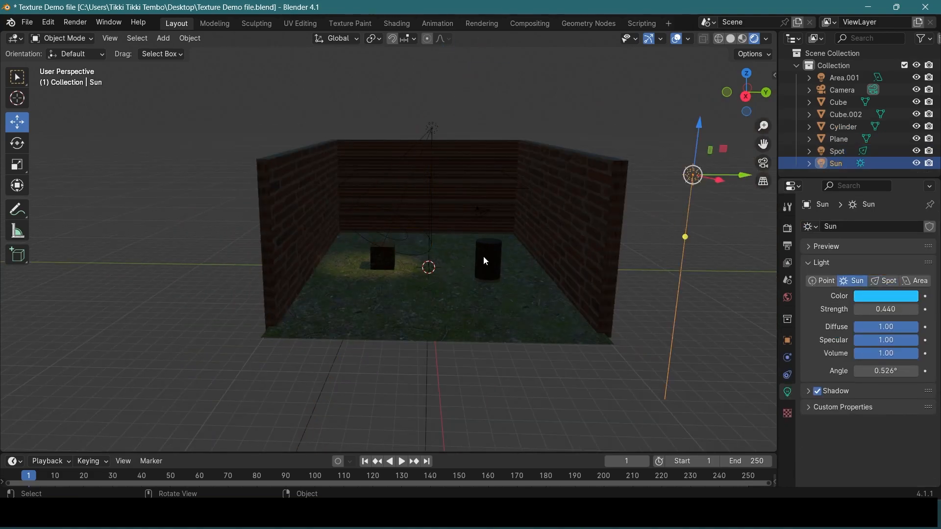
scroll(479, 262, "up", 2)
left_click(147, 257)
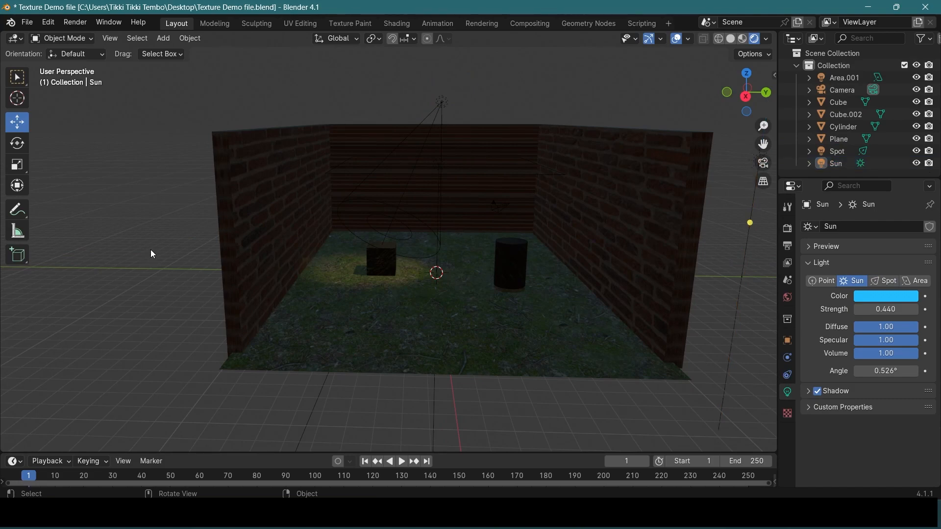
left_click(110, 40)
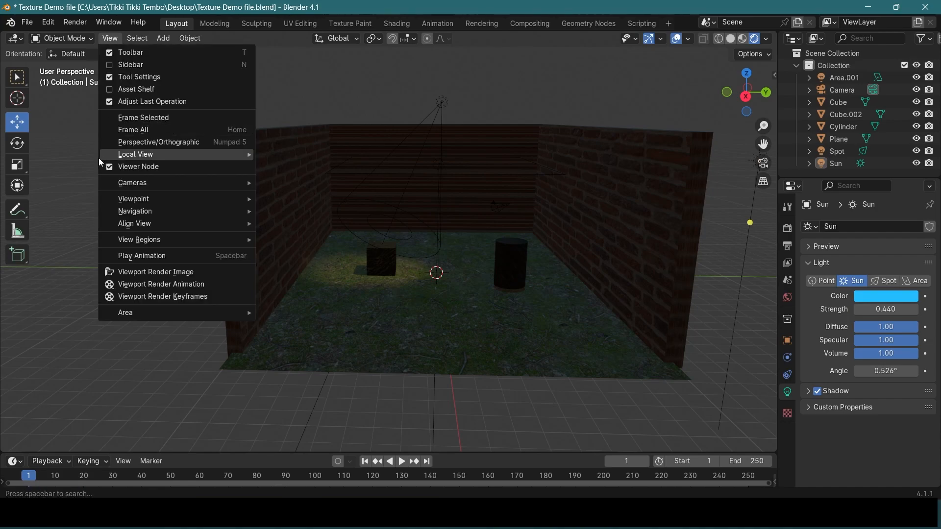
key("Escape")
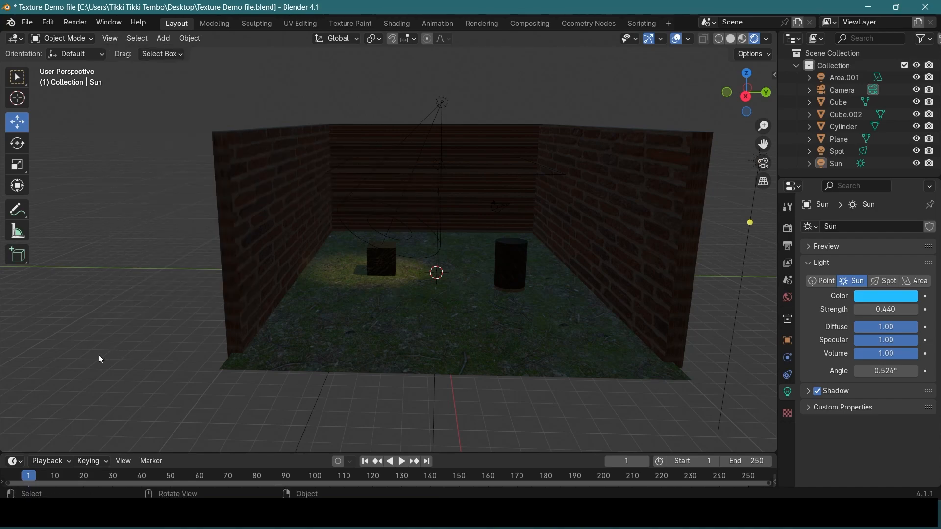
Check the cube's framing through the active camera, and leave the camera view for an angled view of the room
key("KP_0")
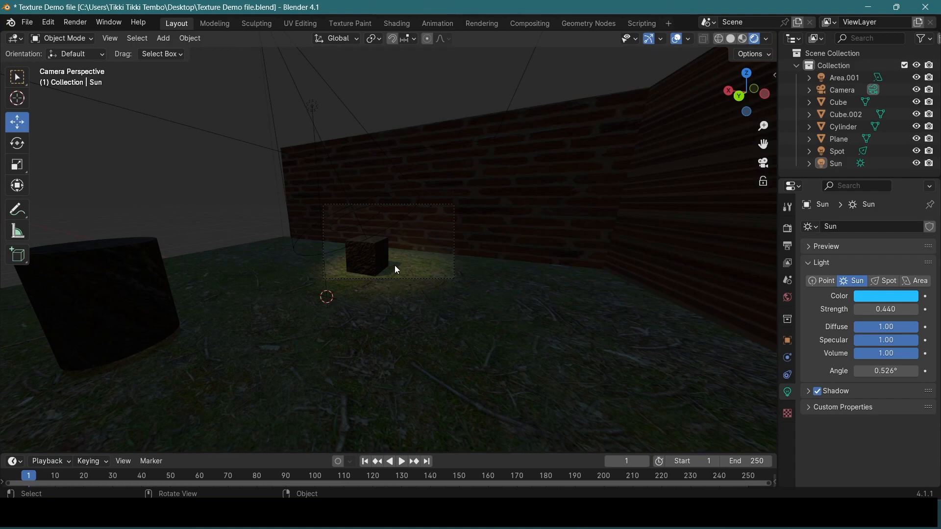
scroll(396, 269, "up", 5)
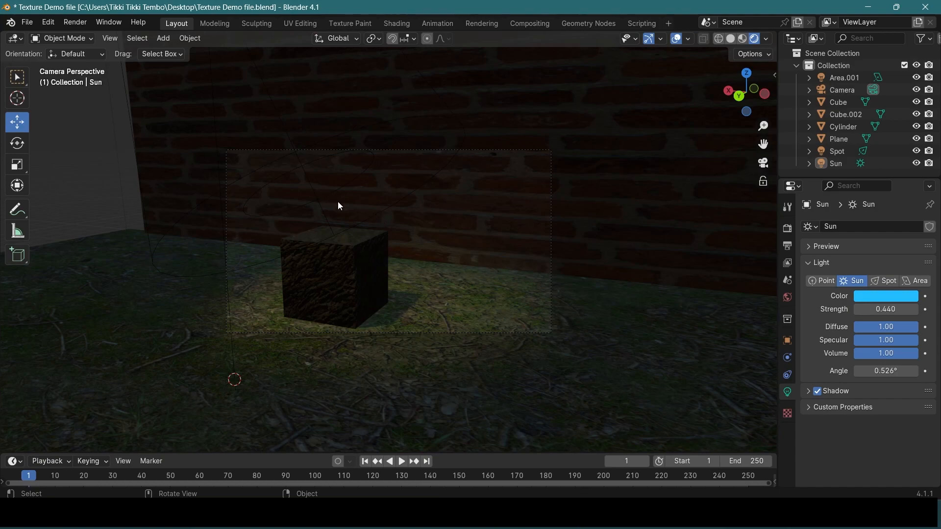
middle_click_drag(410, 299, 510, 339)
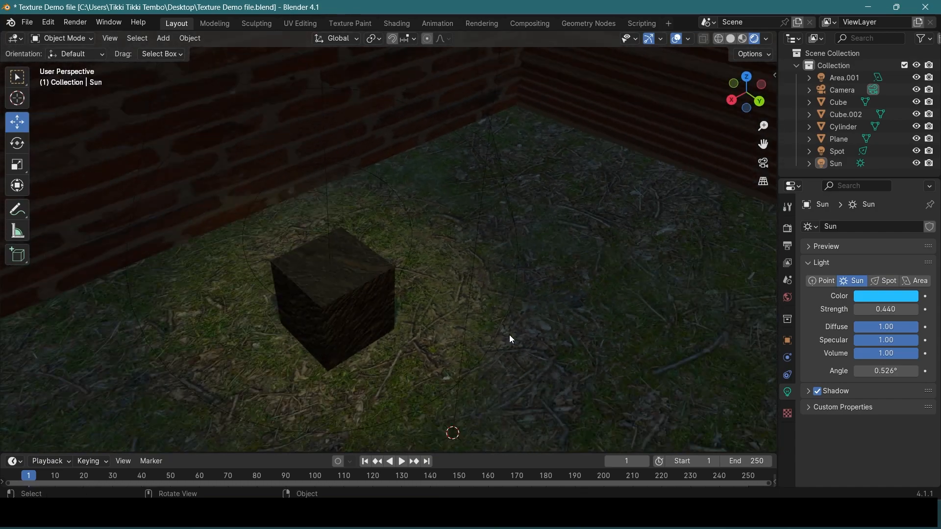
scroll(510, 334, "down", 5)
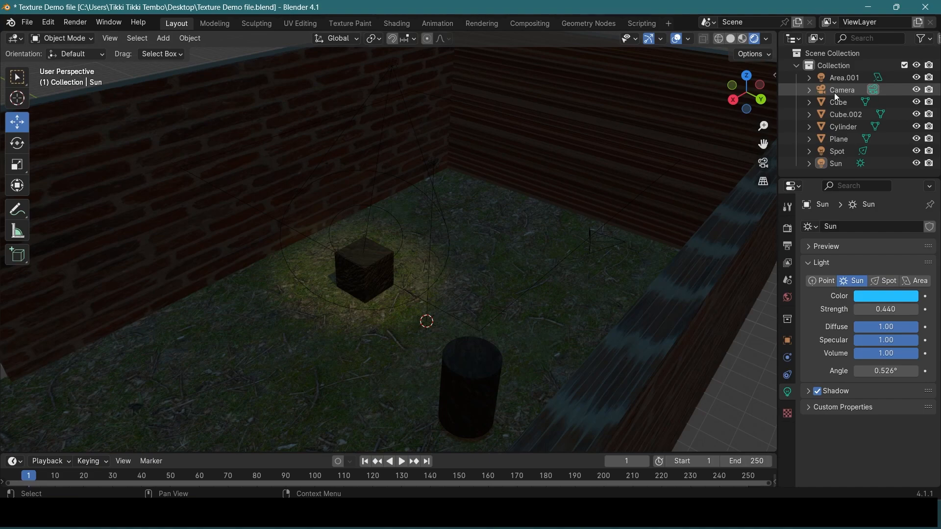
Select the camera and move it 1.2747 m along Y toward the brick wall on the cylinder's side
left_click(834, 90)
scroll(677, 274, "up", 5)
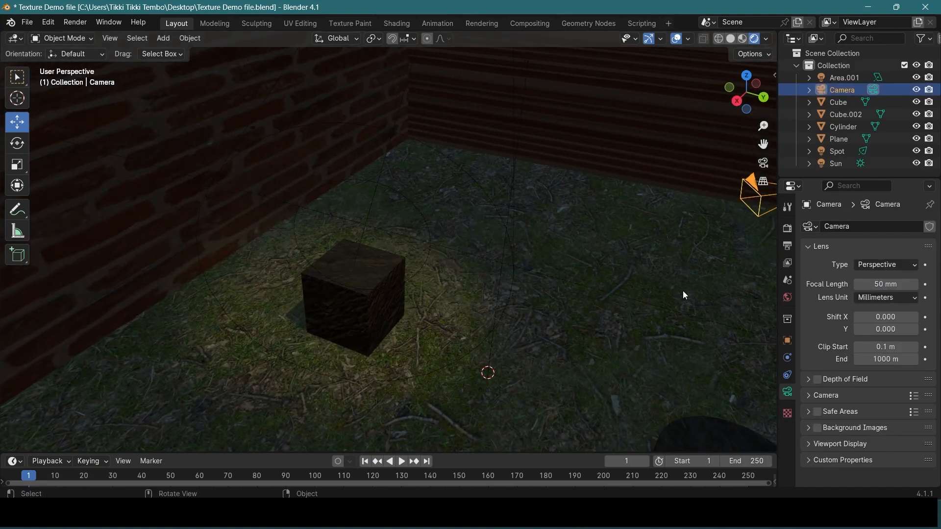
scroll(683, 290, "down", 2)
left_click(808, 378)
left_click(807, 379)
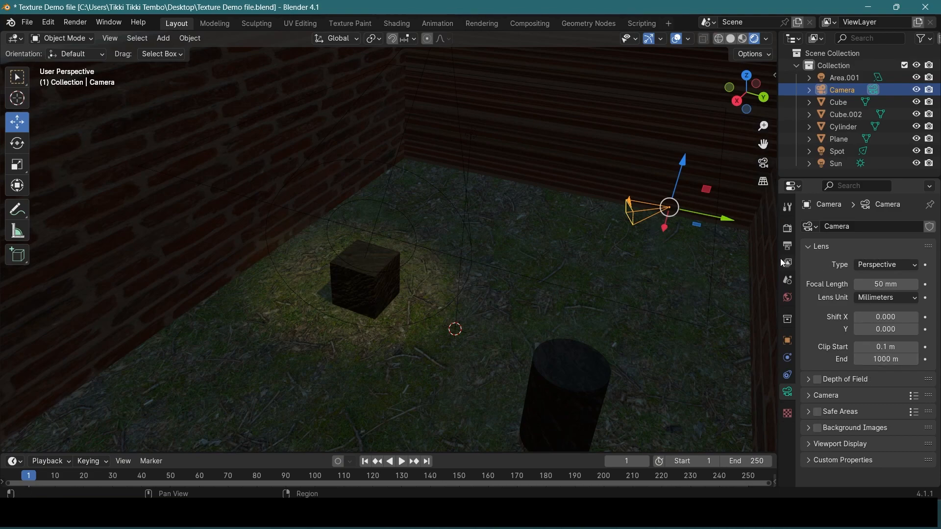
middle_click_drag(707, 250, 673, 254)
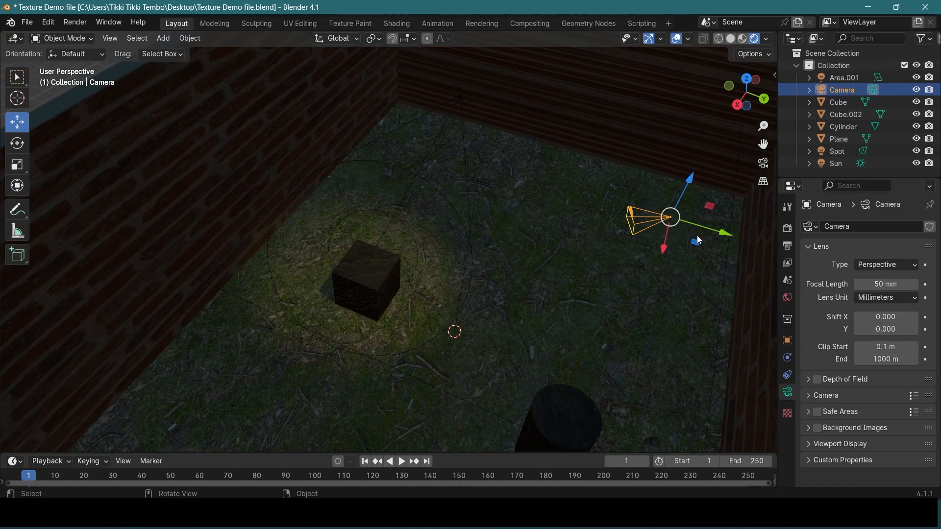
left_click_drag(708, 228, 773, 246)
middle_click_drag(670, 267, 472, 315)
left_click_drag(477, 397, 676, 289)
middle_click_drag(581, 287, 522, 265)
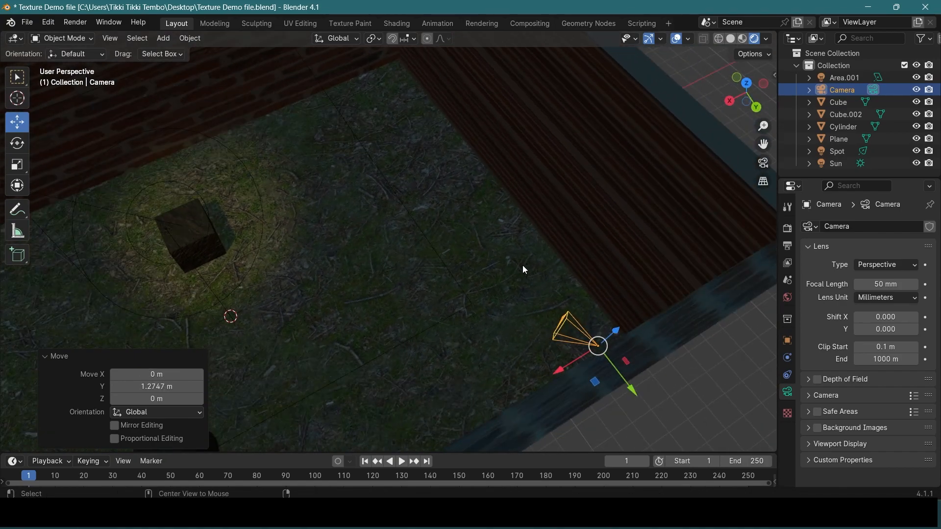
From the top orthographic view, rotate the camera -30.9° about the Z axis
middle_click_drag(513, 323, 432, 332)
scroll(420, 250, "down", 3)
middle_click_drag(414, 246, 426, 350)
key("r")
scroll(428, 349, "up", 1, "alt")
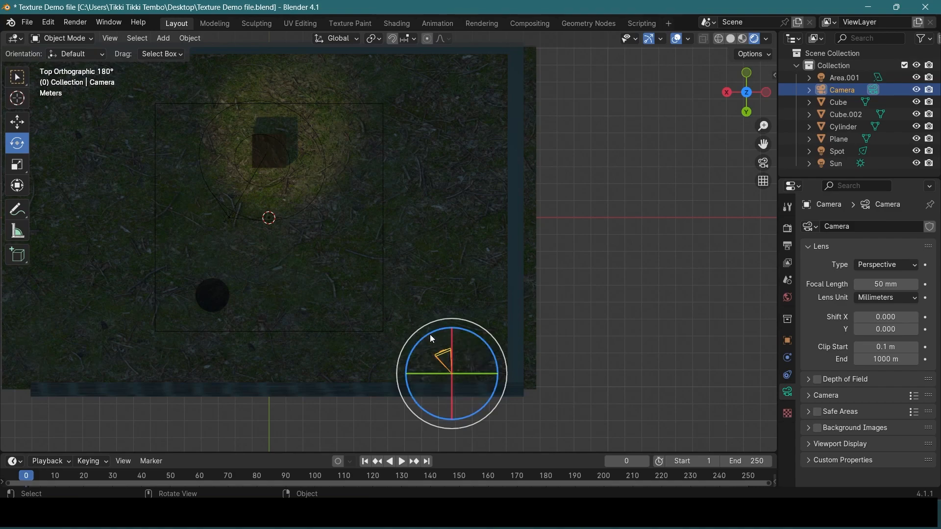
left_click_drag(429, 333, 483, 38)
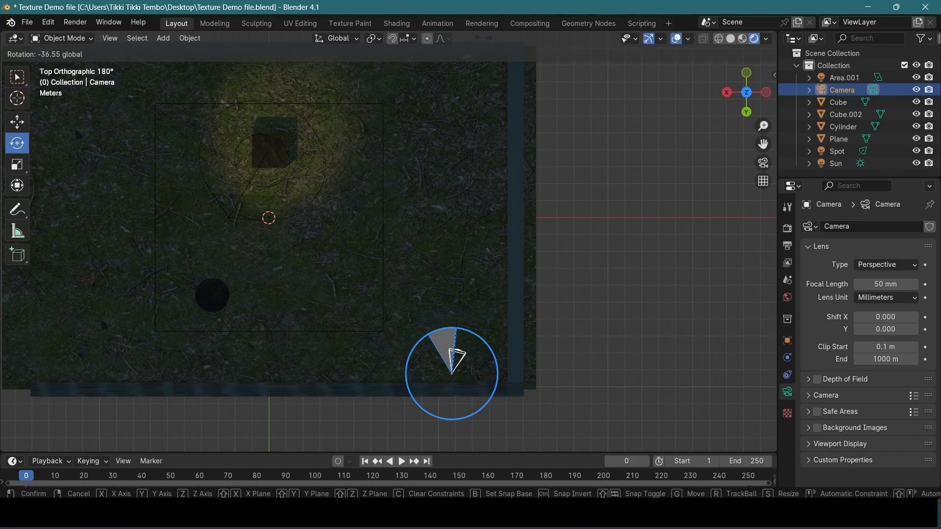
left_click_drag(473, 113, 451, 181)
Switch the viewport to Material Preview and aim the camera at the cube about Z, ending with a 27.8° rotation
key("z")
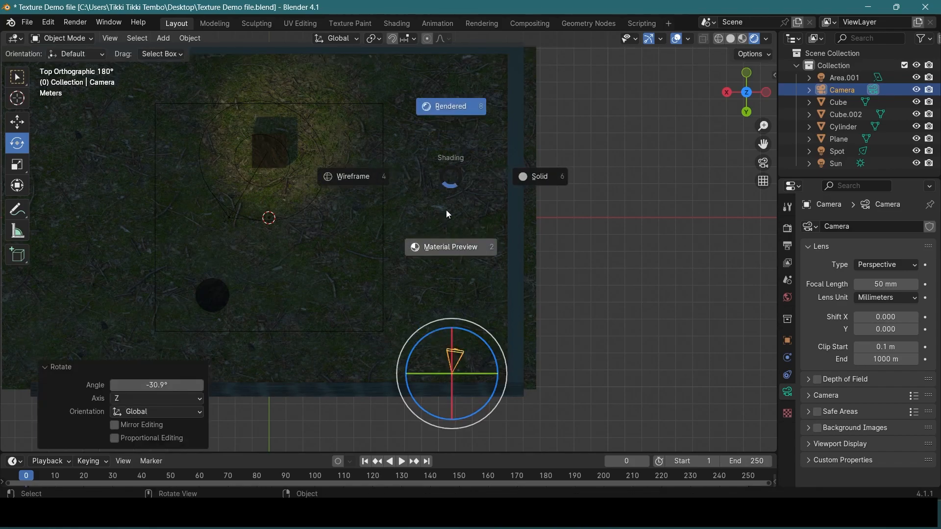
left_click(445, 234)
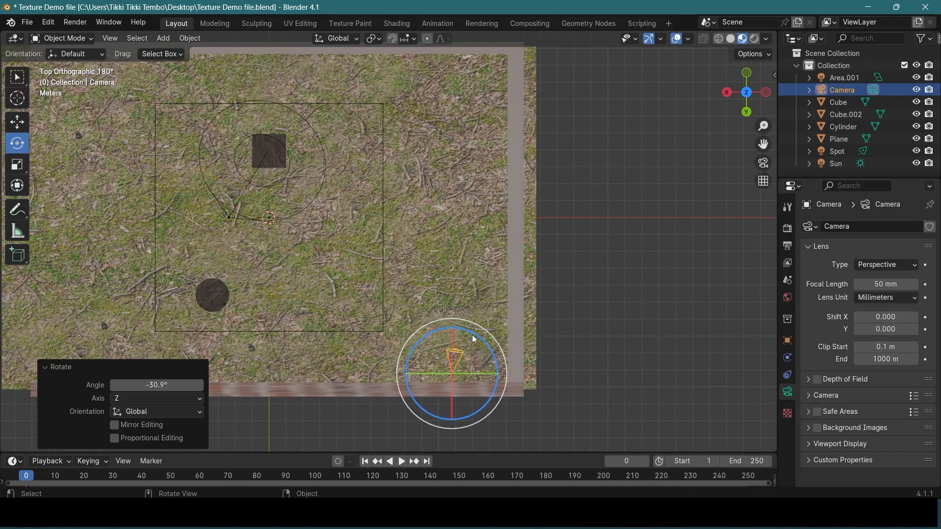
left_click_drag(475, 339, 268, 147)
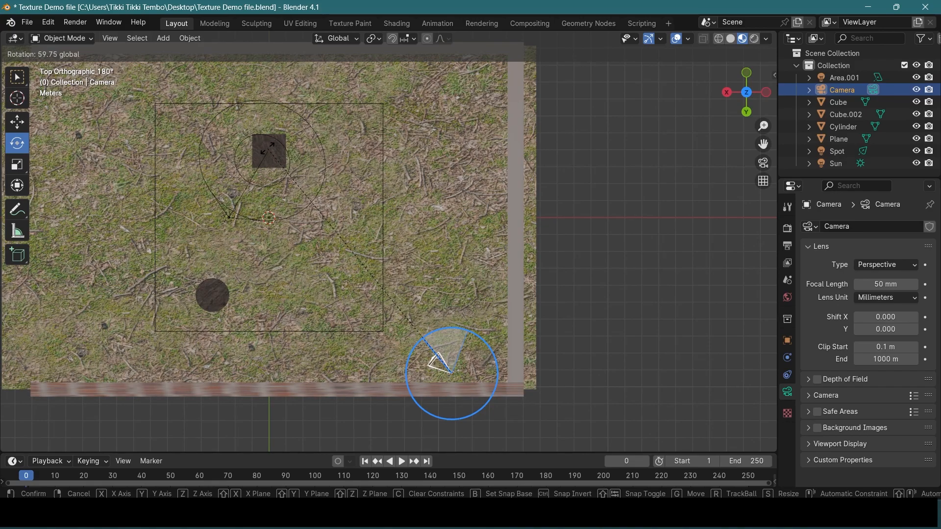
left_click_drag(268, 148, 268, 148)
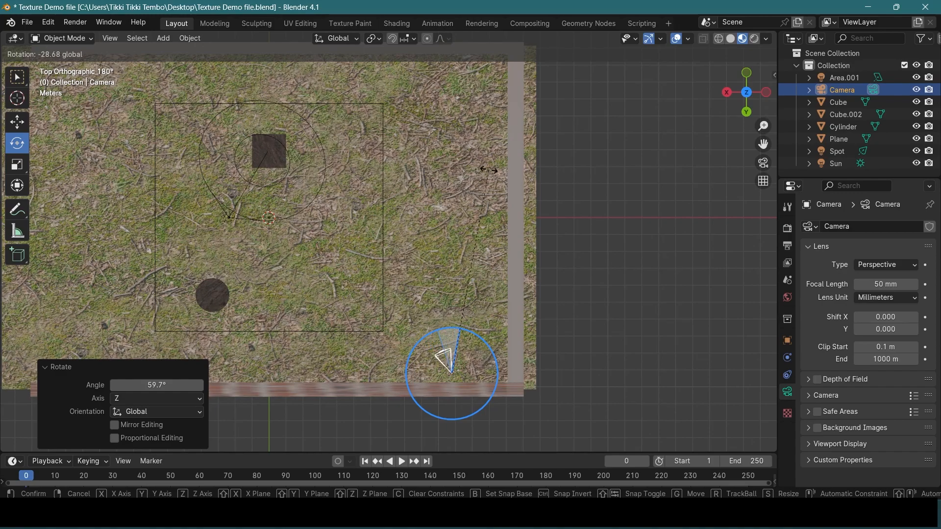
left_click(536, 184)
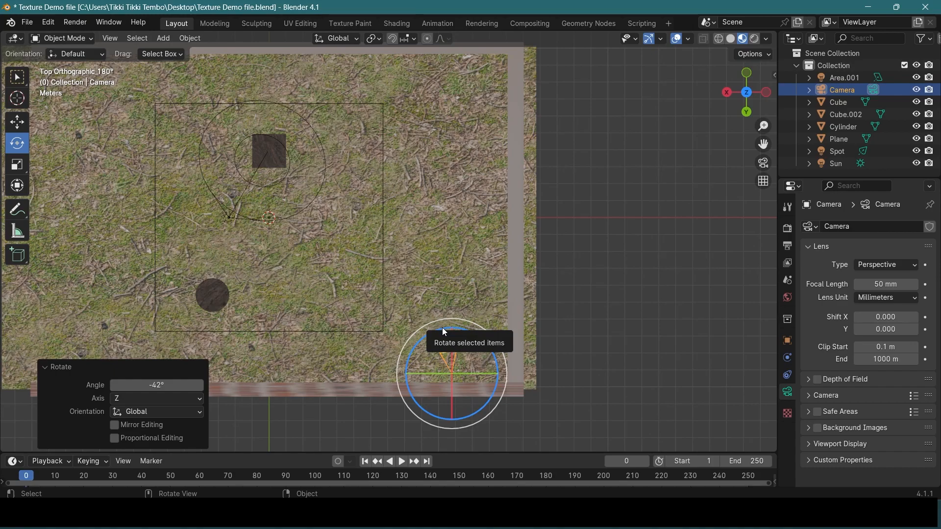
left_click_drag(442, 328, 268, 149)
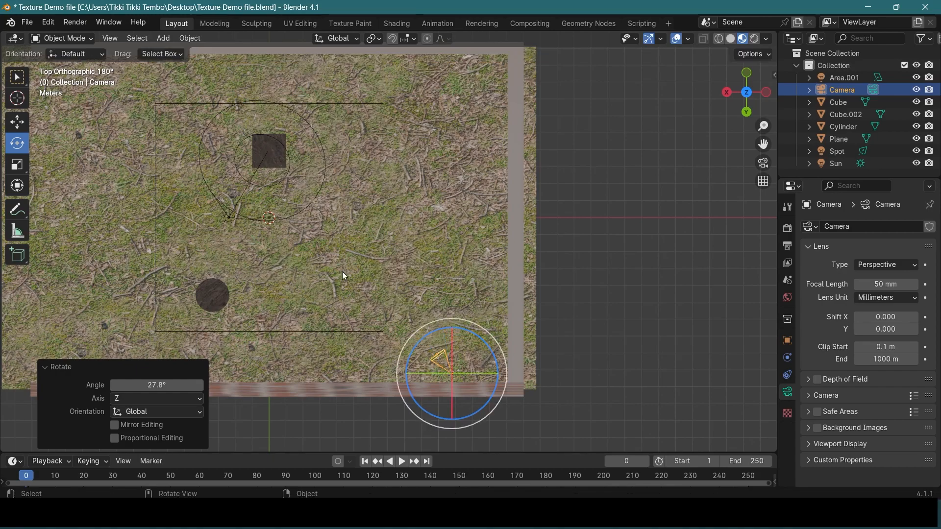
From the right orthographic view, raise the camera 1.1301 m along Z
middle_click_drag(511, 346, 493, 263, "alt")
scroll(537, 213, "up", 4)
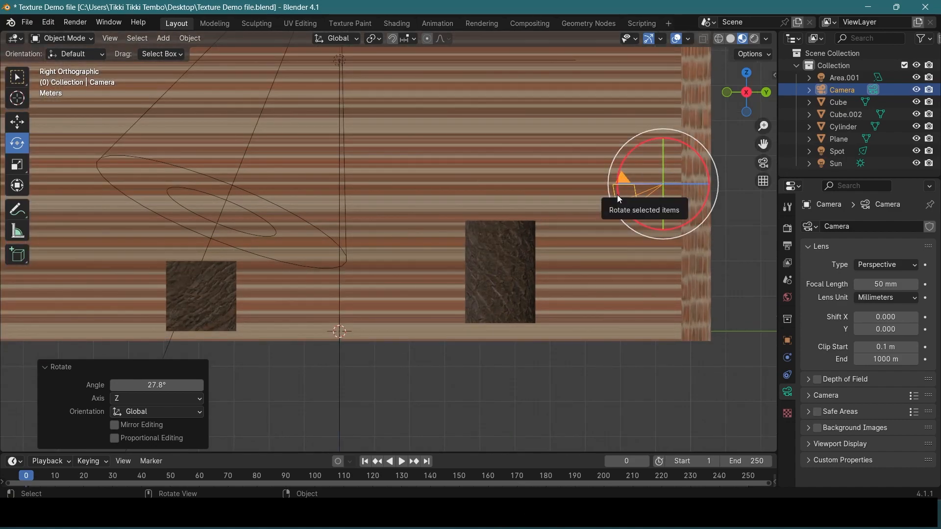
left_click_drag(617, 195, 163, 320)
key("g")
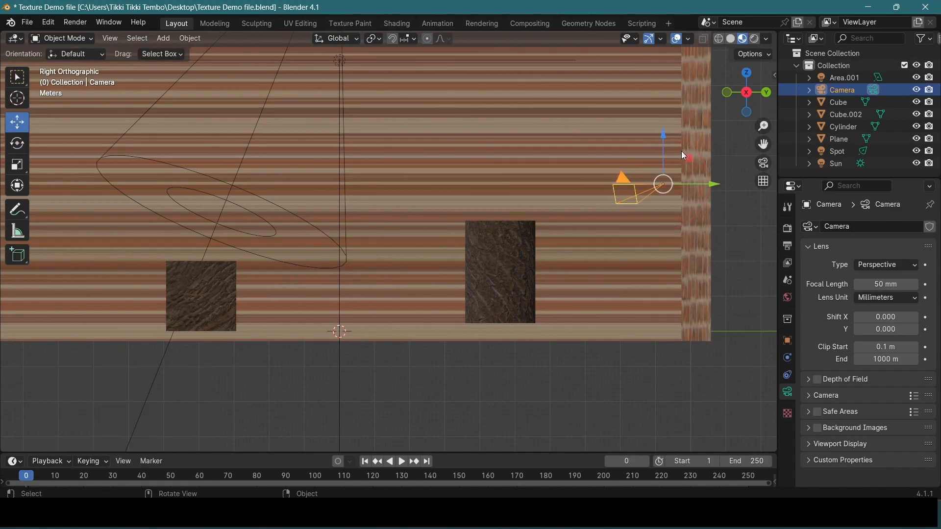
left_click_drag(666, 140, 666, 100)
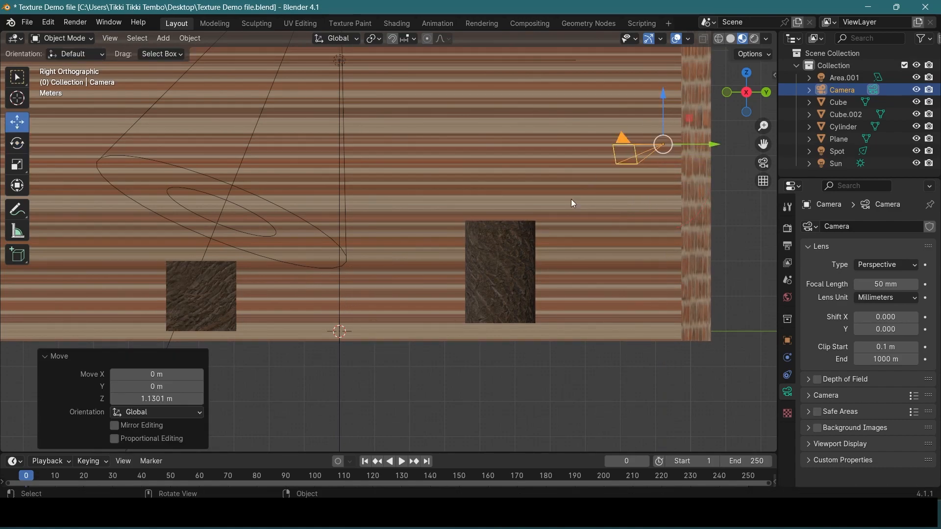
Tilt the camera down toward the cube by 6.3° about X and adjust its focal length to 47.38 mm
key("r")
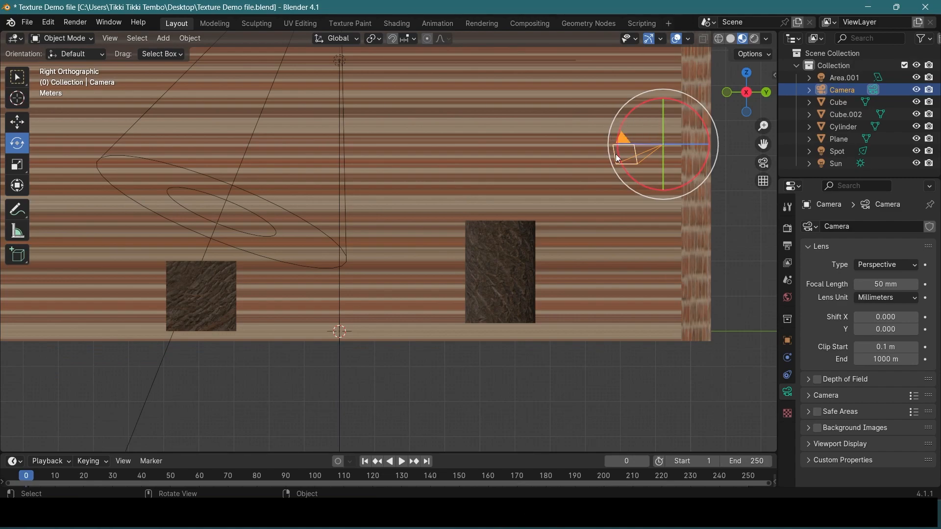
left_click_drag(619, 154, 194, 299)
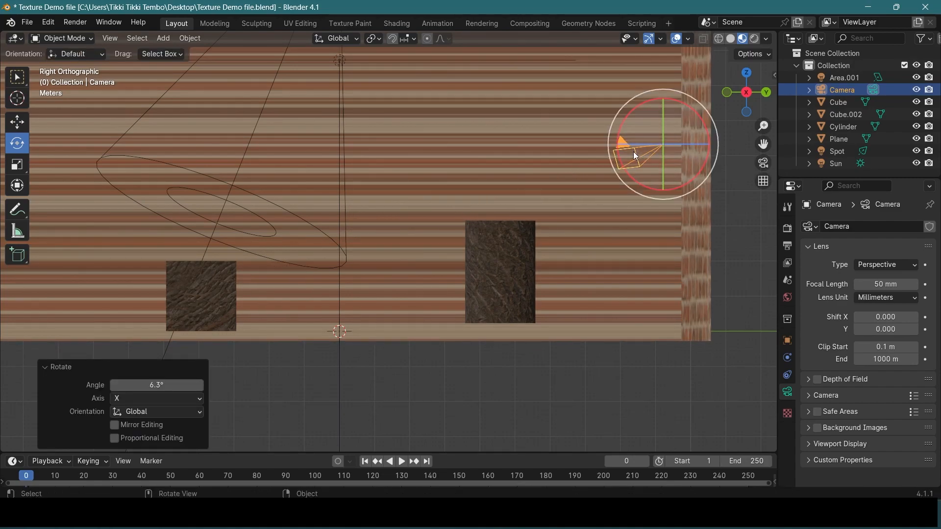
left_click_drag(636, 151, 644, 151)
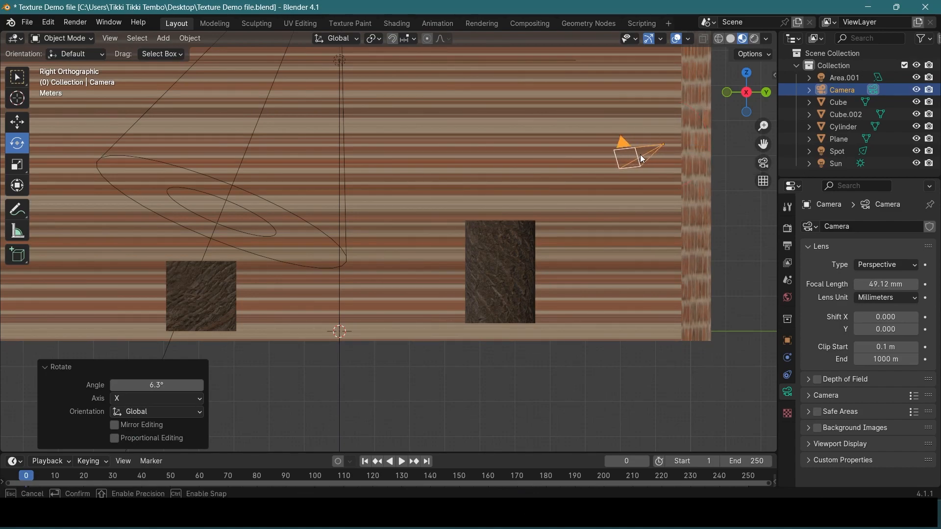
left_click_drag(644, 159, 645, 159)
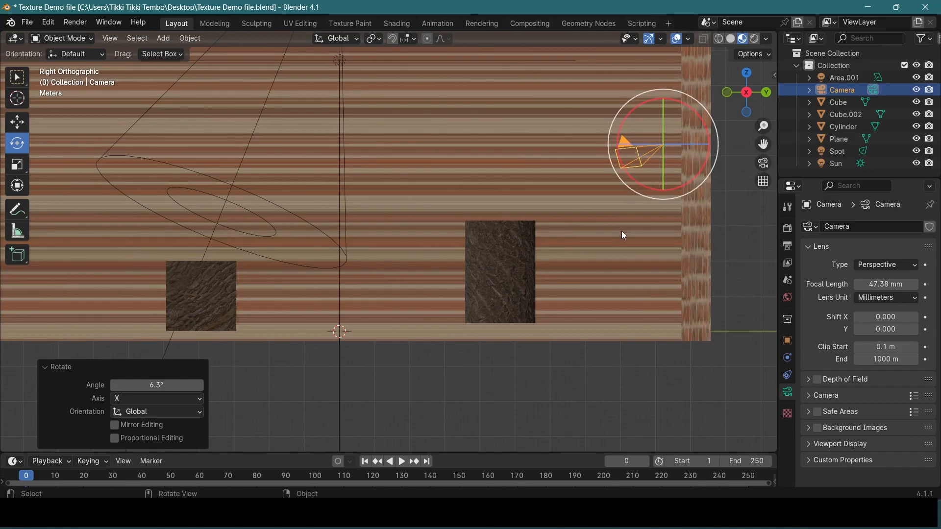
Look through the camera to check the new tilt and focal length, and return to the perspective view
middle_click_drag(620, 231, 610, 271)
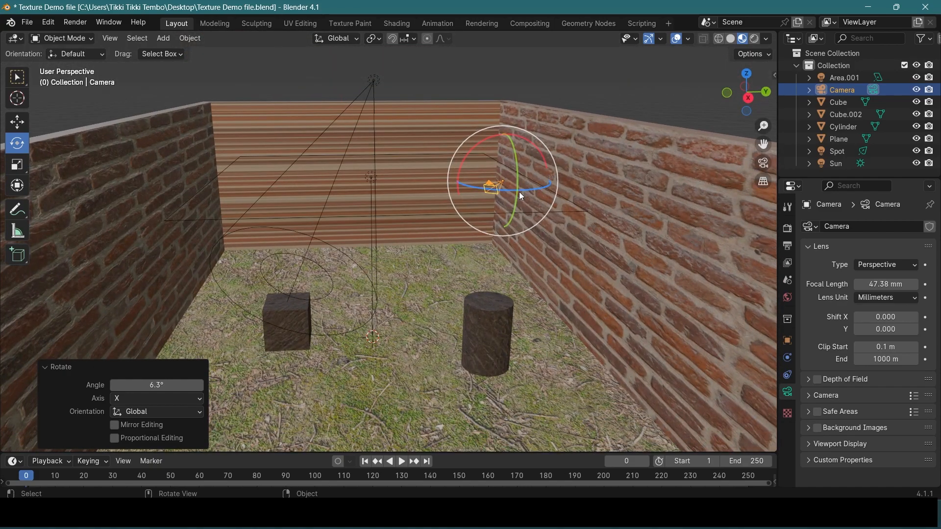
key("KP_0")
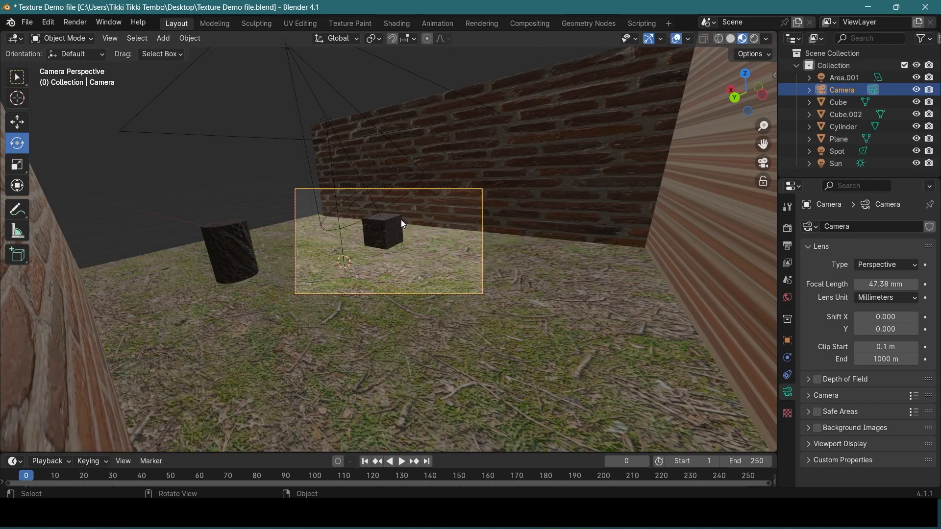
middle_click_drag(442, 210, 472, 86)
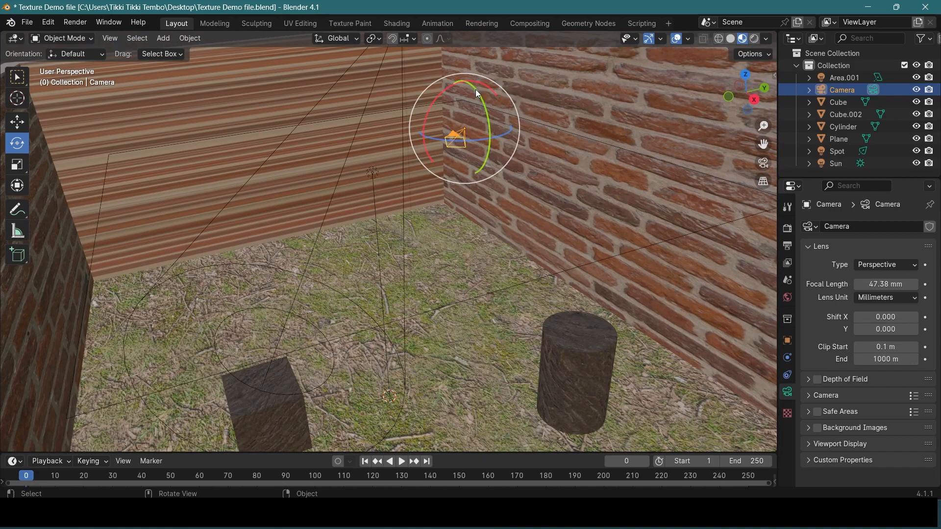
Rotate the camera 9.72° about Y and -10.4° about Z
left_click_drag(476, 89, 477, 86)
scroll(413, 282, "down", 6)
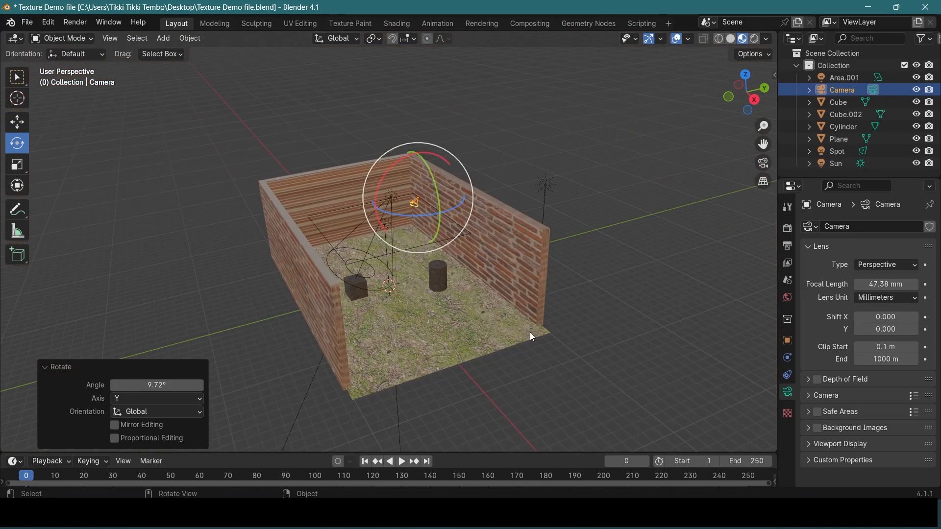
scroll(454, 170, "up", 5)
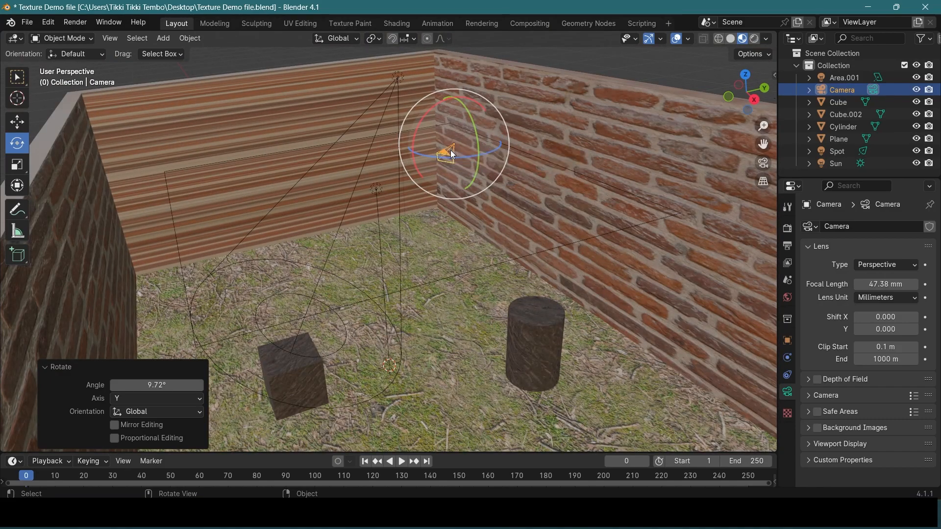
left_click_drag(428, 112, 456, 160)
Look through the camera and set the selected camera object as the scene's active camera
key("KP_0")
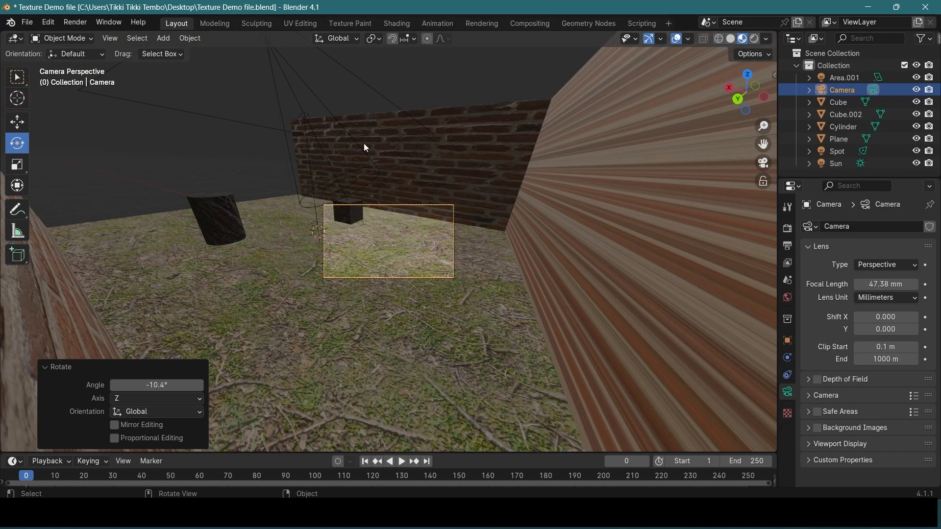
left_click(110, 37)
mouse_move(158, 177)
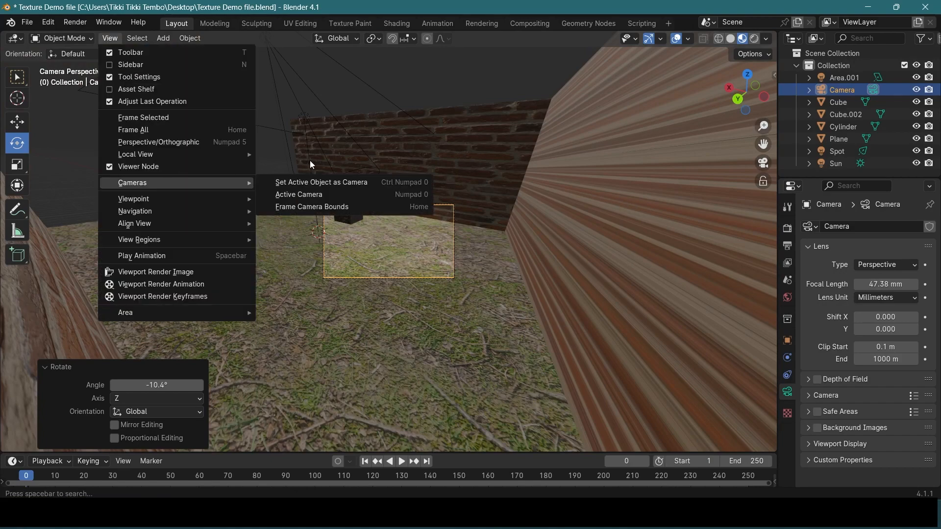
left_click(342, 182)
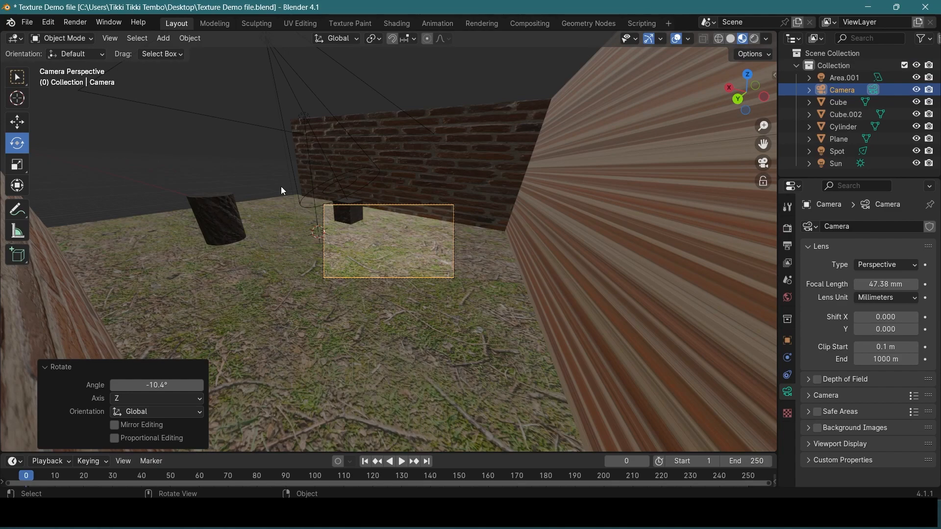
Lock the camera to the view and reframe the shot so the whole cube sits inside the camera frame
key("n")
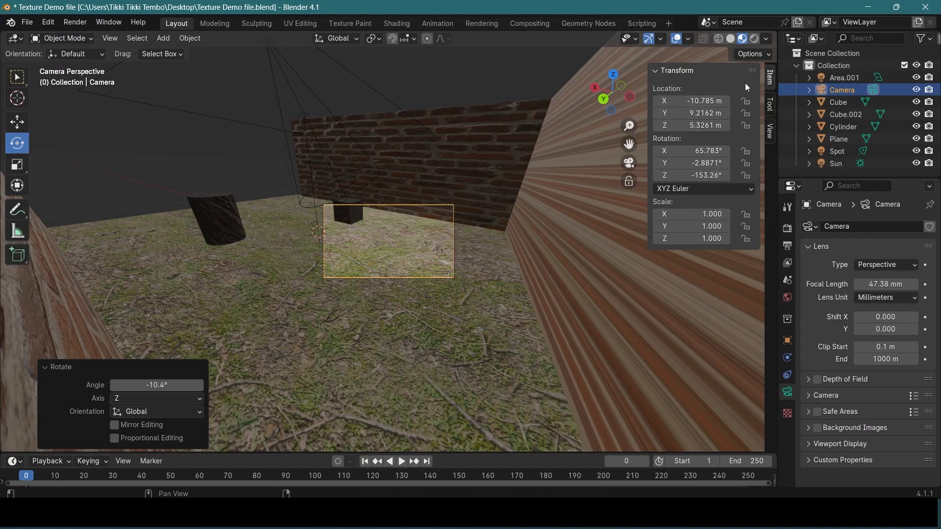
left_click(771, 132)
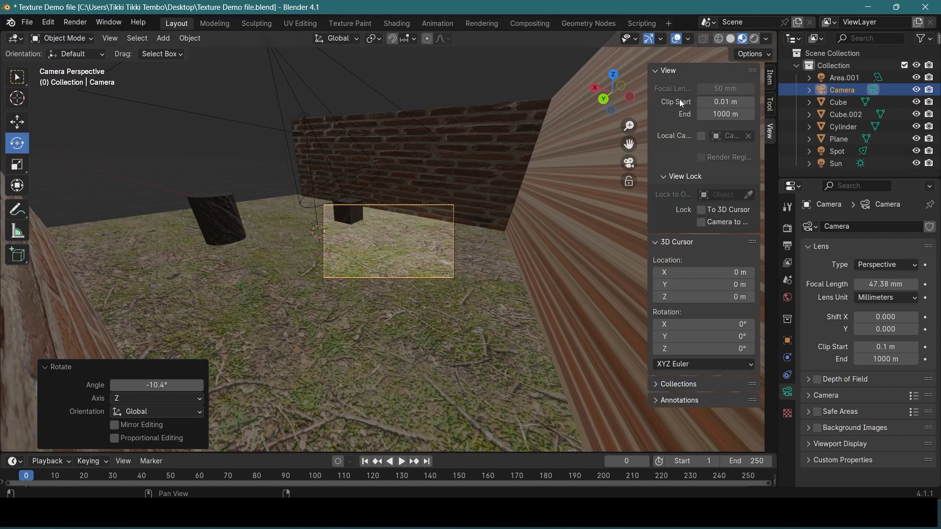
left_click(701, 223)
middle_click_drag(415, 231, 388, 238)
scroll(388, 238, "up", 6)
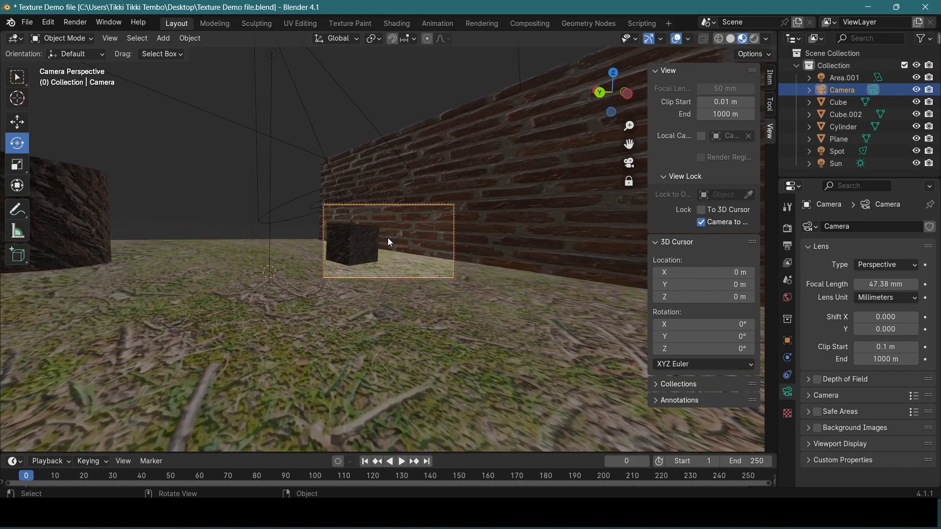
scroll(365, 247, "down", 10)
scroll(393, 248, "down", 15)
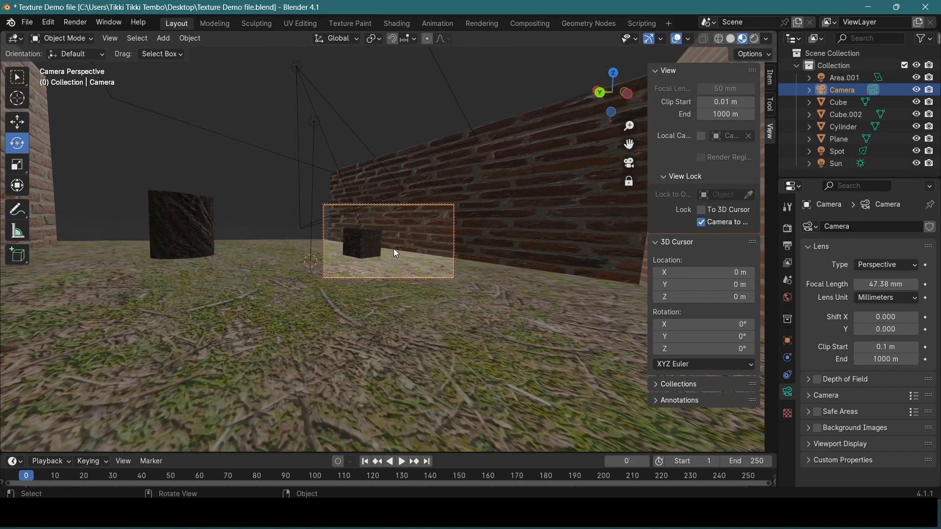
Unlock the camera from the view and, in the perspective view, move it 9.4184 m along Z
left_click(700, 222)
middle_click_drag(516, 221, 552, 258)
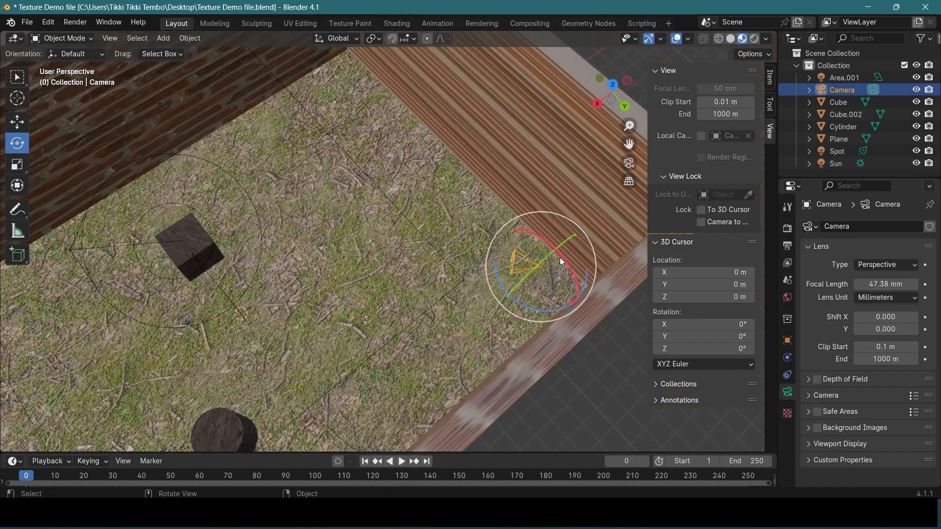
left_click(531, 264)
key("g")
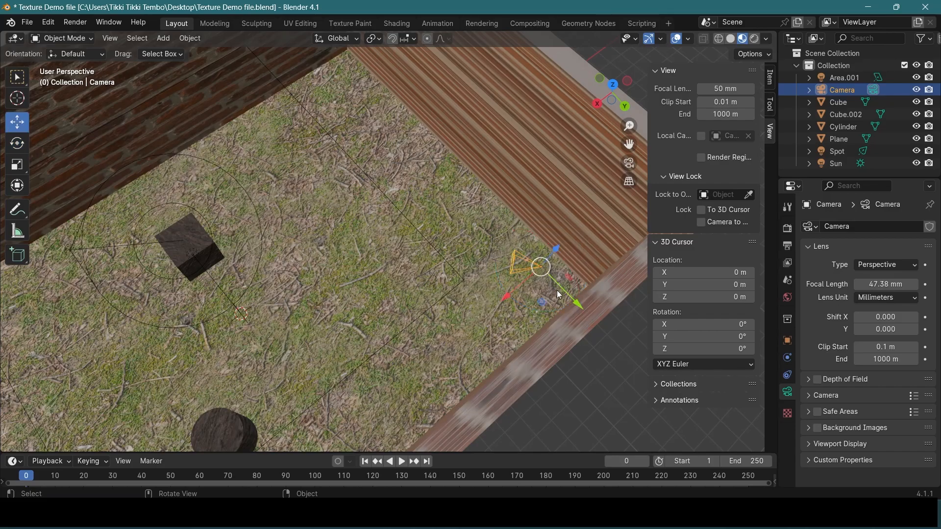
left_click_drag(567, 297, 498, 224)
left_click_drag(496, 188, 593, 188)
middle_click_drag(594, 190, 596, 187)
left_click_drag(392, 316, 424, 160)
middle_click_drag(424, 160, 469, 295)
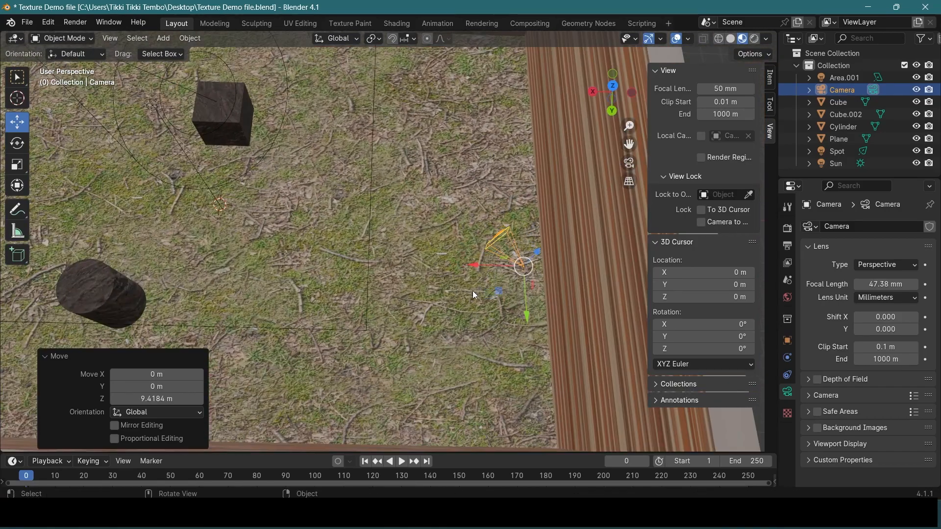
Move the camera 2.0794 m along X and check the framing through the camera
left_click_drag(478, 263, 416, 263)
middle_click_drag(497, 292, 307, 275)
key("KP_0")
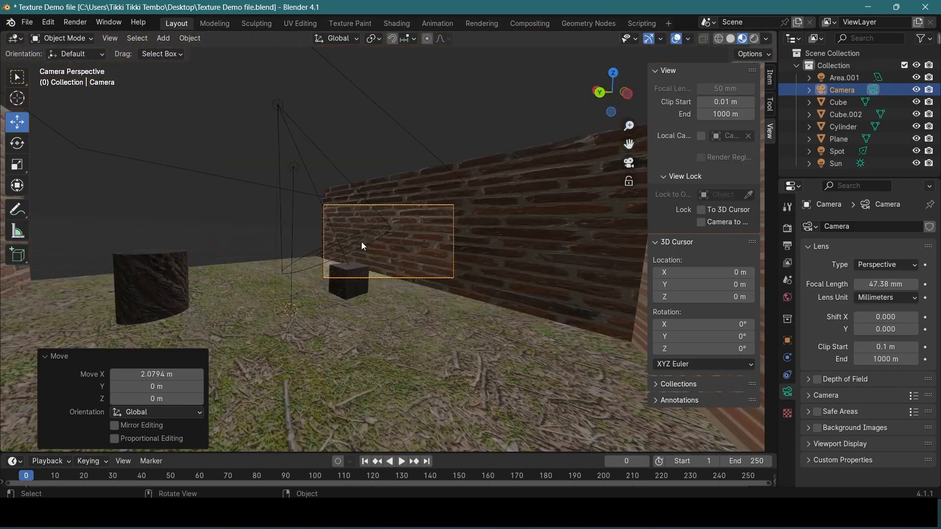
Lock the camera to the view again and bring the shot closer to the cube
left_click(701, 222)
middle_click_drag(463, 266, 461, 289)
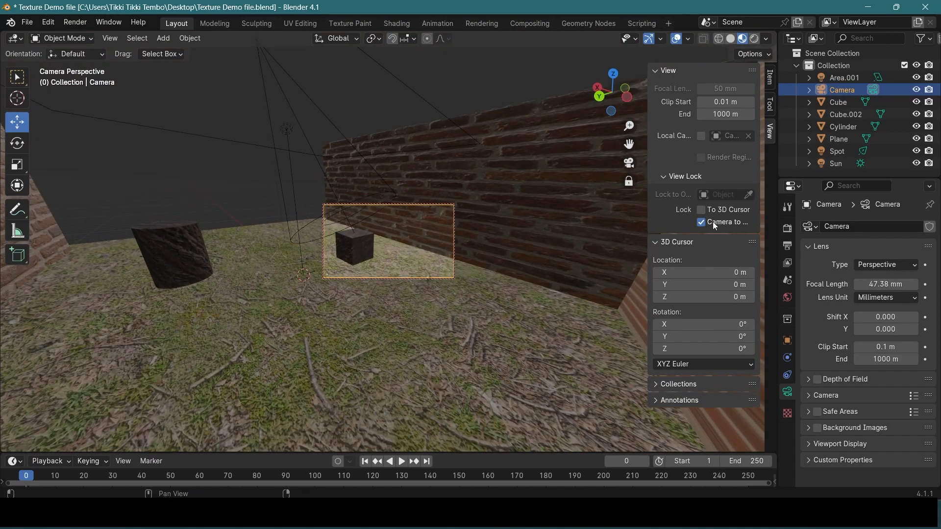
scroll(391, 244, "up", 3)
scroll(391, 244, "up", 3)
middle_click_drag(392, 246, 386, 251)
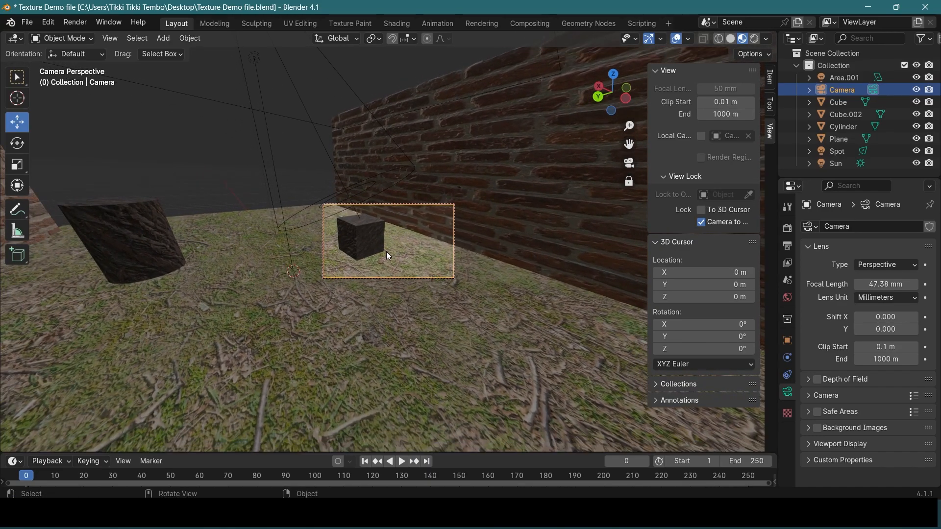
Release the camera from the view lock and reposition it in the perspective view
left_click(701, 222)
key("KP_0")
scroll(495, 241, "down", 8)
middle_click_drag(495, 241, 453, 305)
left_click_drag(364, 251, 207, 268)
left_click_drag(247, 305, 249, 361)
Rotate the camera toward the cube, then lock it to the view and fine-tune the framing around the cube
left_click(17, 143)
left_click_drag(290, 334, 279, 350)
left_click_drag(237, 331, 234, 329)
key("KP_0")
middle_click_drag(434, 240, 445, 252)
key("KP_0")
left_click(701, 223)
middle_click_drag(585, 227, 492, 231)
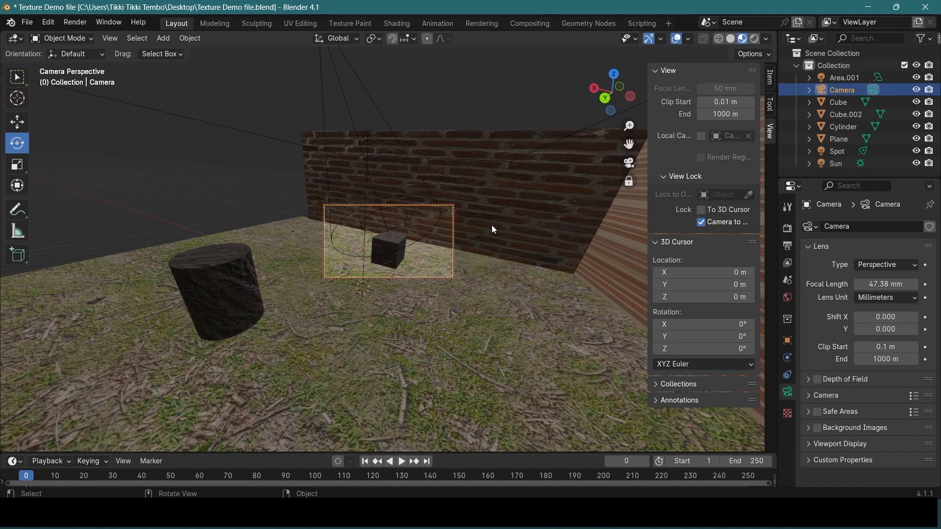
Switch the viewport to Rendered shading and unlock the camera from the view
key("z")
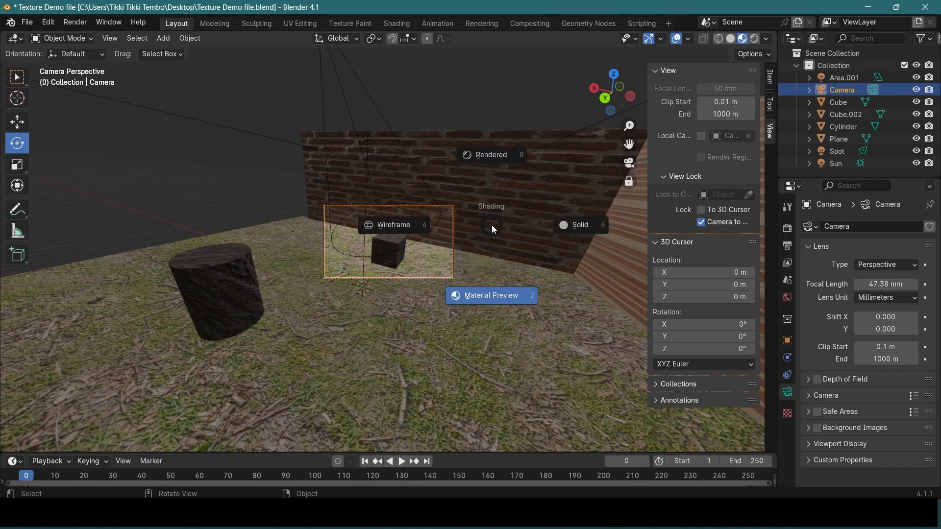
left_click(484, 158)
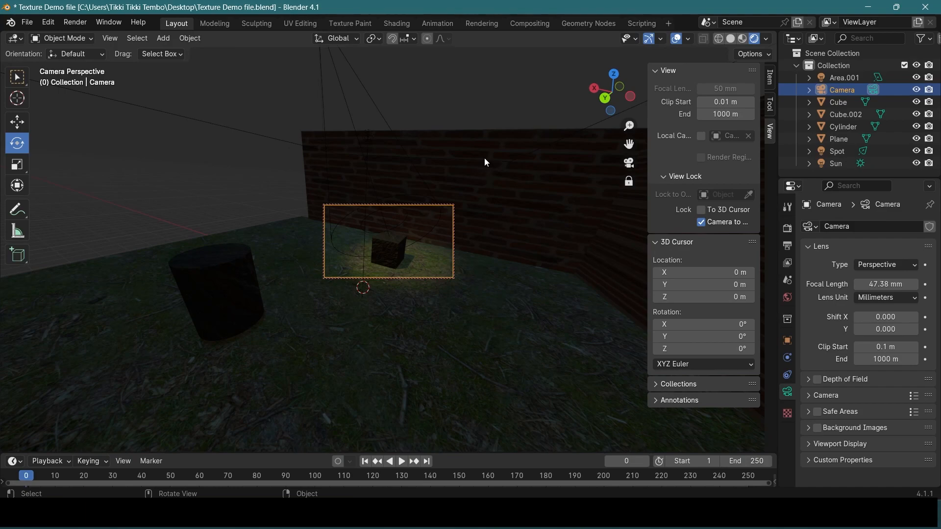
left_click(701, 221)
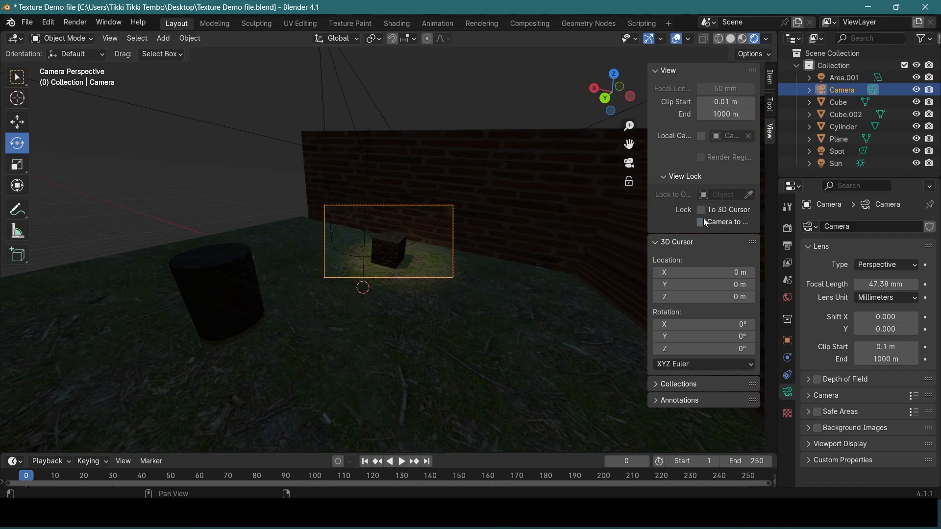
Select the Area.001 light above the room and scale it by 2.032 along X
left_click(187, 152)
middle_click_drag(503, 107, 552, 212)
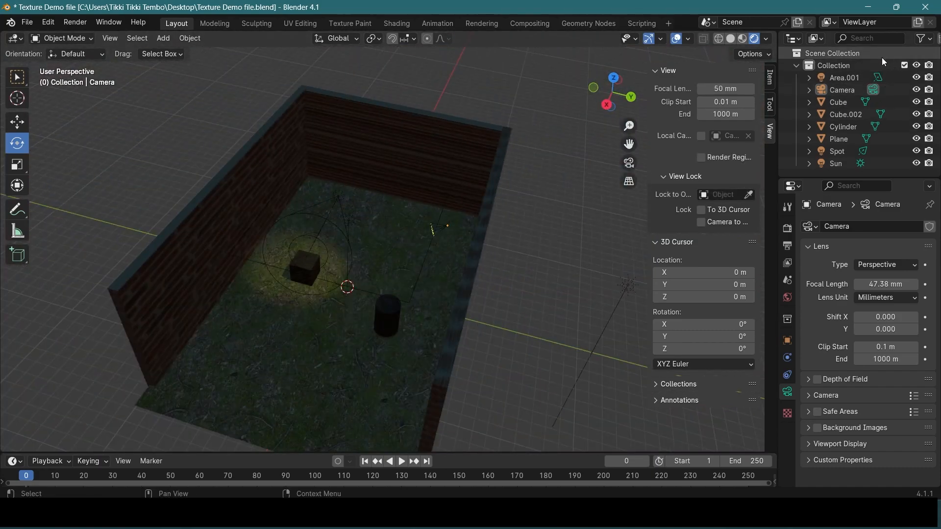
left_click(850, 78)
mouse_move(507, 233)
middle_mouse_down()
mouse_move(474, 250)
mouse_move(504, 222)
mouse_move(495, 243)
middle_mouse_up()
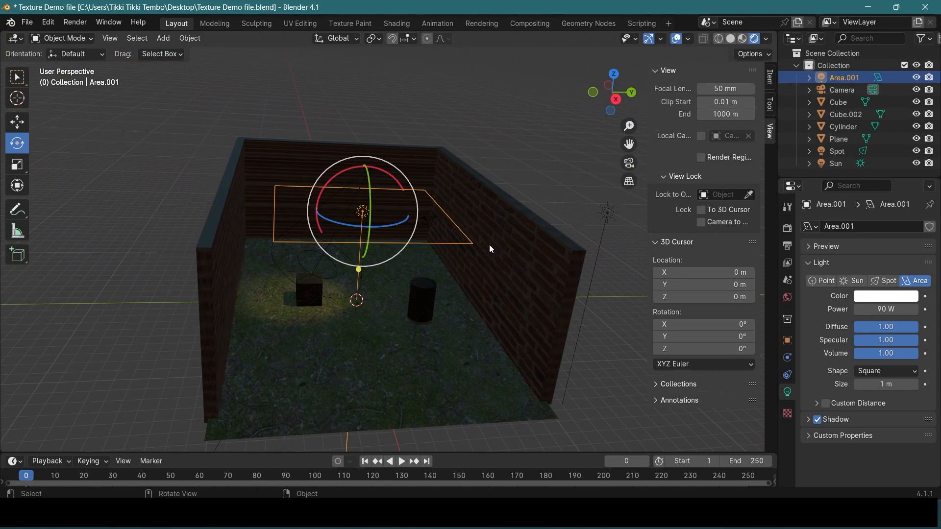
middle_click_drag(554, 248, 546, 273)
left_click(17, 164)
left_click_drag(401, 224, 417, 224)
left_click_drag(374, 254, 388, 285)
middle_click_drag(519, 278, 522, 246)
Set the Area.001 light's power to 150 W and then raise it to 200 W
left_click_drag(885, 312, 888, 312)
left_click(870, 312)
type("150")
key("Return")
middle_click_drag(458, 274, 321, 338)
left_click(896, 312)
type("200")
key("Return")
Return to the camera view, lock the camera to it and slightly adjust the framing of the lit cube
mouse_move(544, 285)
middle_mouse_down()
mouse_move(537, 260)
mouse_move(554, 267)
mouse_move(544, 290)
middle_mouse_up()
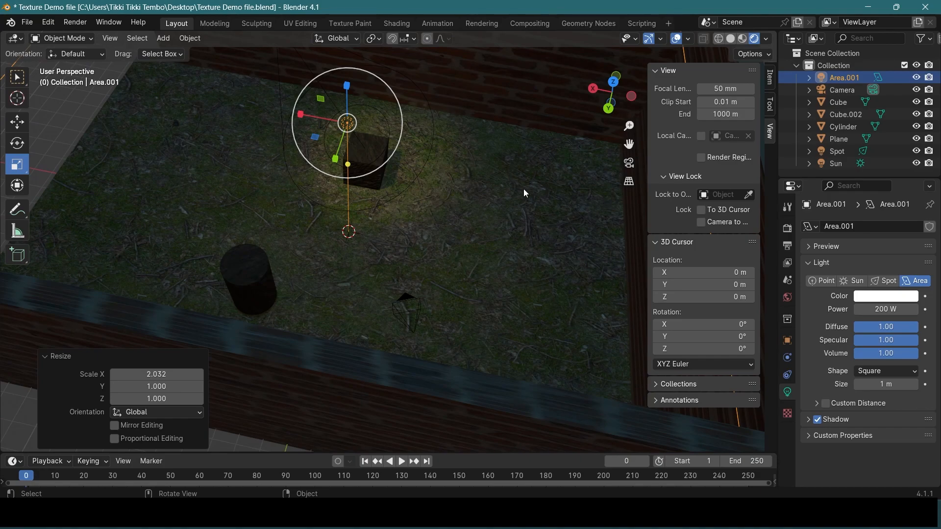
key("KP_0")
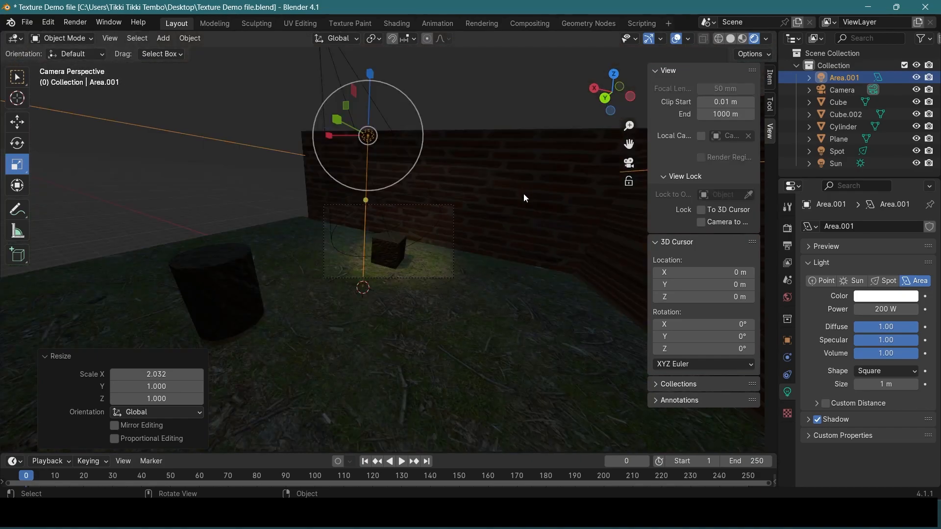
left_click(700, 223)
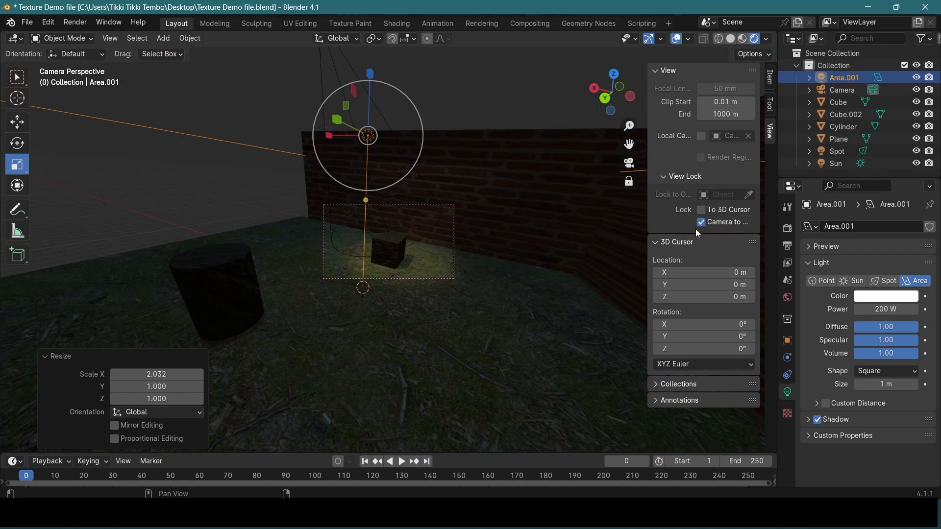
middle_click_drag(425, 268, 433, 270)
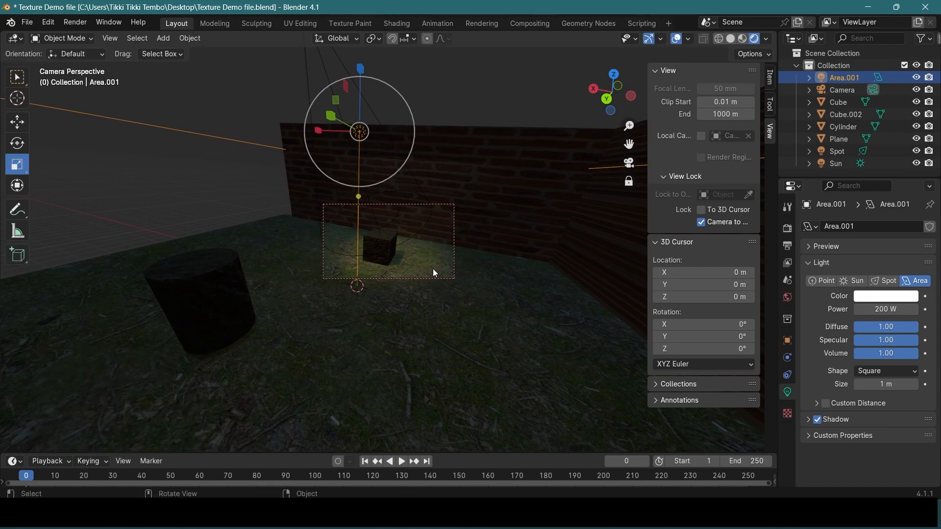
Render the image, examine the rendered cube, wall and ground at different zoom levels, and close the render window
left_click(75, 23)
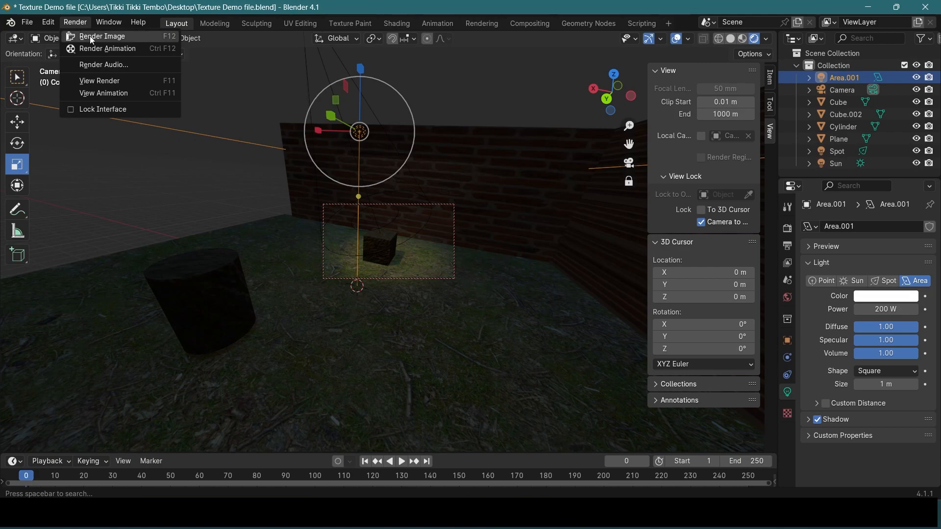
left_click(89, 36)
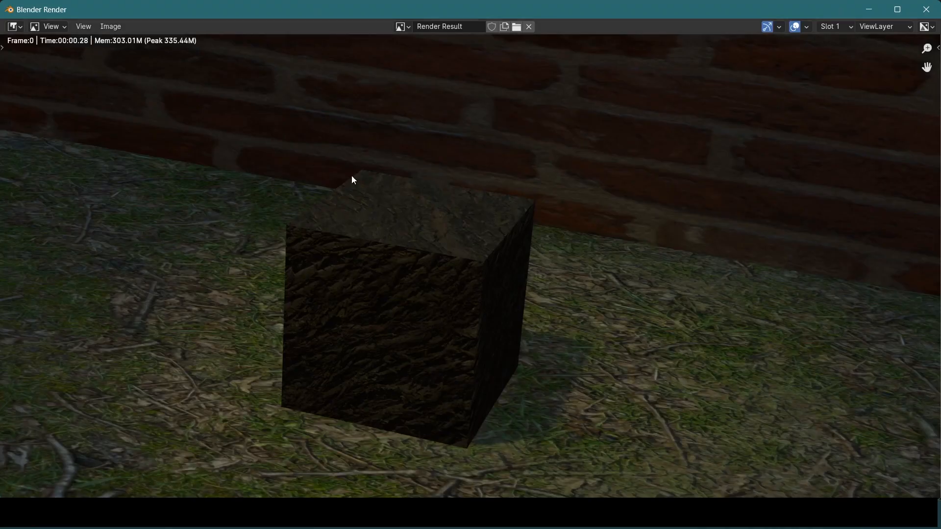
scroll(440, 210, "down", 4)
scroll(441, 212, "up", 1)
middle_click_drag(460, 237, 441, 218)
scroll(442, 221, "up", 2)
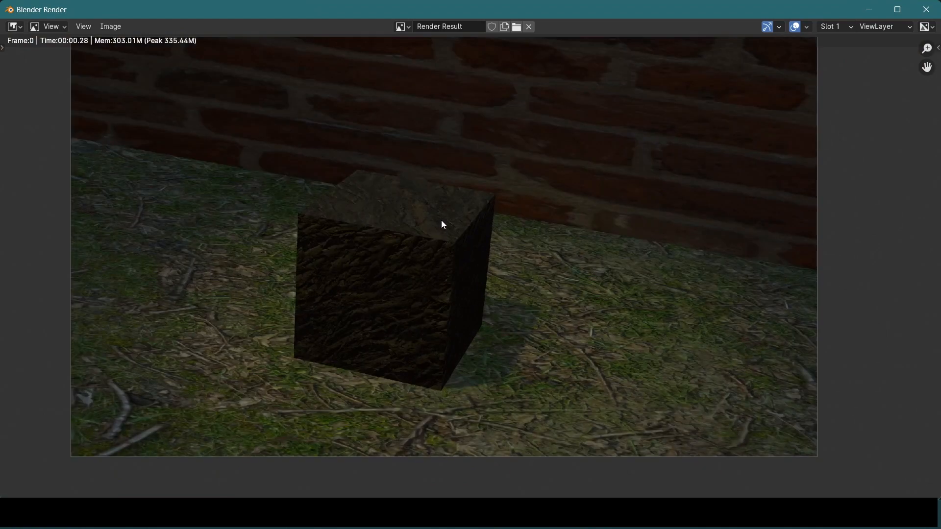
scroll(450, 216, "down", 2)
scroll(450, 216, "up", 2)
scroll(451, 219, "down", 2)
middle_click_drag(546, 237, 586, 246)
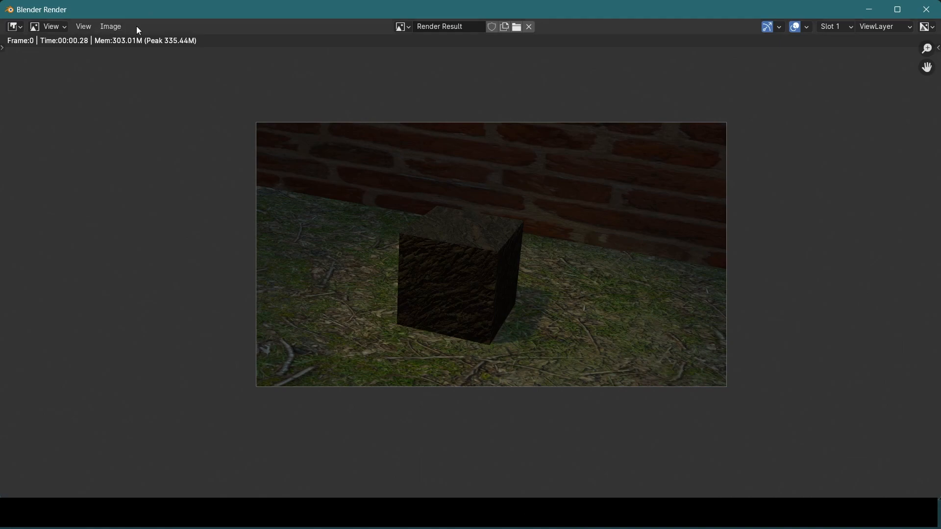
left_click(926, 11)
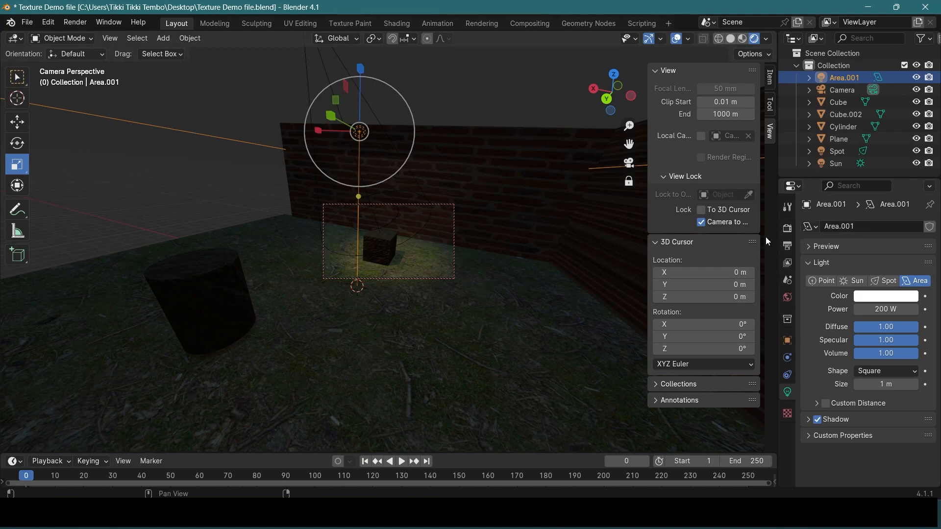
Hide the viewport sidebar and change the scene's render engine to Cycles
key("n")
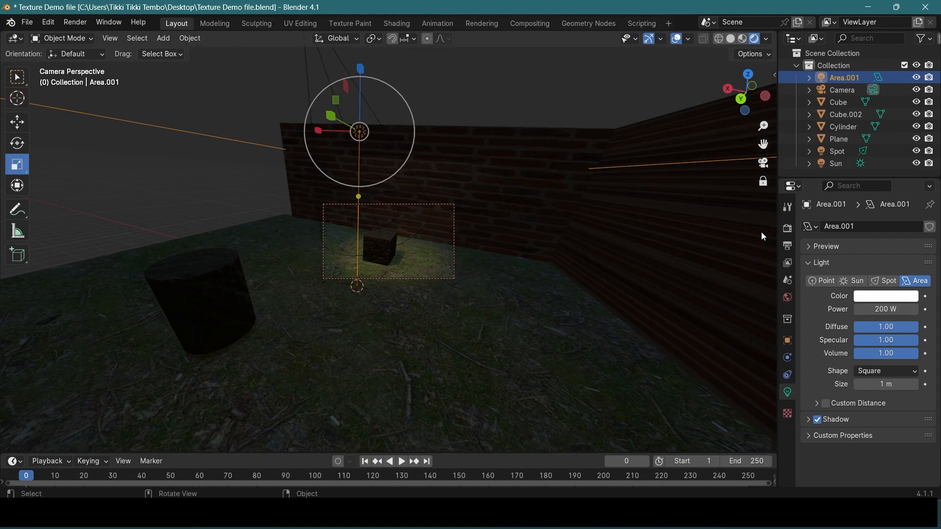
left_click(788, 229)
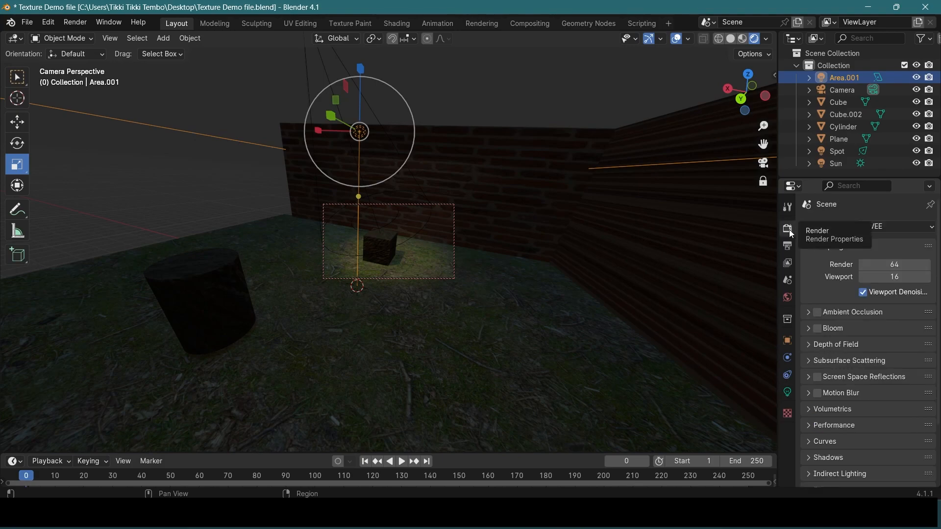
left_click(932, 227)
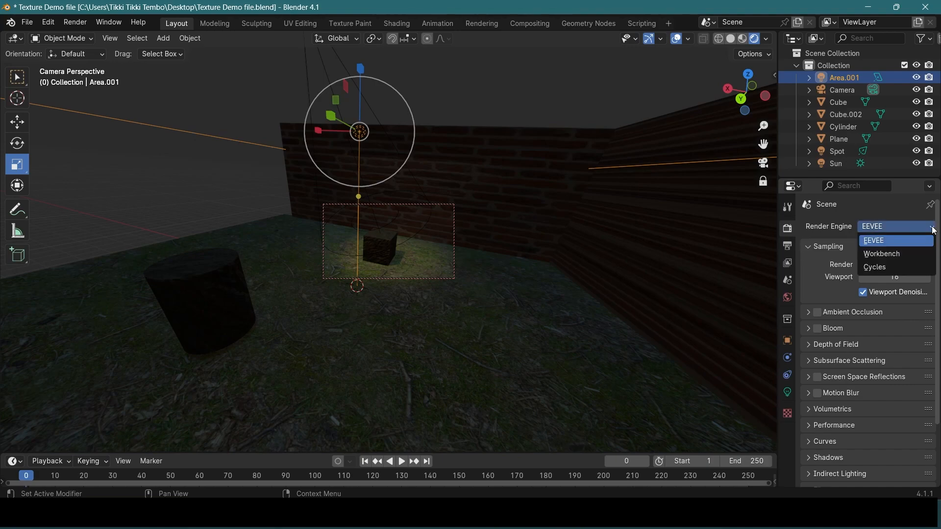
left_click(880, 269)
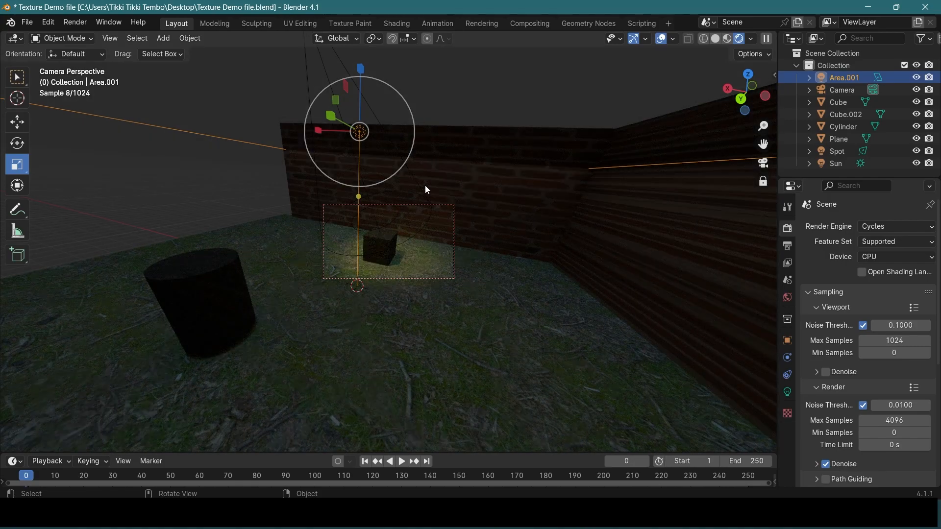
Enlarge the camera frame to inspect the Cycles preview, lock the camera to the view, and review the sampling settings
key("n")
scroll(412, 239, "up", 6)
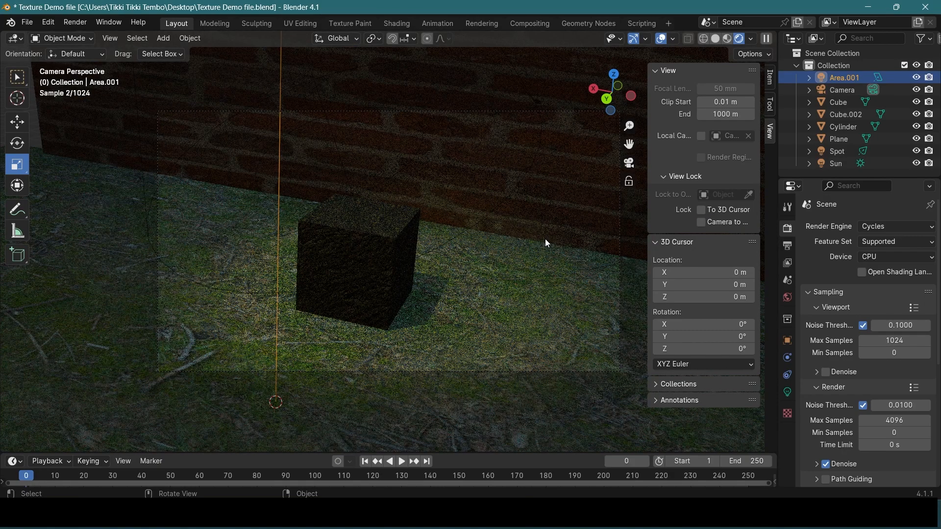
left_click(701, 223)
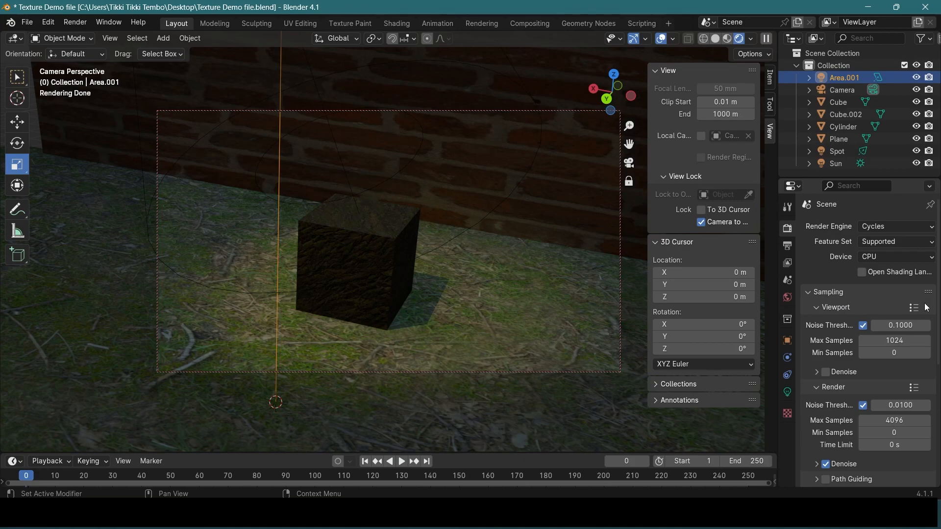
scroll(907, 313, "down", 2)
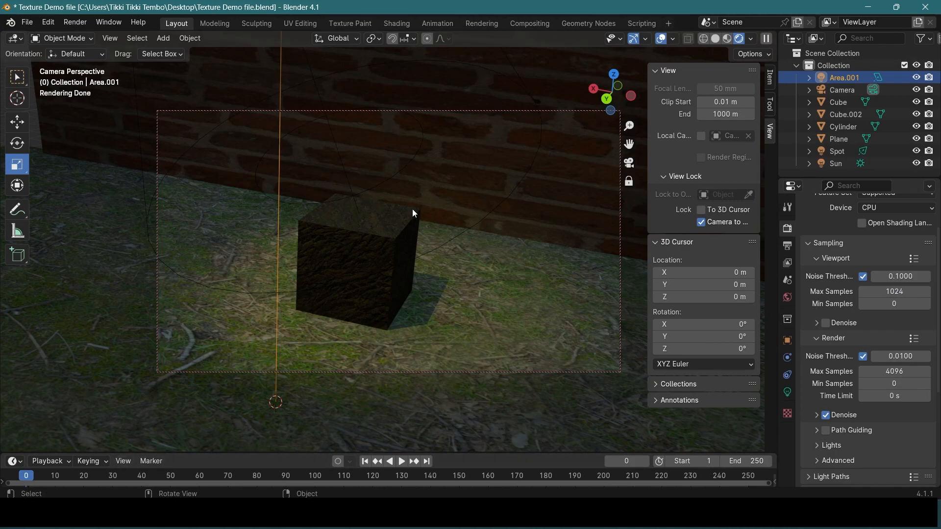
Pull the locked camera back slightly from the cube and set the Cycles viewport max samples to 500
scroll(408, 223, "down", 1)
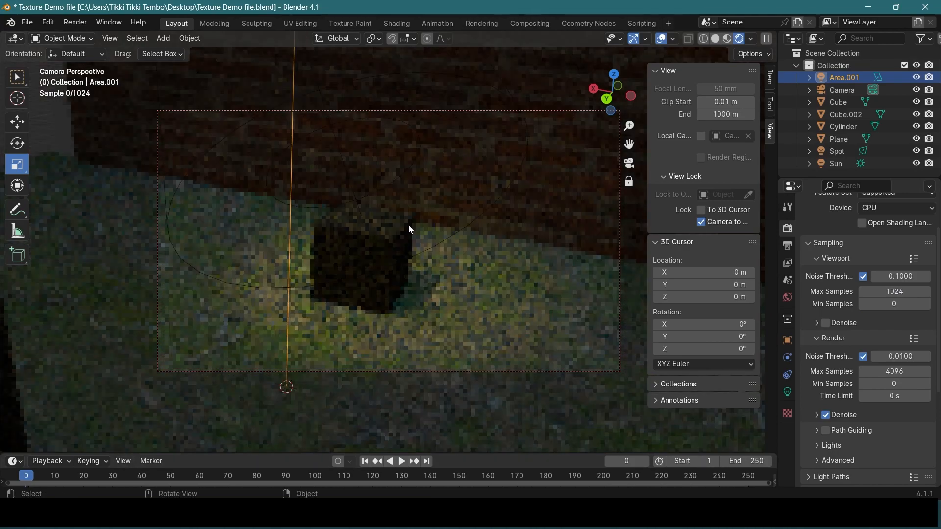
left_click(899, 290)
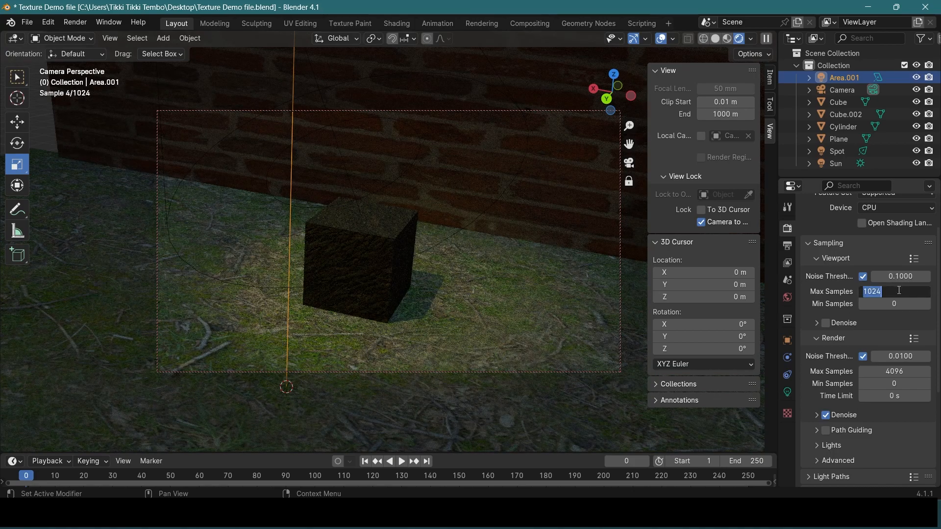
type("500")
key("Return")
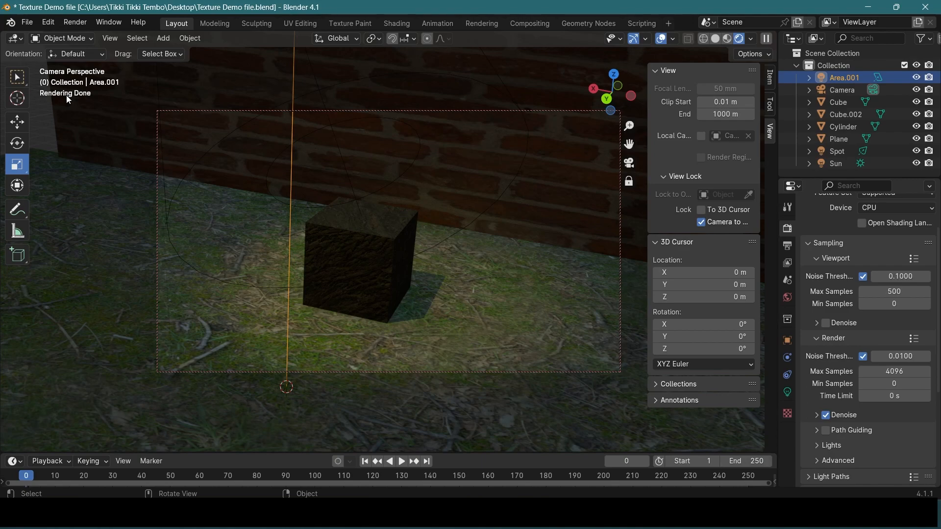
Try to render the cube scene with the 4096-sample setting, check its progress, and go back to the render window
left_click(84, 26)
left_click(107, 34)
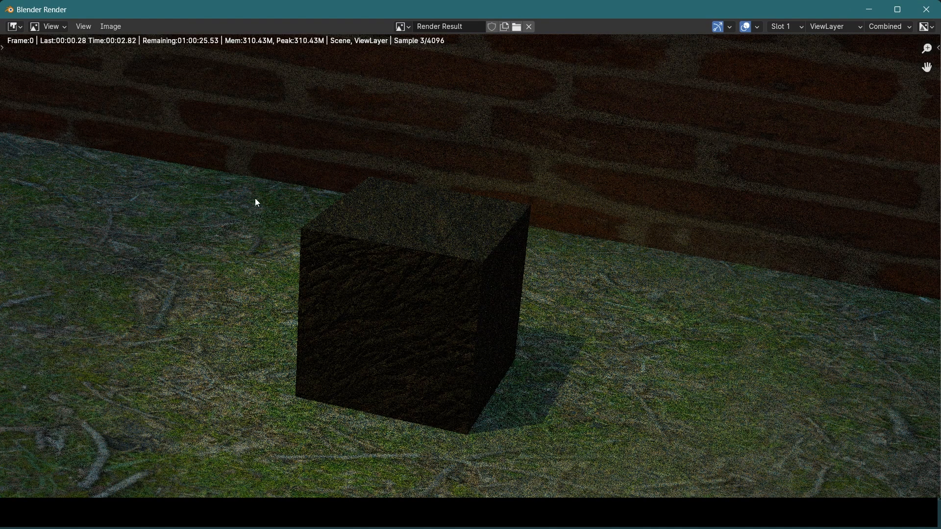
scroll(255, 198, "down", 1)
mouse_move(489, 254)
middle_mouse_down()
mouse_move(473, 249)
mouse_move(484, 256)
middle_mouse_up()
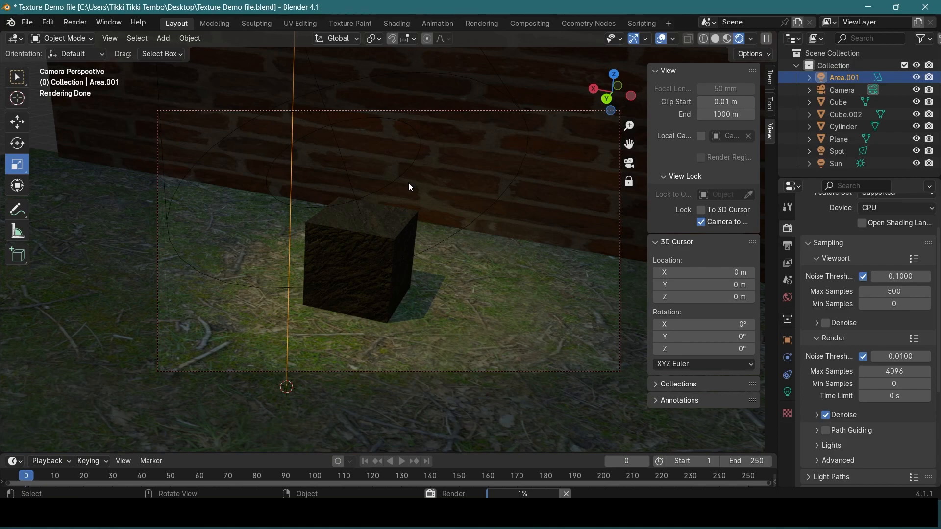
key("alt+Tab")
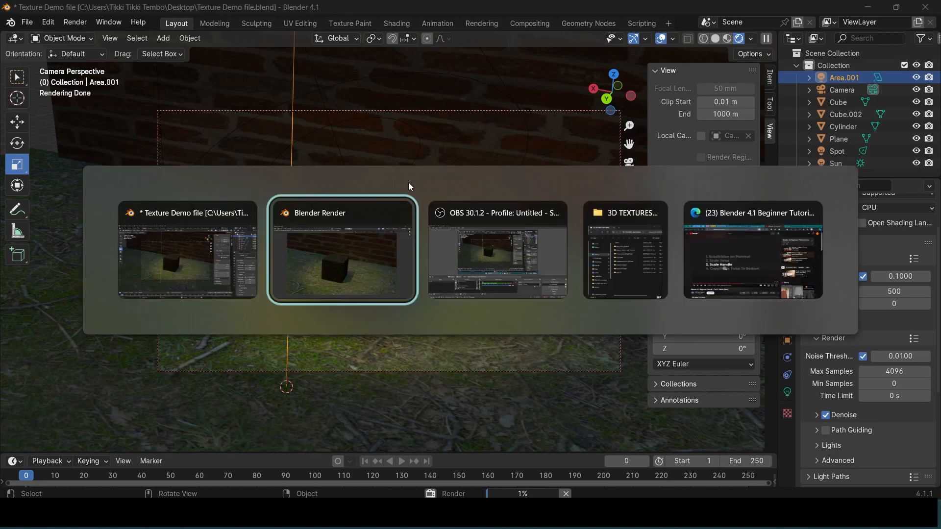
key("alt+Tab")
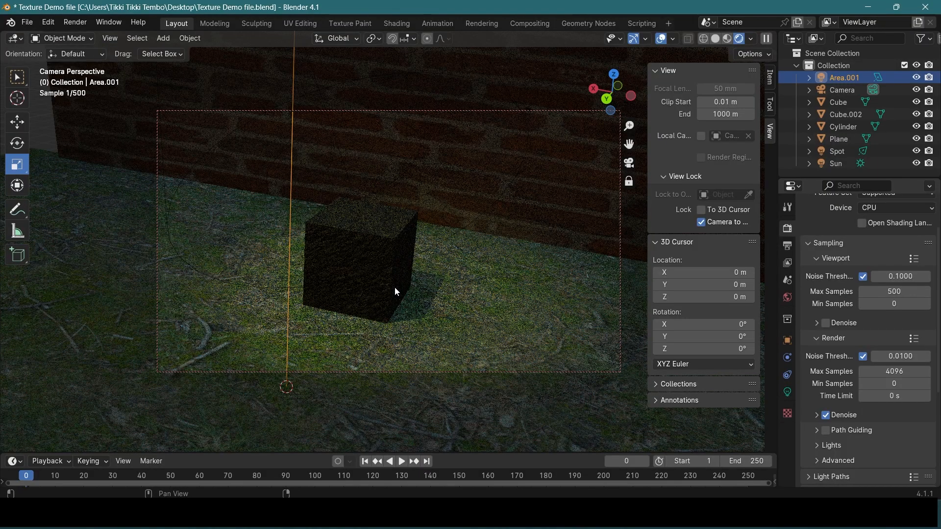
Set the max samples for the final Cycles render to 500
left_click(897, 372)
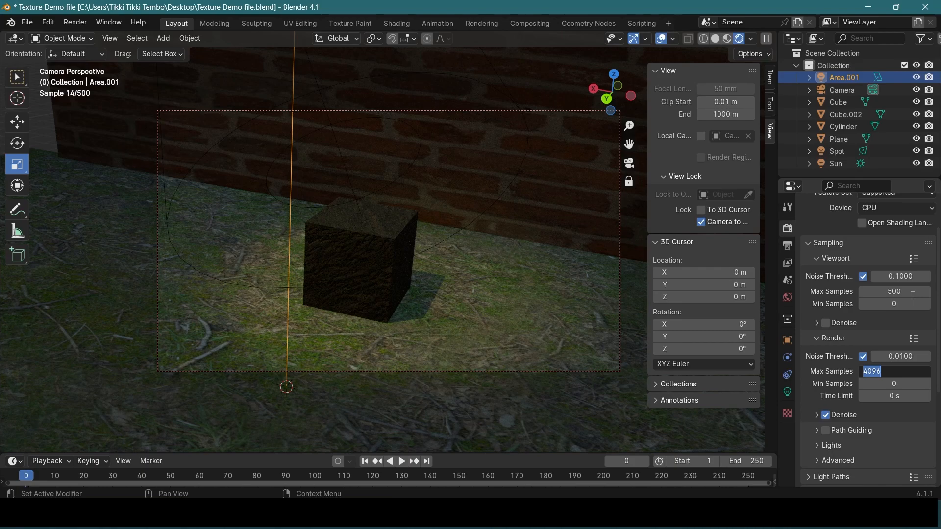
type("7")
key("BackSpace")
type("500")
key("Return")
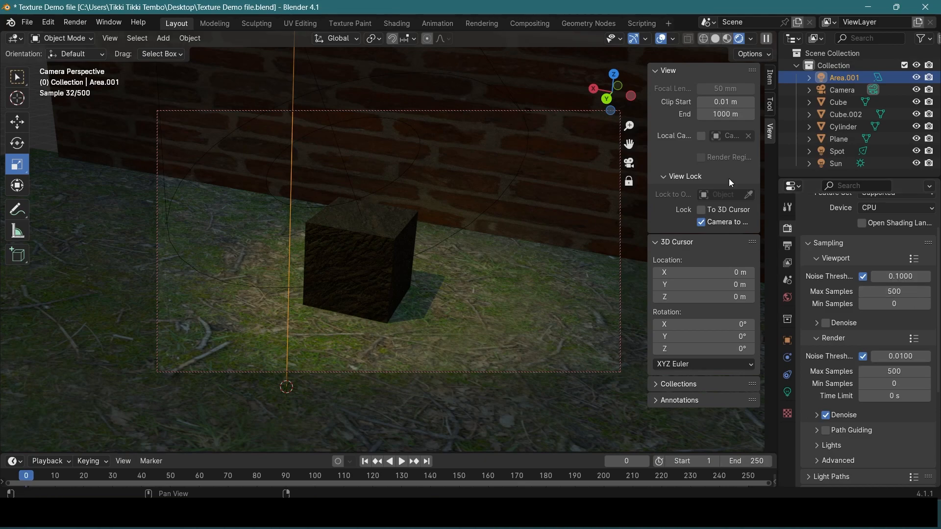
Render the cube scene as a still image with Cycles
left_click(75, 22)
left_click(123, 38)
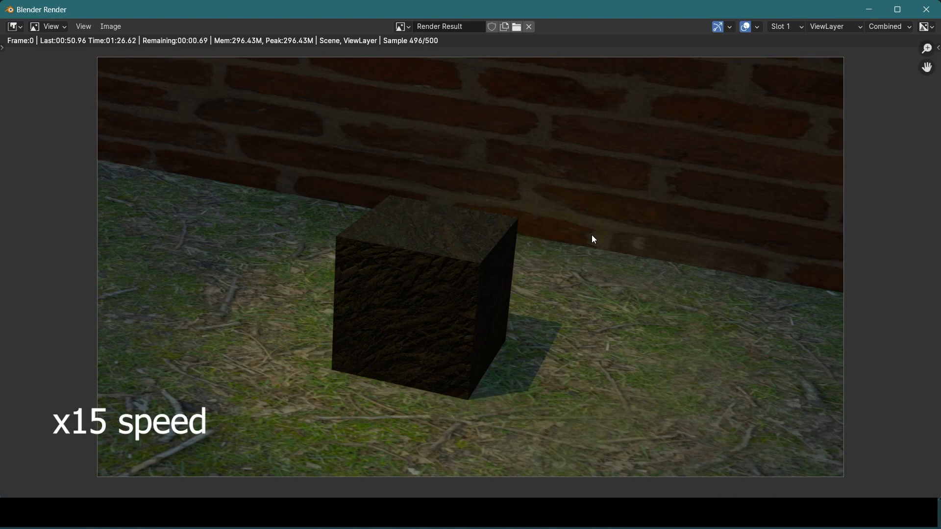
key("Escape")
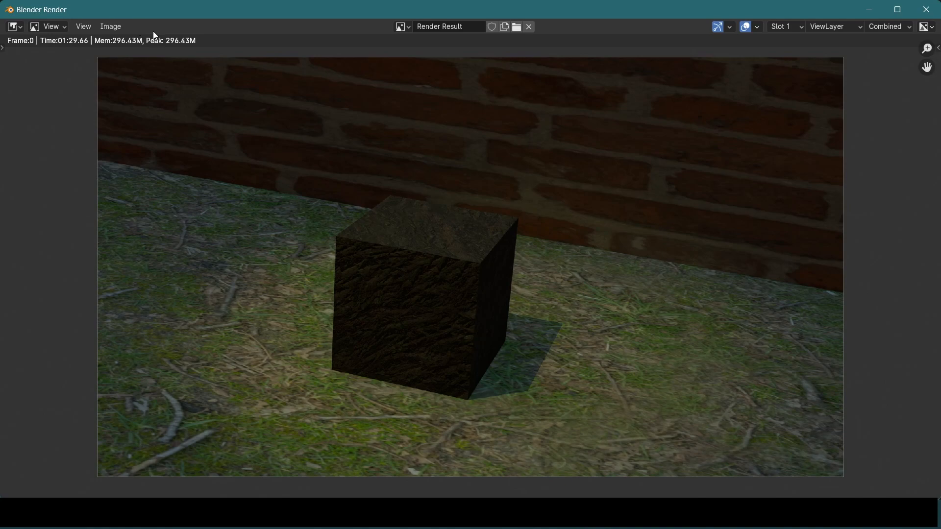
Save the rendered image as a PNG named cube in the Rendered Images folder and close the render window
left_click(121, 26)
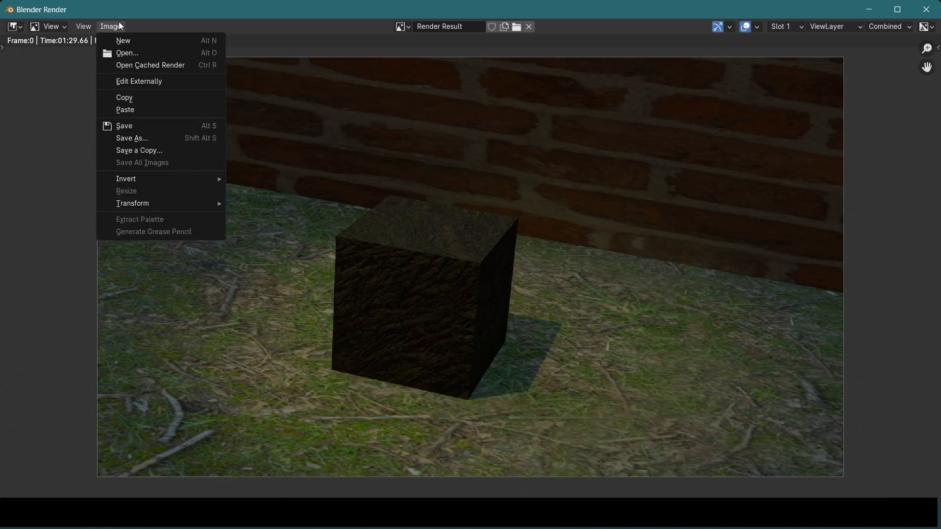
left_click(139, 128)
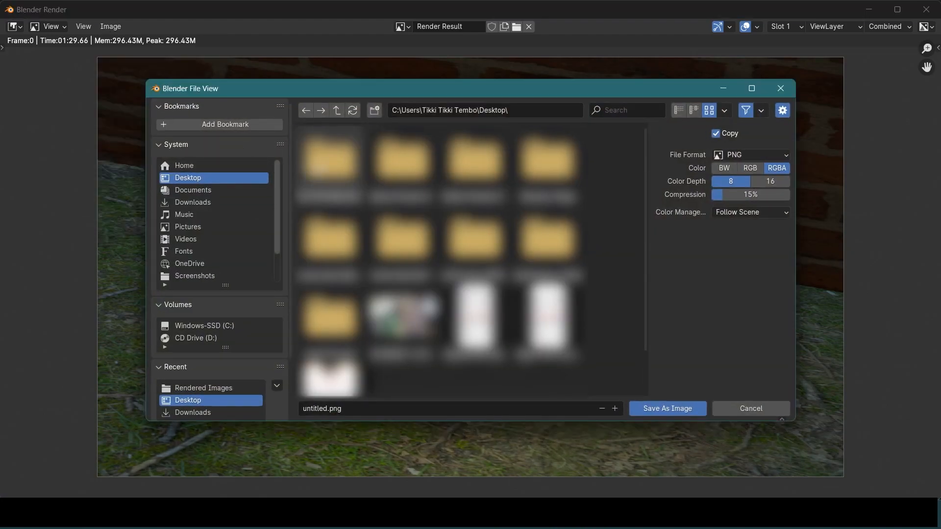
double_click(330, 159)
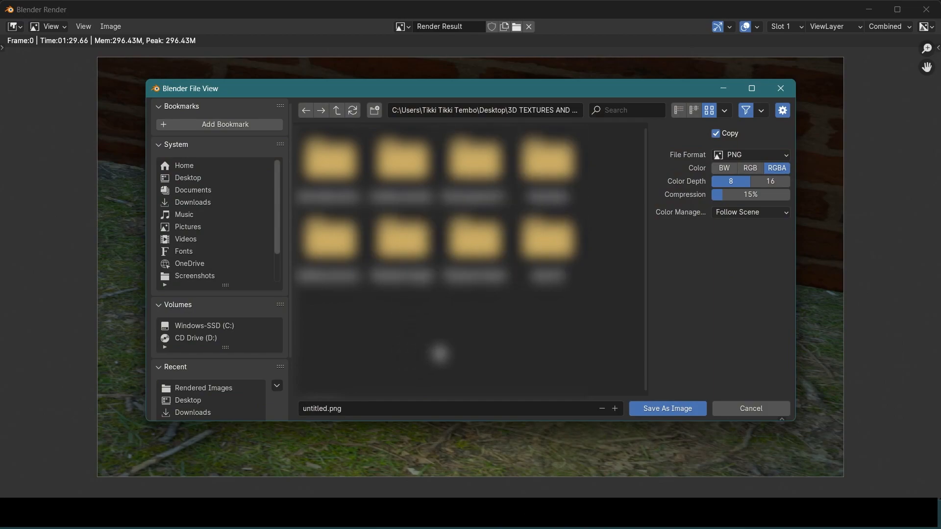
double_click(401, 243)
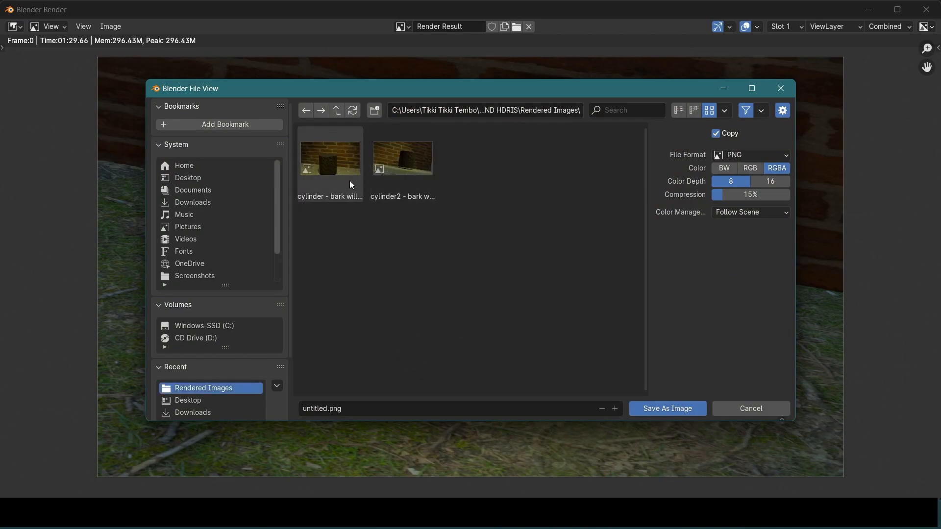
left_click(372, 407)
type("cube")
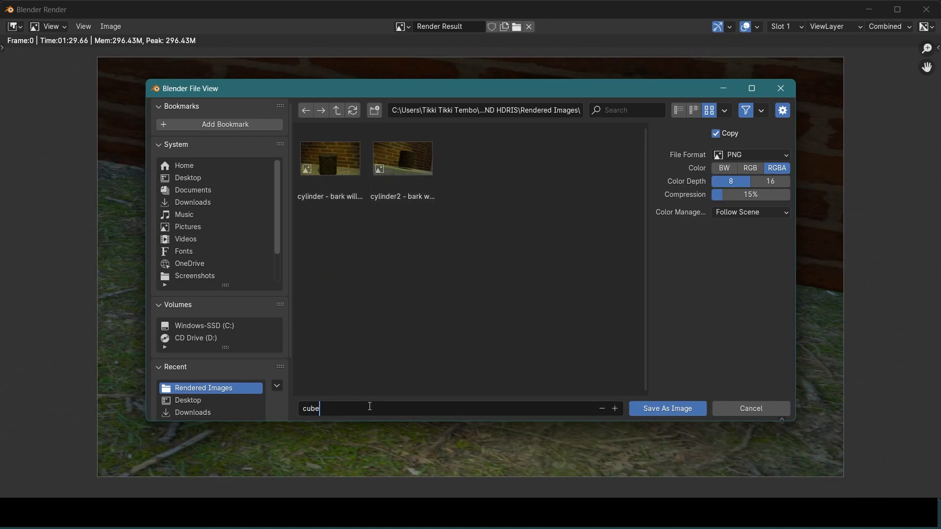
left_click(671, 414)
left_click(755, 213)
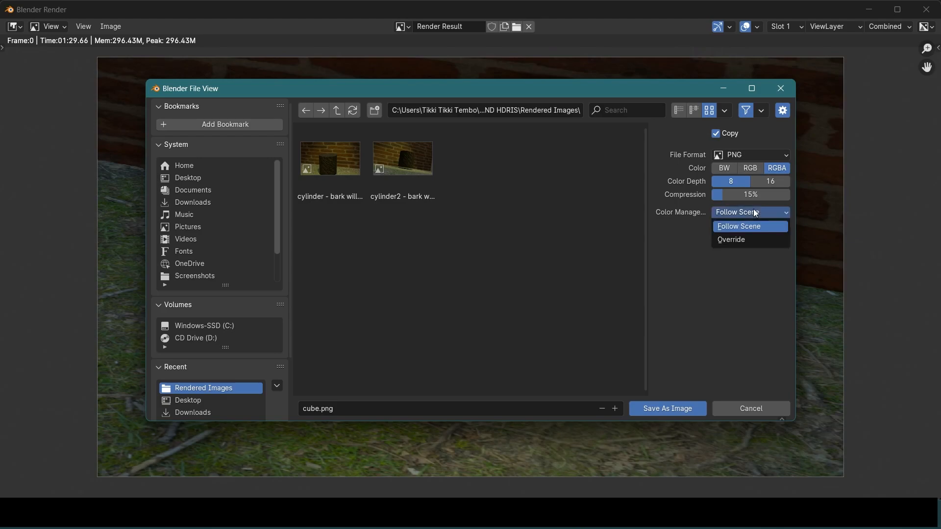
left_click(667, 407)
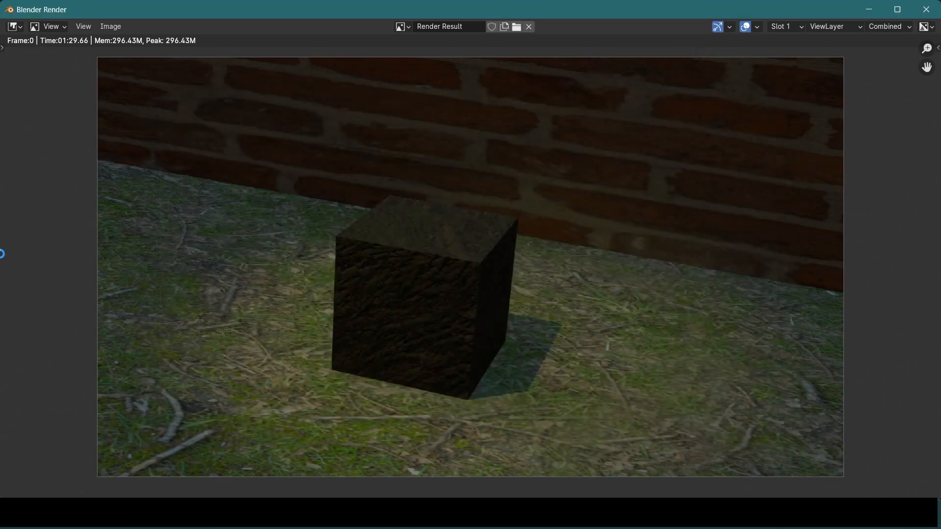
left_click(932, 6)
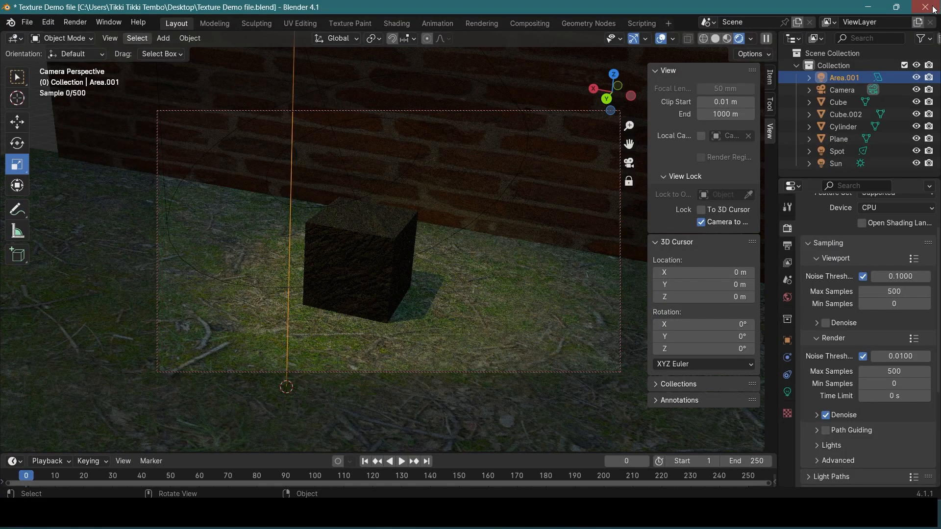
Swing the locked camera round to frame the cylinder against the brick wall, selecting the Cube object along the way
scroll(459, 244, "down", 3)
middle_click_drag(420, 251, 413, 158)
scroll(522, 236, "up", 3)
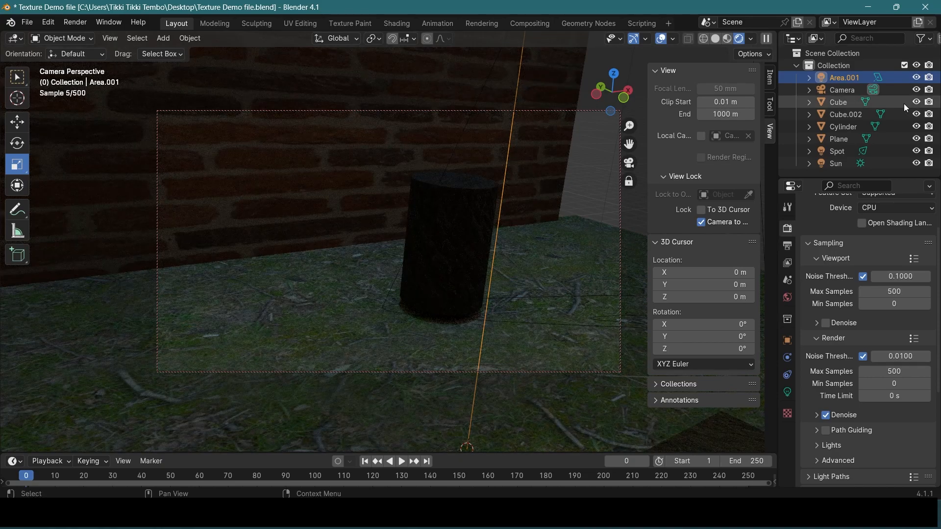
left_click(843, 102)
mouse_move(469, 254)
middle_mouse_down()
mouse_move(480, 263)
mouse_move(380, 204)
mouse_move(469, 246)
middle_mouse_up()
middle_click_drag(546, 234, 571, 222)
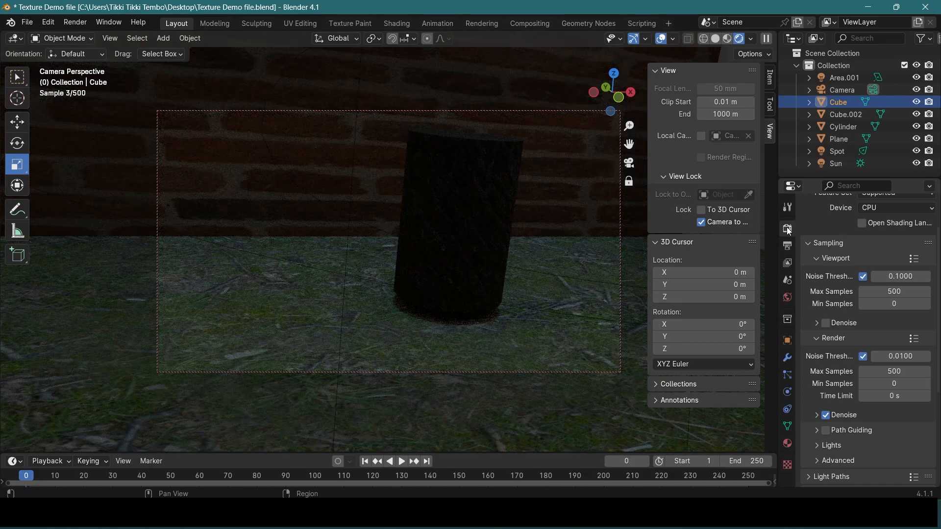
Change the scene's render engine back to EEVEE
scroll(802, 238, "up", 3)
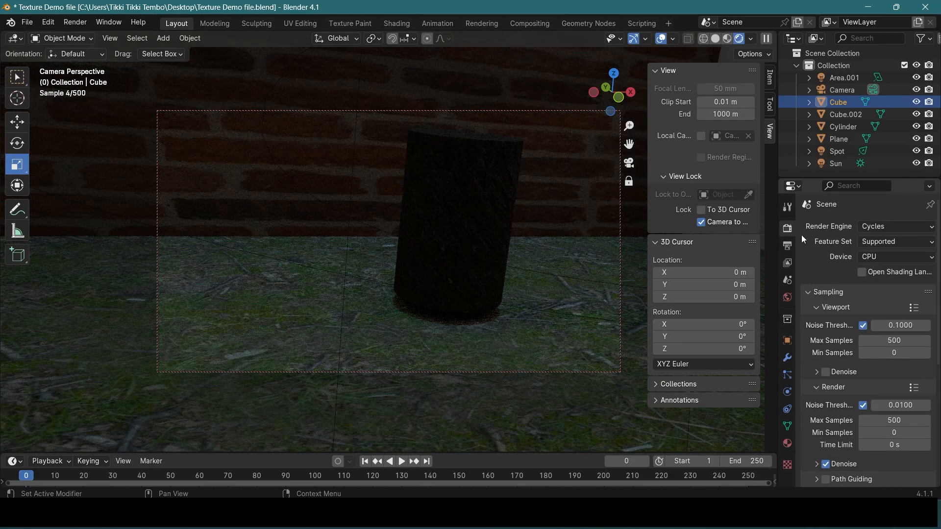
left_click(907, 228)
left_click(895, 239)
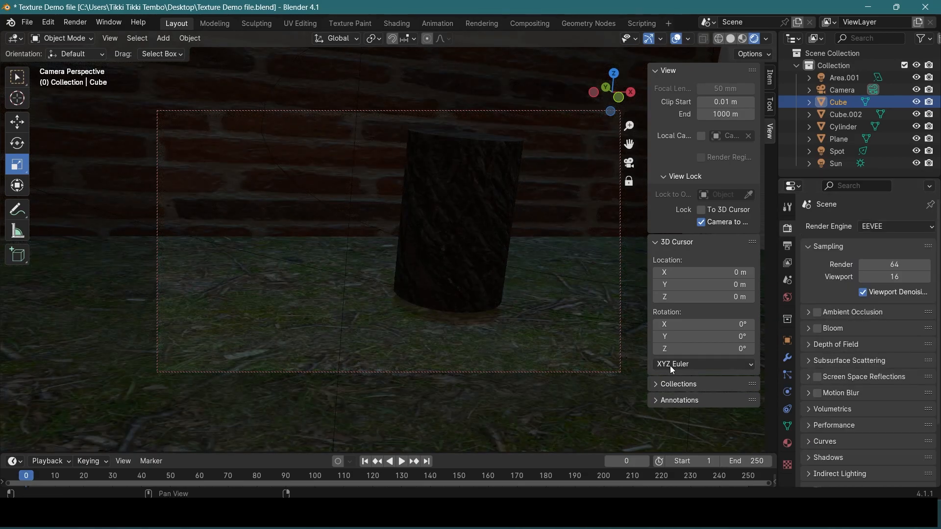
Unlock the camera from the view, leave the camera view, and delete the existing camera outside the room
middle_click_drag(530, 283, 417, 275)
left_click(701, 222)
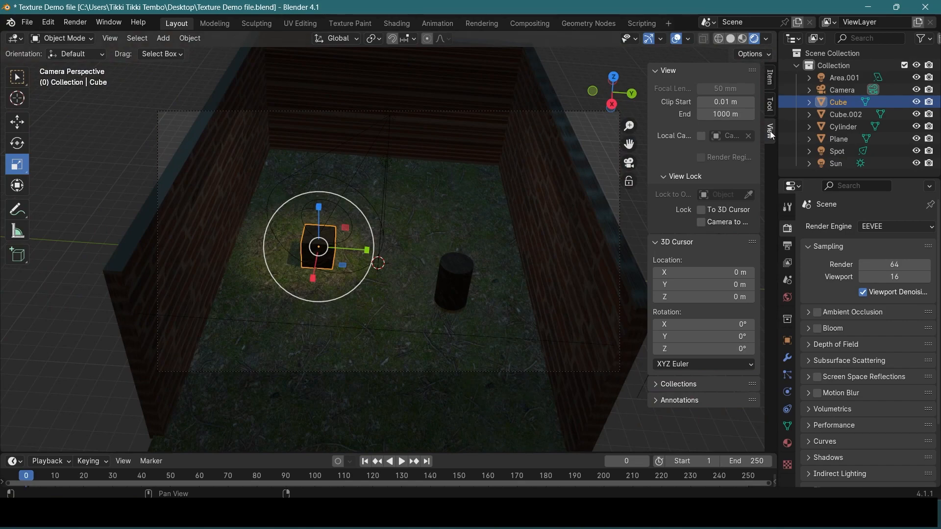
middle_click_drag(529, 178, 637, 175)
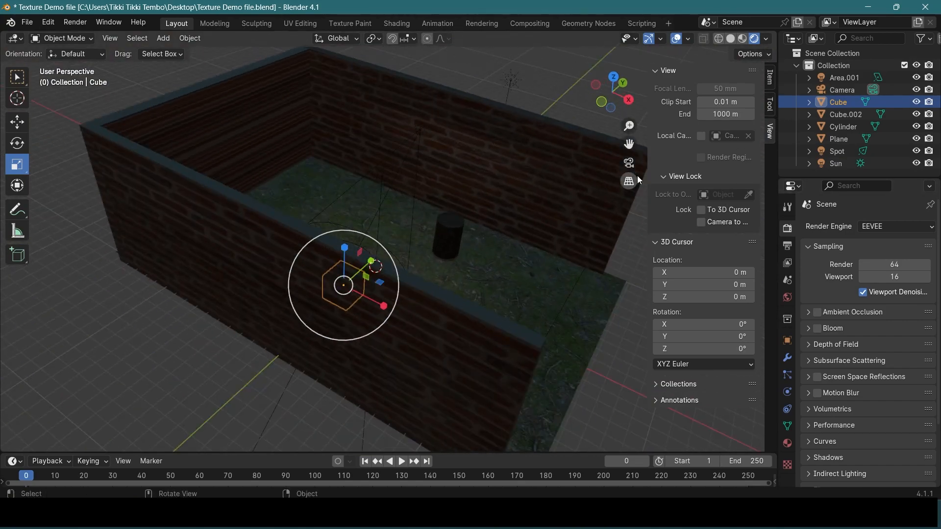
scroll(620, 166, "down", 6)
left_click(520, 218)
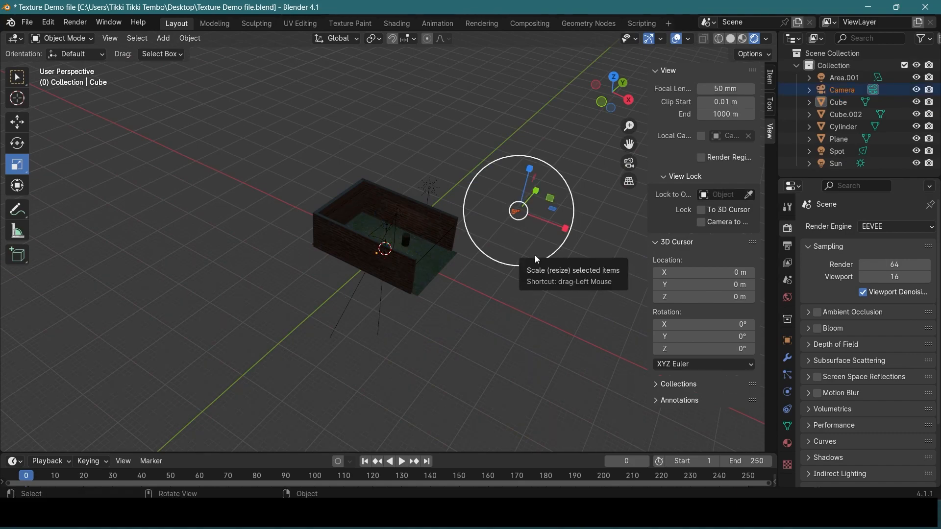
key("Delete")
Select the cylinder and lower it by about 0.18 m toward the ground
scroll(533, 255, "up", 6)
middle_click_drag(513, 256, 484, 233)
left_click(511, 239)
key("shift+space")
key("g")
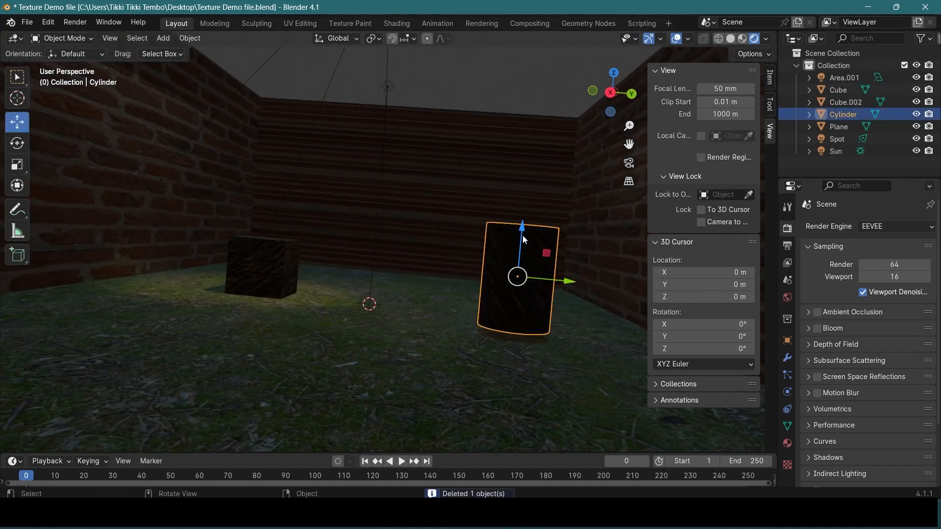
left_click_drag(522, 235, 517, 240)
Add a new camera to the scene and move it about 16 m along the X axis
scroll(526, 251, "down", 8)
middle_click_drag(524, 248, 541, 281)
scroll(507, 259, "up", 1)
middle_click_drag(504, 254, 480, 286)
key("shift+a")
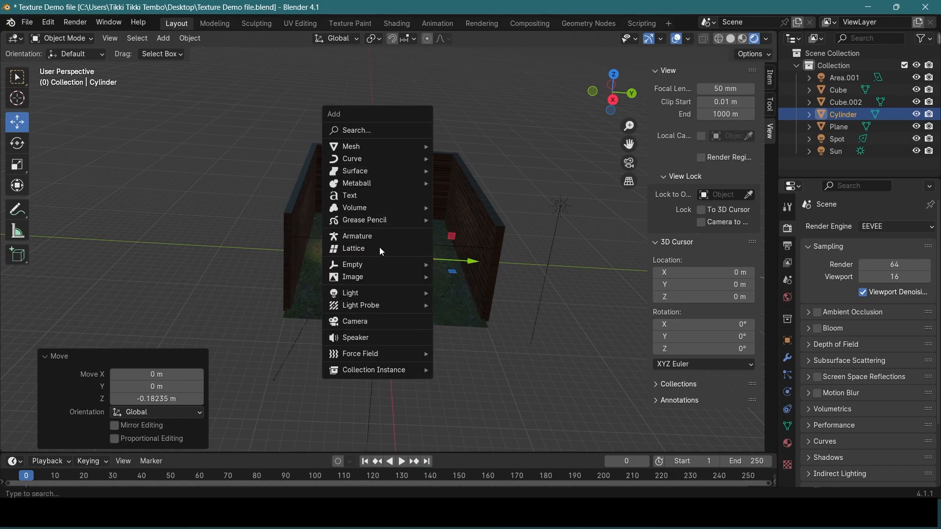
left_click(388, 327)
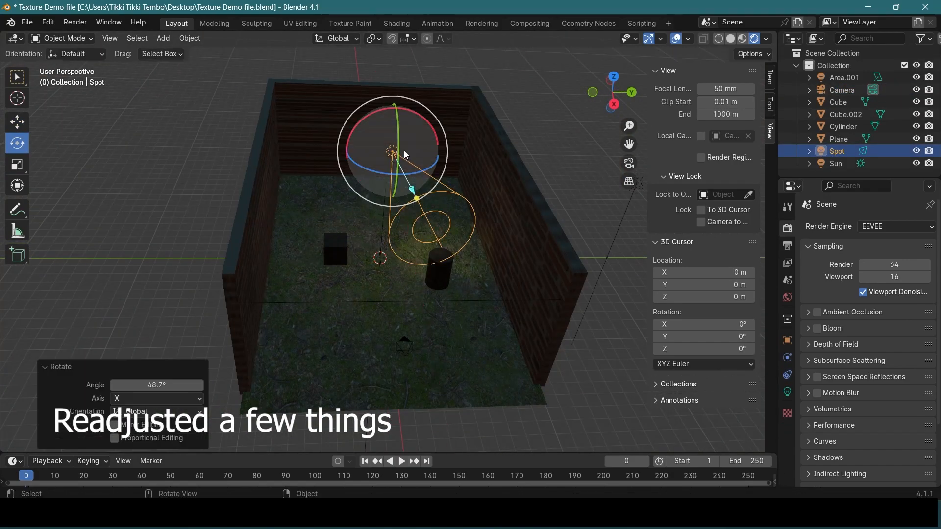
left_click_drag(404, 151, 430, 111)
Select the new camera, look through it, lock it to the view, and frame both the cube and the cylinder
left_click(838, 139)
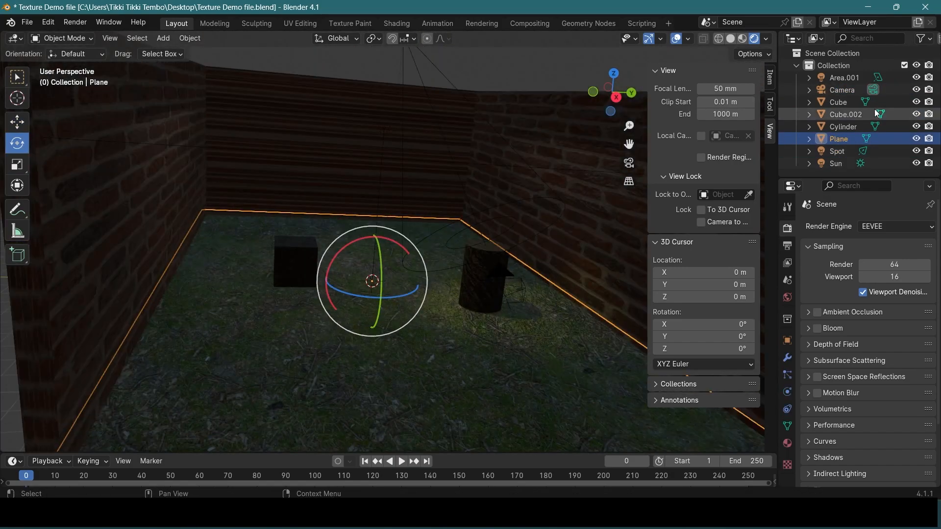
left_click(845, 90)
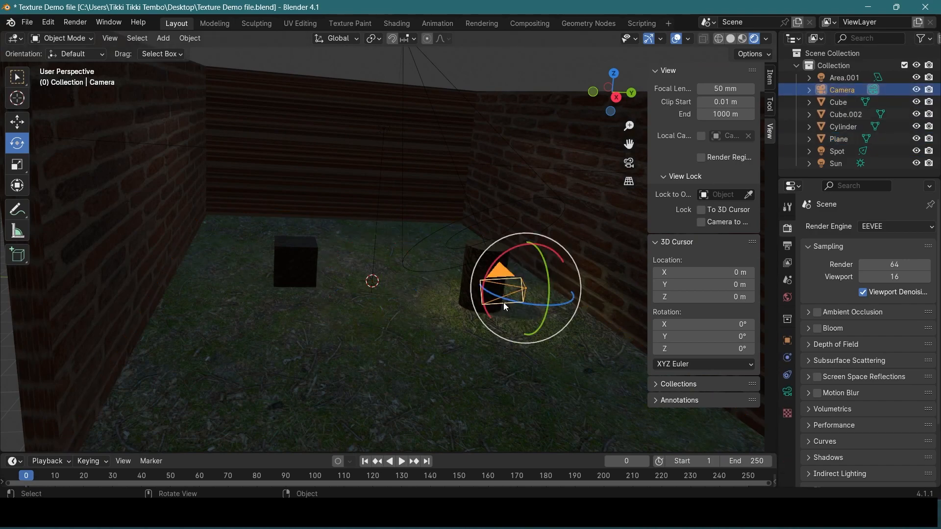
middle_click_drag(499, 333, 487, 340)
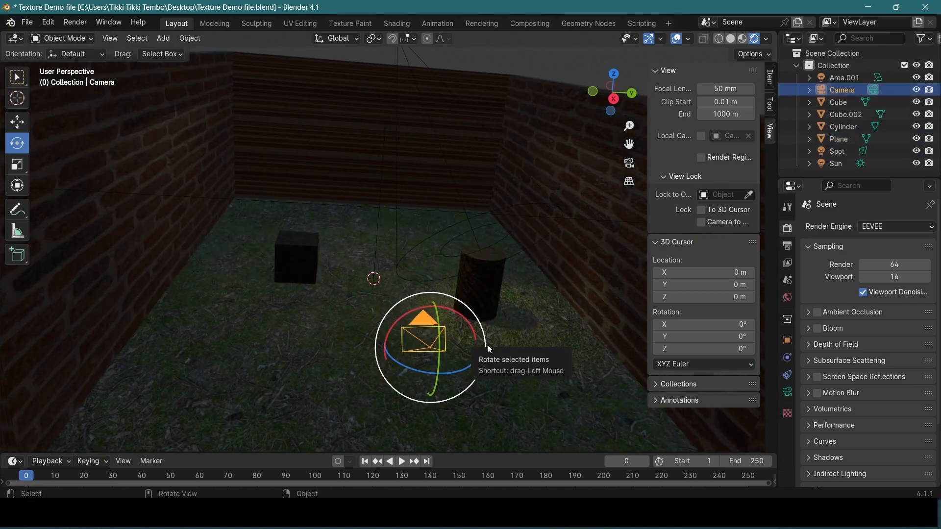
key("KP_0")
mouse_move(471, 273)
middle_mouse_down()
mouse_move(471, 260)
mouse_move(463, 270)
middle_mouse_up()
key("KP_0")
left_click(700, 222)
middle_click_drag(533, 198, 512, 192)
scroll(510, 187, "down", 3)
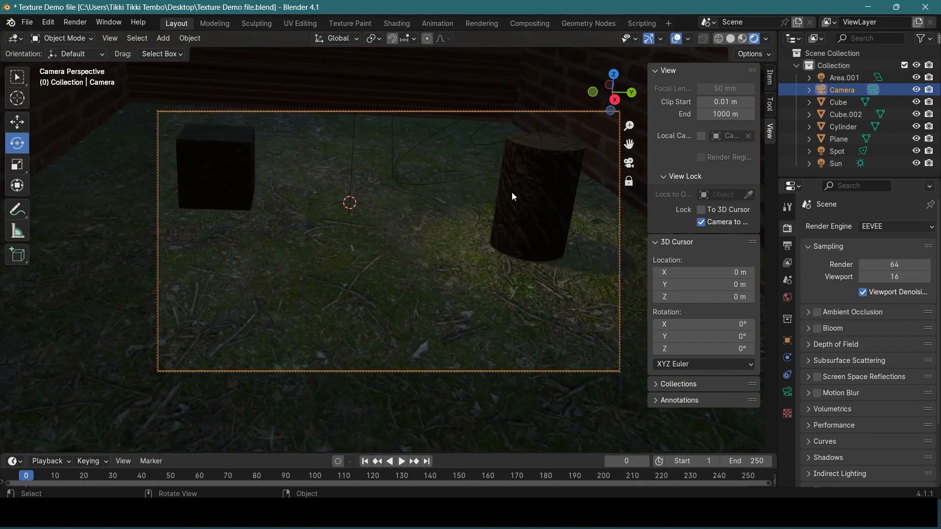
scroll(512, 192, "down", 5)
scroll(512, 196, "up", 5)
Unlock the camera from the view and leave the camera view so the camera and the whole room can be seen
left_click(701, 223)
scroll(442, 231, "down", 6)
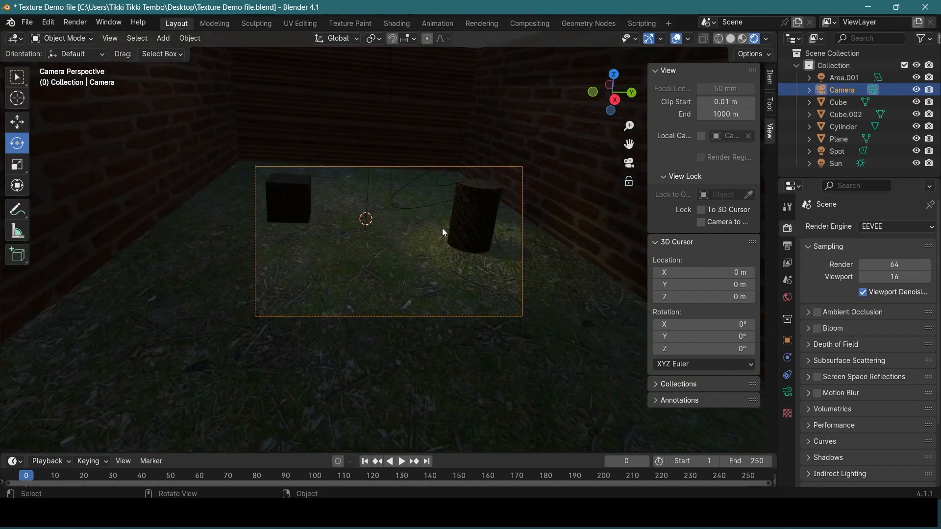
scroll(447, 216, "up", 2)
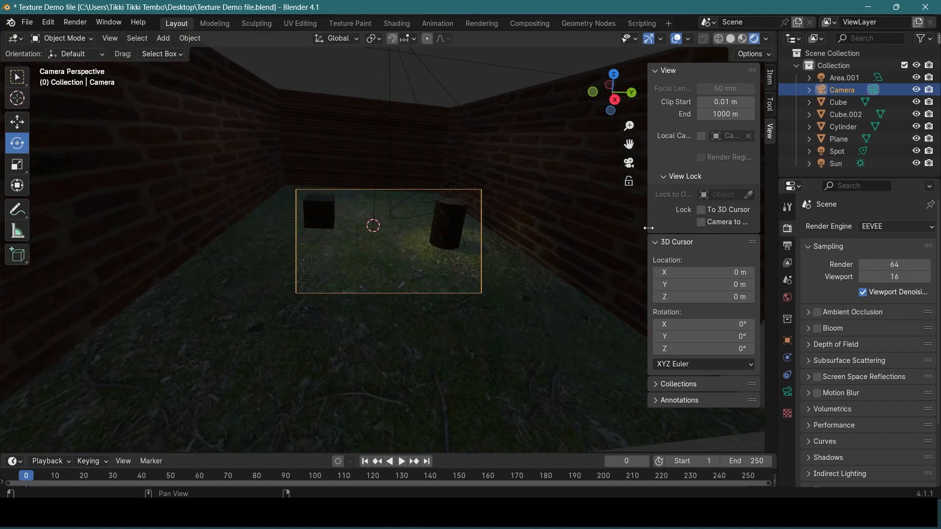
scroll(410, 241, "up", 1)
middle_click_drag(411, 241, 442, 260)
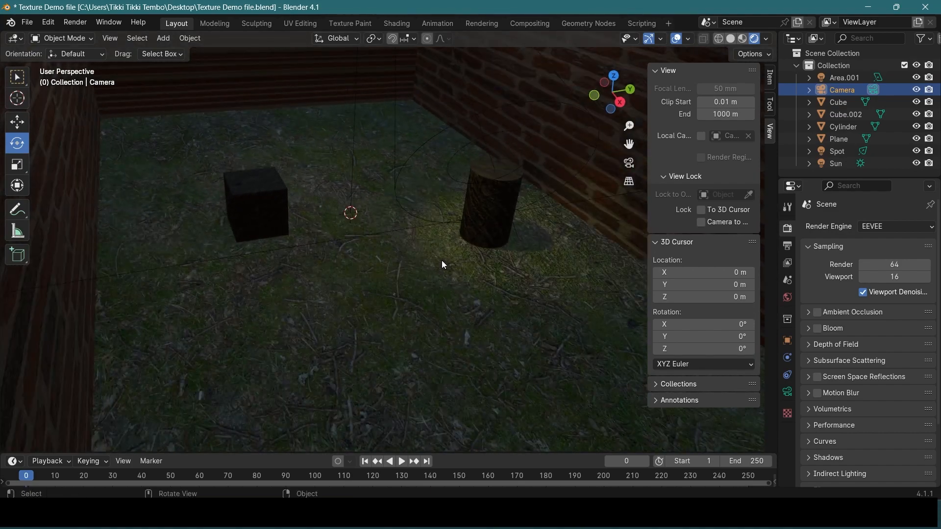
scroll(442, 261, "down", 5)
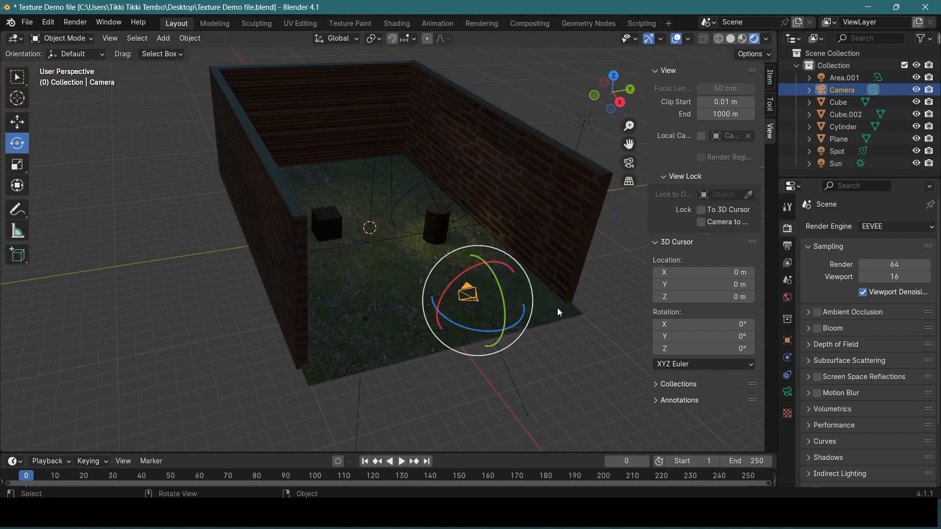
middle_click_drag(558, 308, 441, 307)
Move the camera along the X axis further into the room, toward the cube and cylinder
left_click(18, 122)
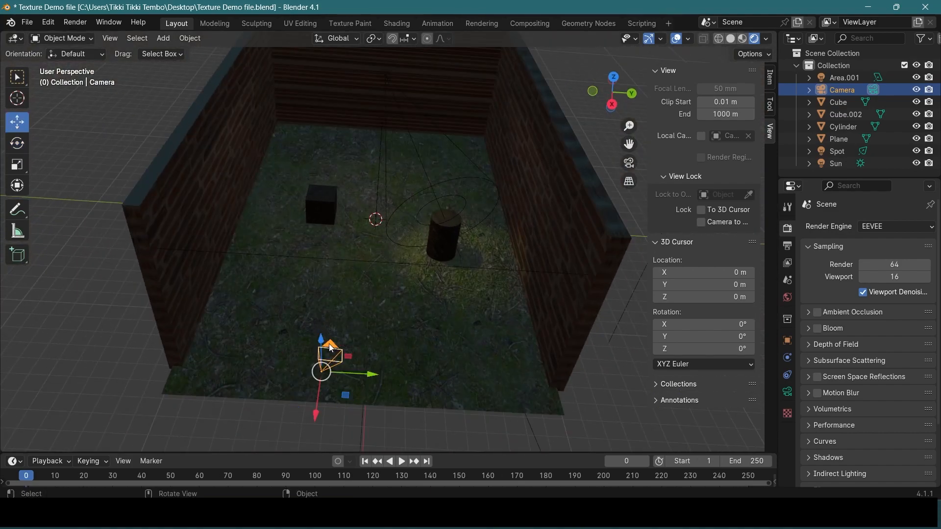
left_click_drag(316, 419, 343, 301)
middle_click_drag(343, 300, 254, 294)
scroll(254, 294, "up", 3)
left_click_drag(135, 127, 149, 189)
middle_click_drag(304, 274, 421, 294)
left_click_drag(441, 399, 457, 426)
Look through the camera locked to the view, with the cylinder framed, and set the render engine to Cycles
left_click(17, 143)
left_click(701, 222)
left_click(484, 291)
key("KP_0")
scroll(469, 230, "down", 3)
left_click(902, 227)
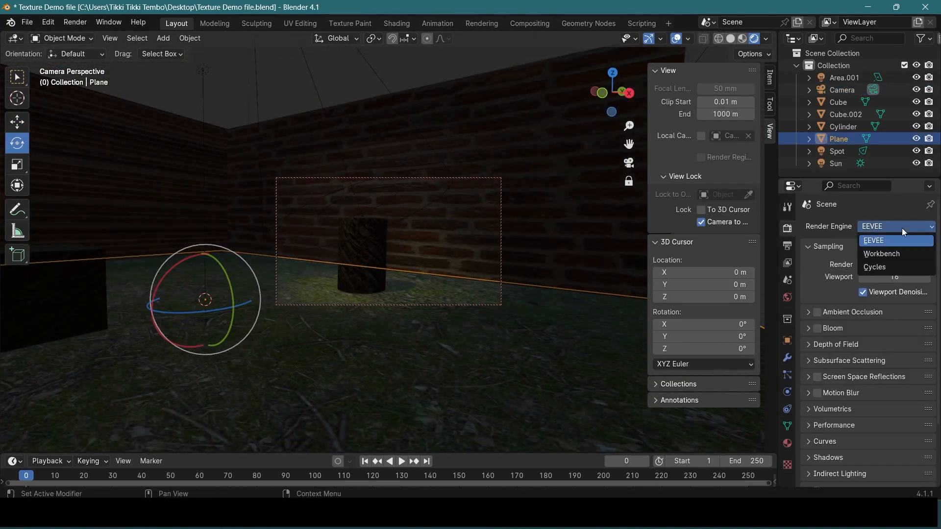
left_click(889, 266)
Give the spot light an orange-yellow colour with hue 0.107 and saturation 0.978, and a power of 1234.7 W
left_click(845, 149)
left_click(787, 393)
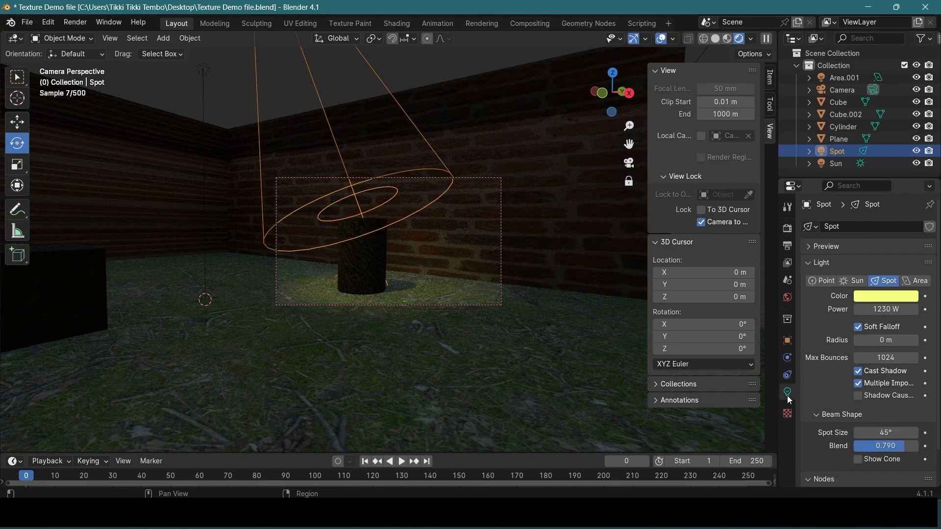
left_click(879, 297)
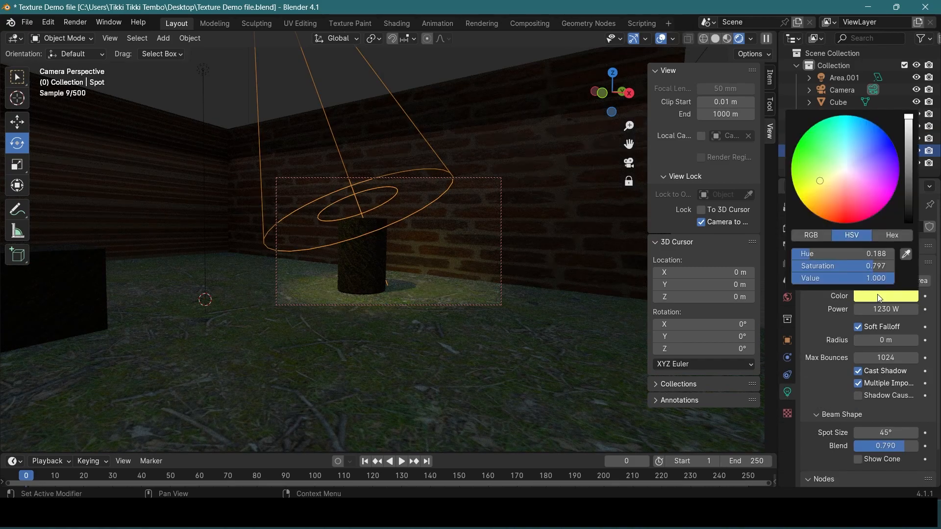
left_click_drag(815, 172, 812, 200)
left_click_drag(875, 308, 882, 308)
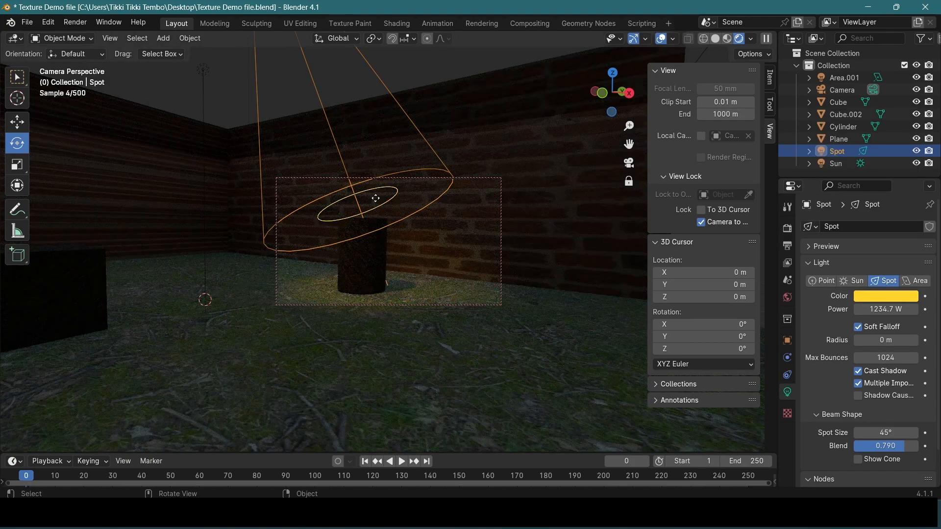
Sharpen the spot light's edge to a blend of 0.157 and lighten its colour to a softer yellow
left_click_drag(398, 206, 408, 212)
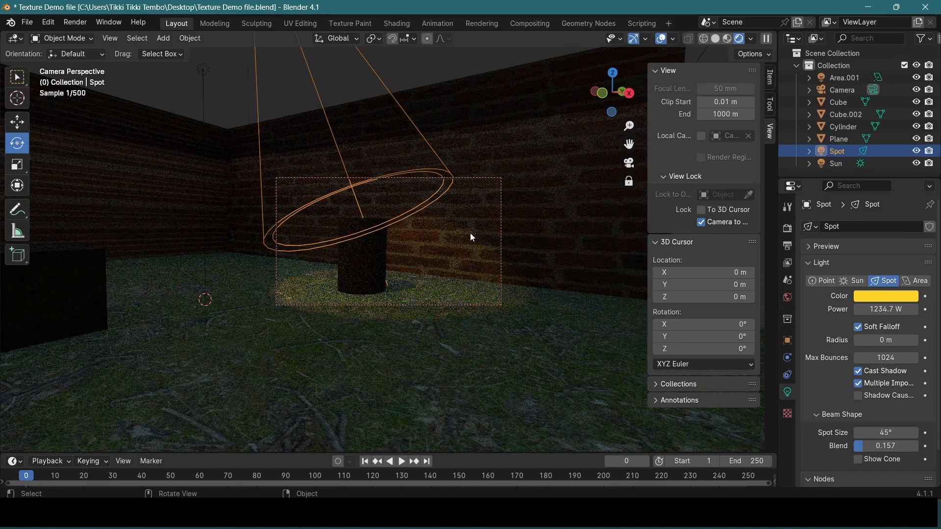
left_click(863, 296)
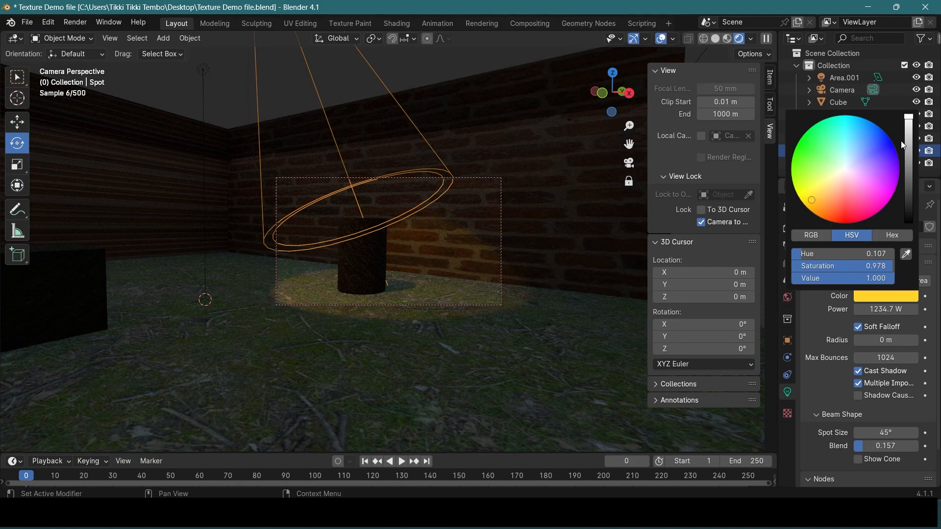
left_click_drag(811, 200, 825, 187)
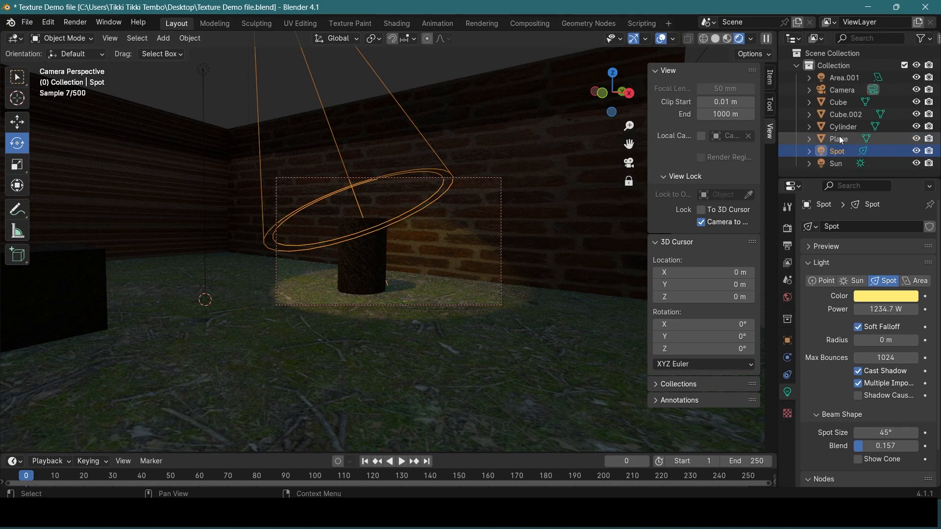
Select the camera and reframe the shot so the cylinder and its full pool of light sit inside the frame
left_click(837, 90)
mouse_move(441, 273)
middle_mouse_down()
mouse_move(415, 292)
mouse_move(426, 266)
middle_mouse_up()
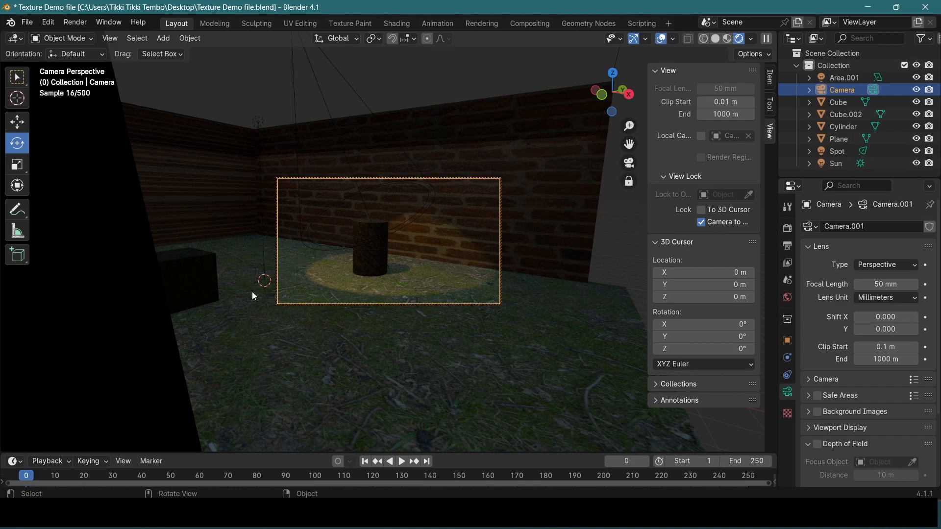
left_click(842, 116)
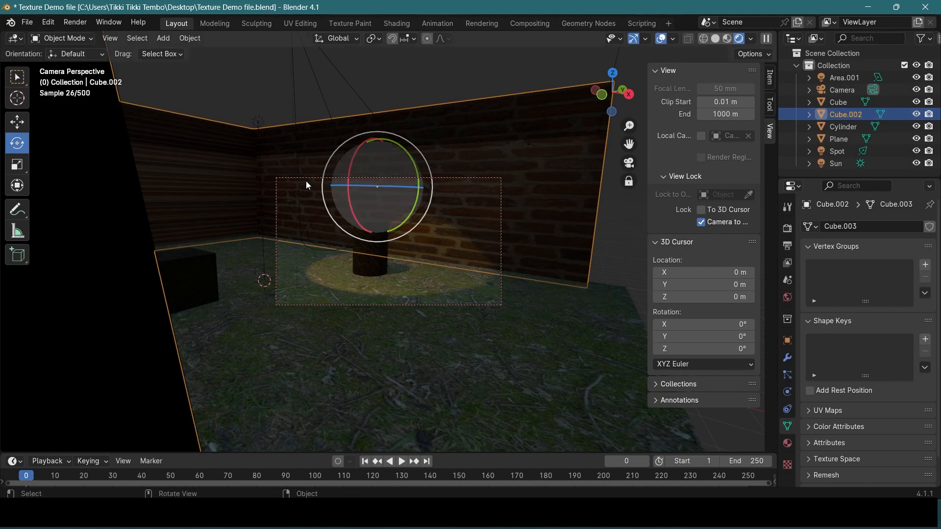
left_click(842, 90)
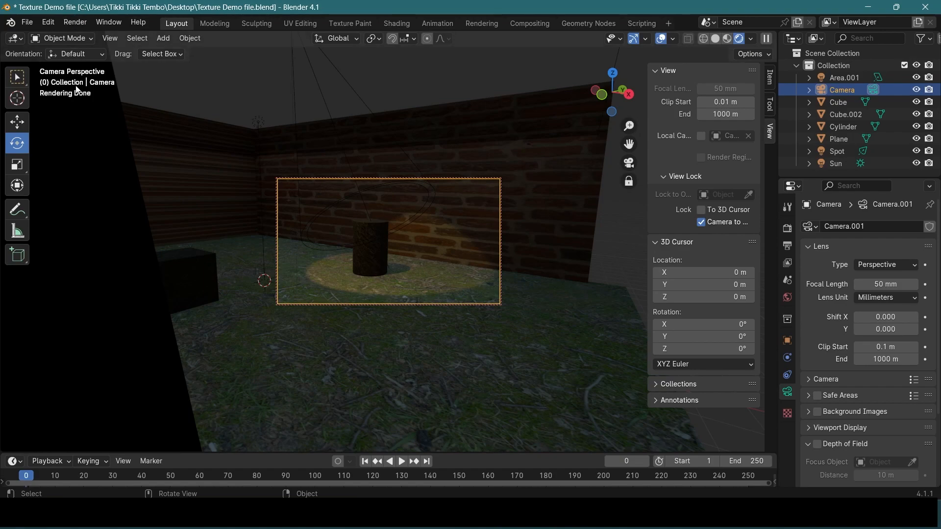
Render the cylinder shot as a still image in Cycles and stop the render early
left_click(76, 24)
left_click(94, 34)
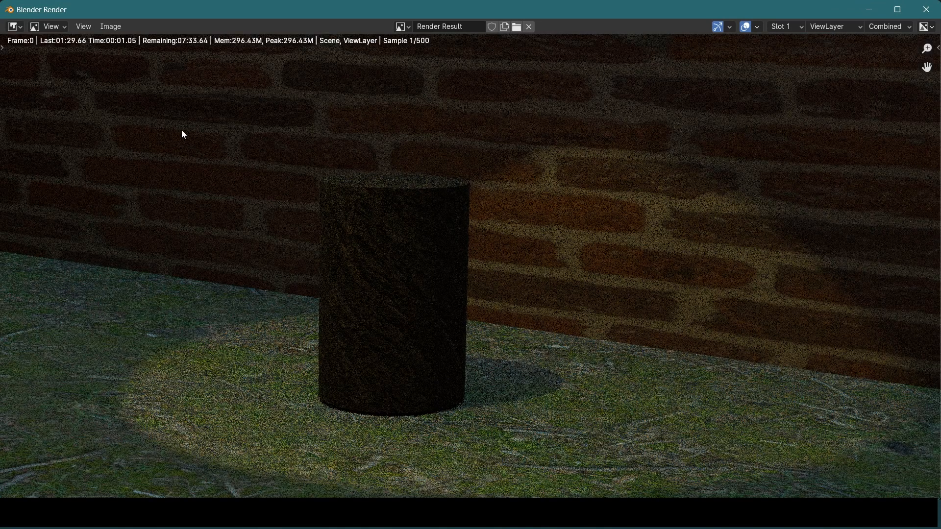
left_click(111, 27)
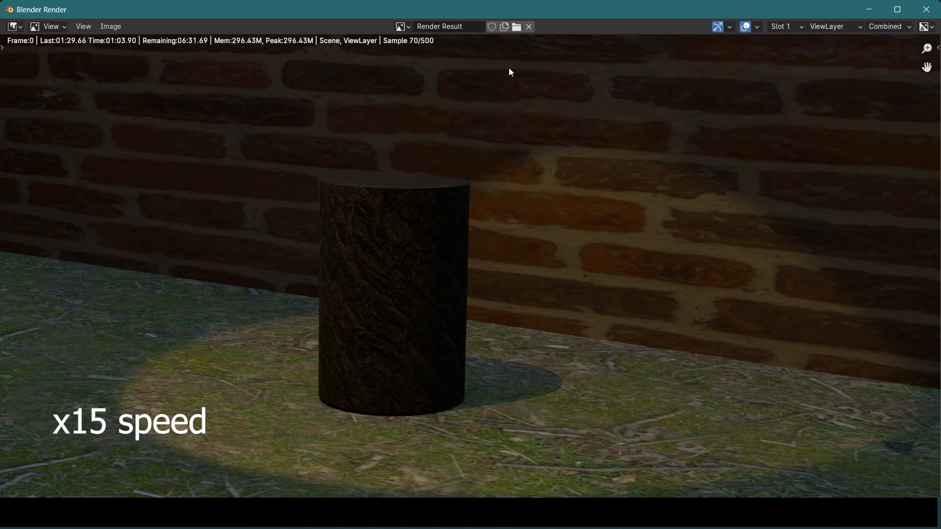
key("Escape")
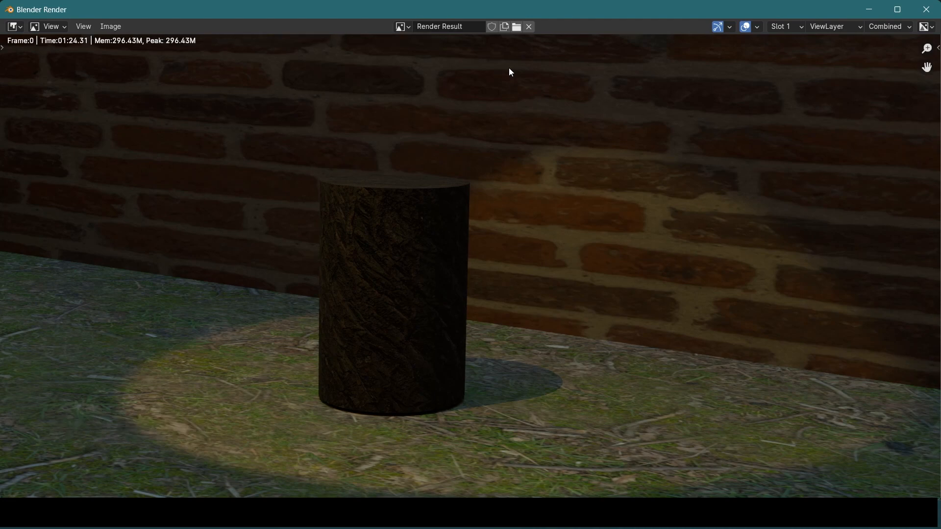
Save the rendered image as cylinder.png in the Rendered Images folder and close the render window
left_click(111, 27)
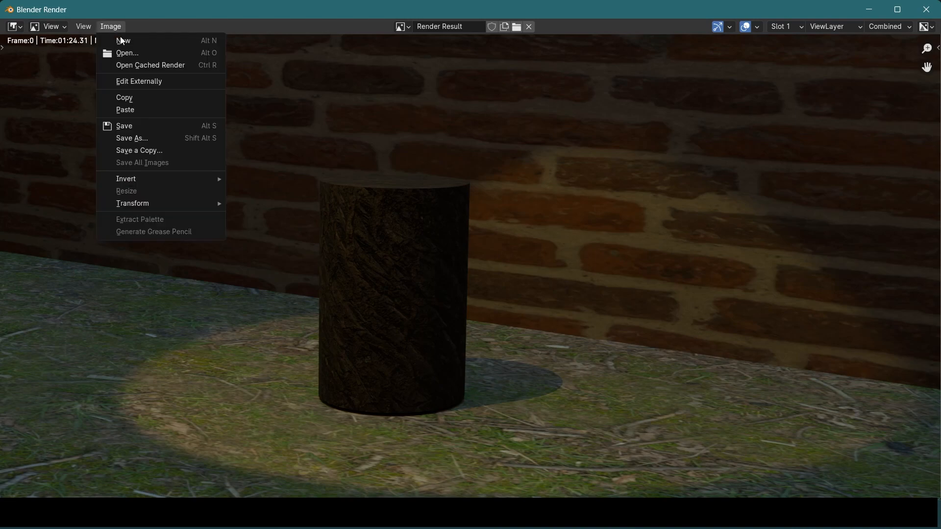
left_click(144, 126)
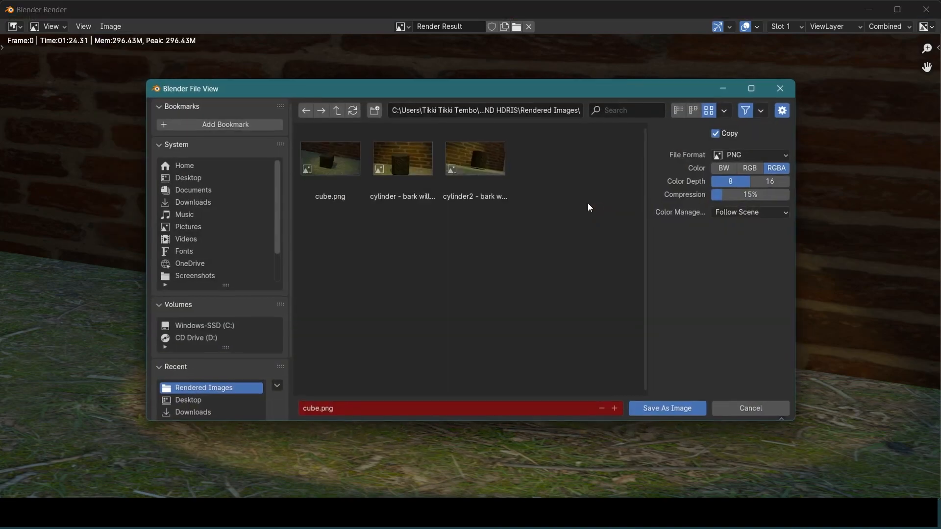
left_click(367, 410)
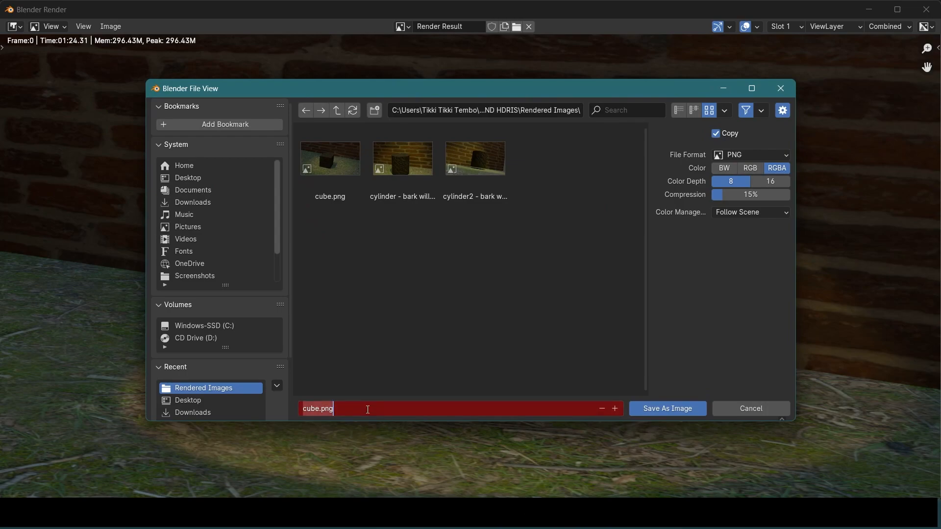
type("cylinger")
key("BackSpace")
key("BackSpace")
key("BackSpace")
type("der")
key("Return")
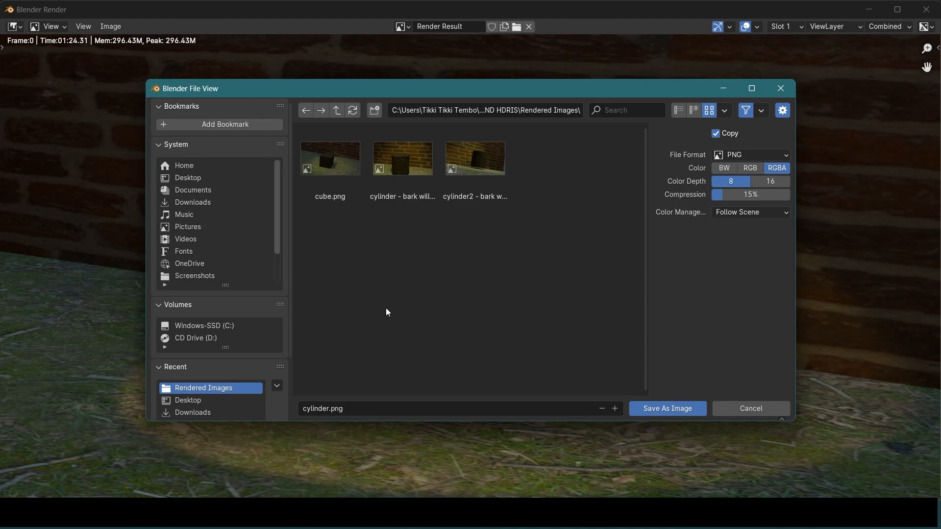
left_click(686, 410)
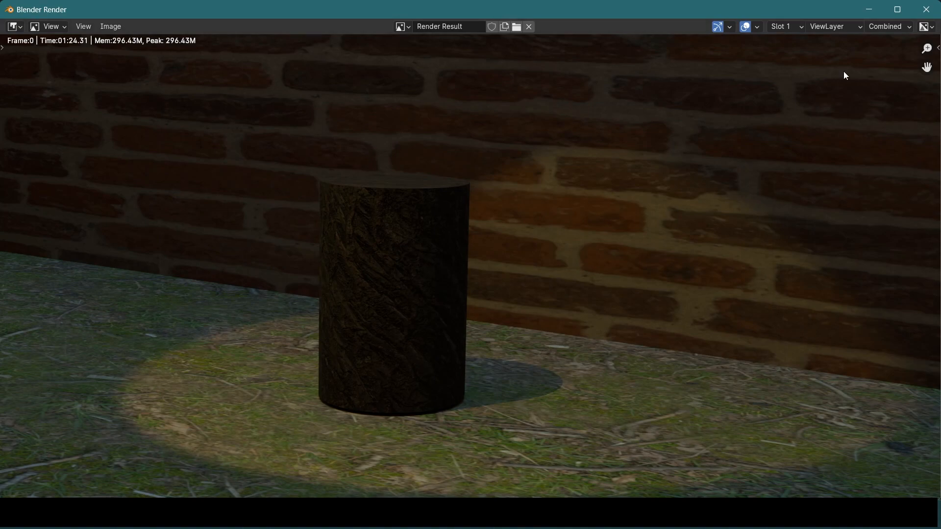
left_click(925, 10)
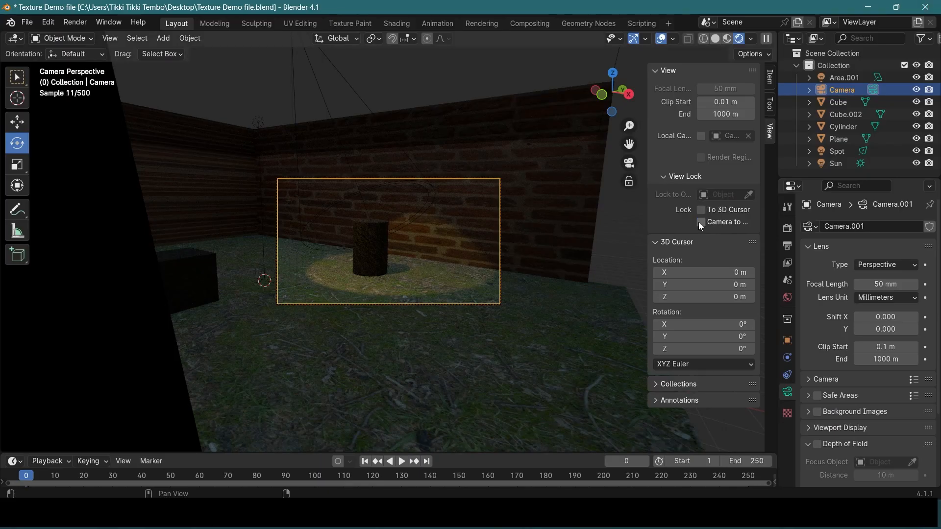
Unlock the camera from the view, leave the camera view, and switch the render engine back to EEVEE
scroll(545, 245, "down", 2)
middle_click_drag(545, 245, 485, 263)
scroll(516, 240, "up", 4)
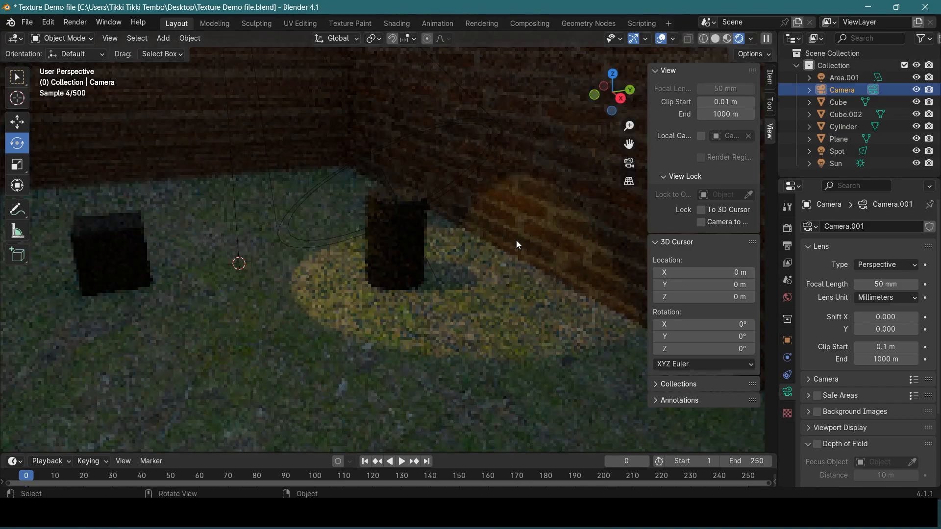
left_click(786, 228)
left_click(896, 226)
left_click(896, 238)
middle_click_drag(554, 274, 475, 267)
Select the brick walls and set the Normal Map strength of the Wall material to 2.7 in the shader nodes
left_click(523, 205)
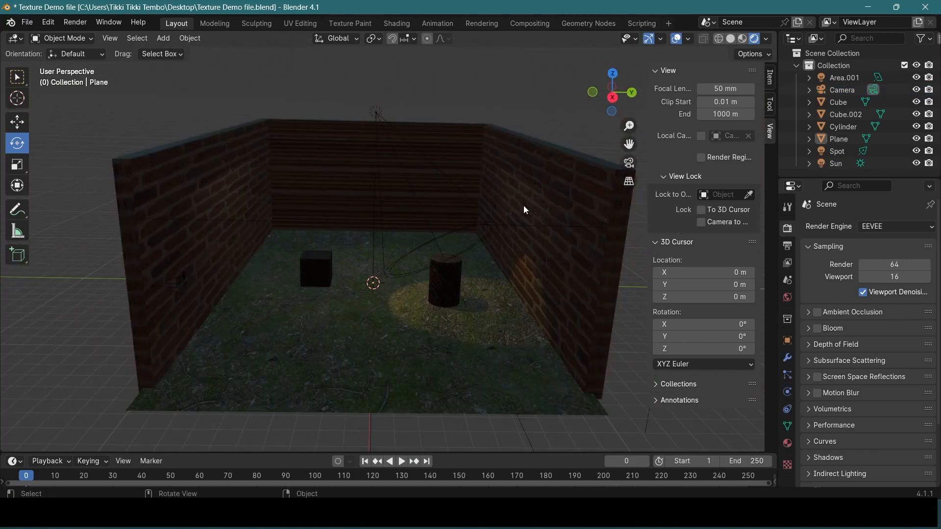
left_click(534, 212)
middle_click_drag(533, 213, 553, 224)
middle_click_drag(581, 278, 525, 215)
scroll(417, 305, "up", 4)
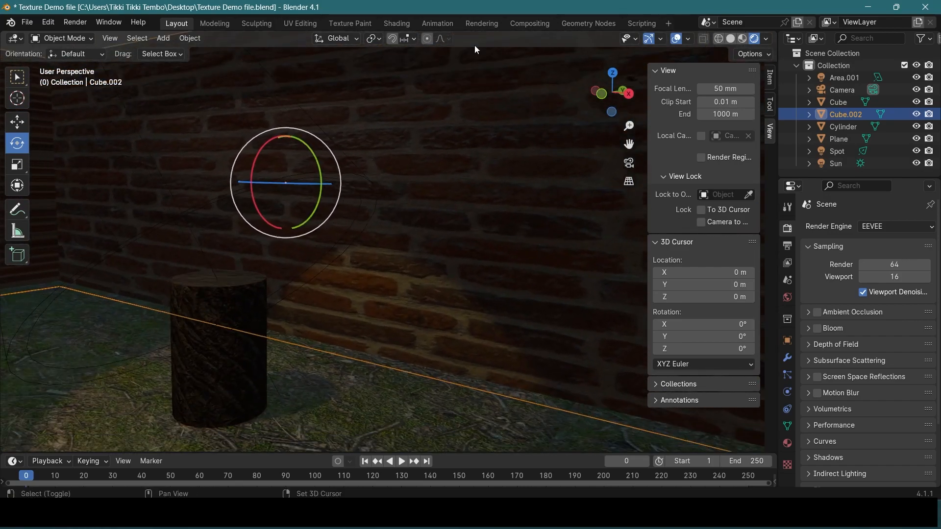
left_click(396, 23)
mouse_move(410, 254)
middle_mouse_down()
mouse_move(447, 219)
mouse_move(601, 179)
mouse_move(299, 174)
mouse_move(386, 178)
mouse_move(398, 162)
mouse_move(453, 191)
mouse_move(442, 225)
mouse_move(437, 345)
middle_mouse_up()
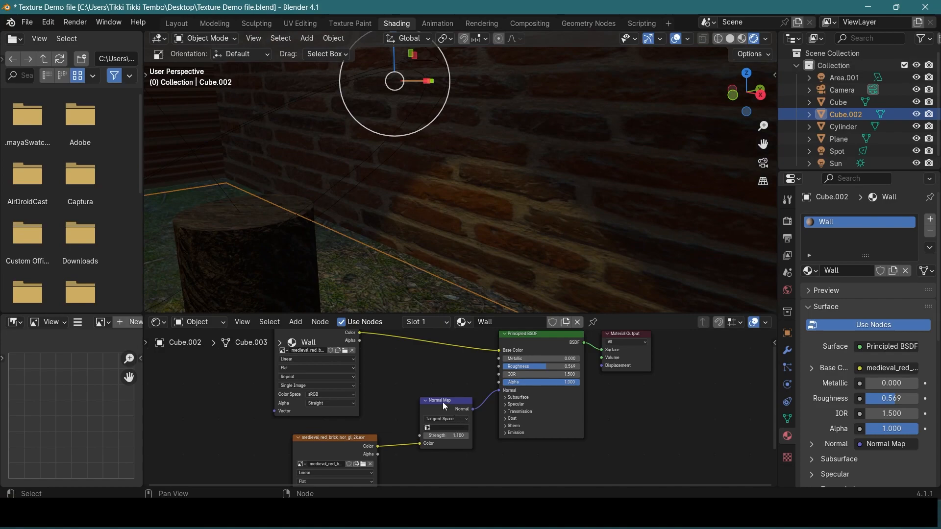
scroll(445, 404, "up", 5)
middle_click_drag(331, 403, 340, 360)
left_click_drag(456, 433, 489, 433)
middle_click_drag(442, 269, 437, 264)
scroll(454, 267, "up", 6)
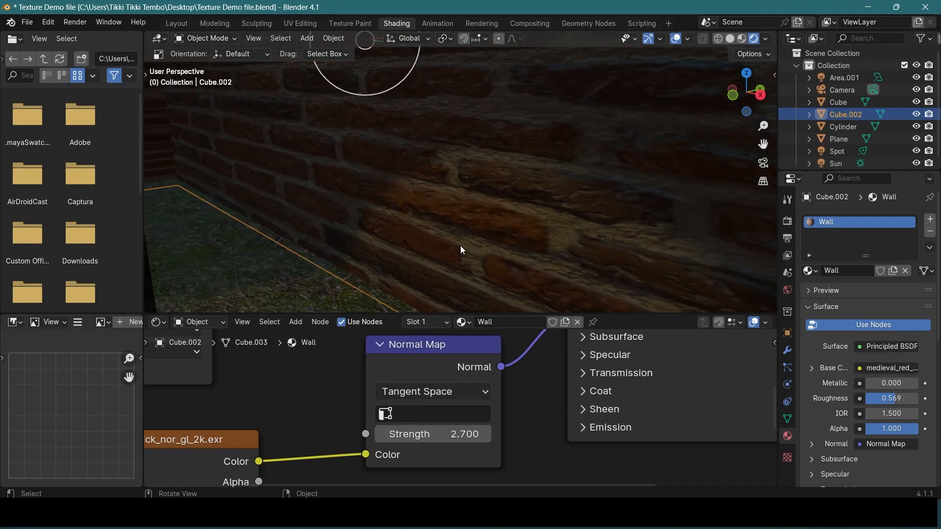
Select the ground plane and set the Normal Map strength of the floor material to 10
scroll(535, 194, "down", 6)
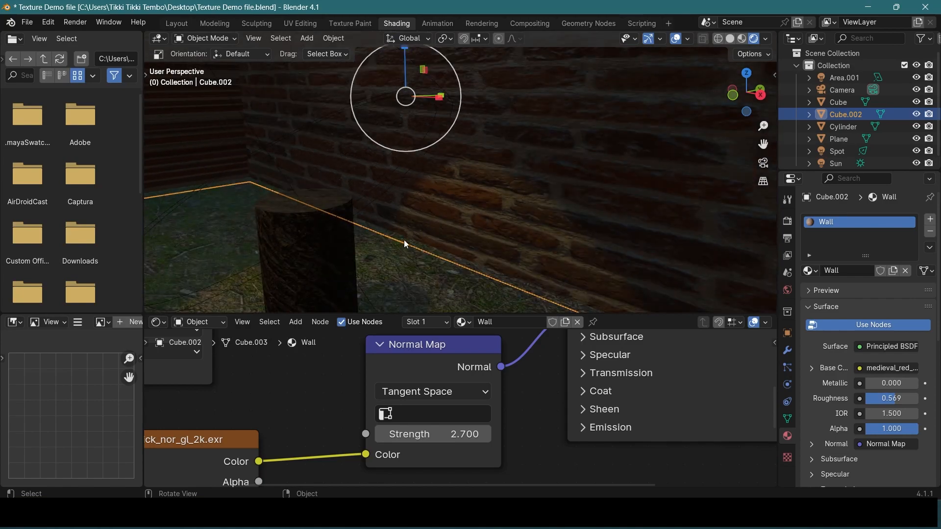
left_click(402, 292)
middle_click_drag(402, 292, 416, 289)
mouse_move(471, 437)
left_mouse_down()
mouse_move(494, 438)
mouse_move(431, 438)
mouse_move(499, 438)
left_mouse_up()
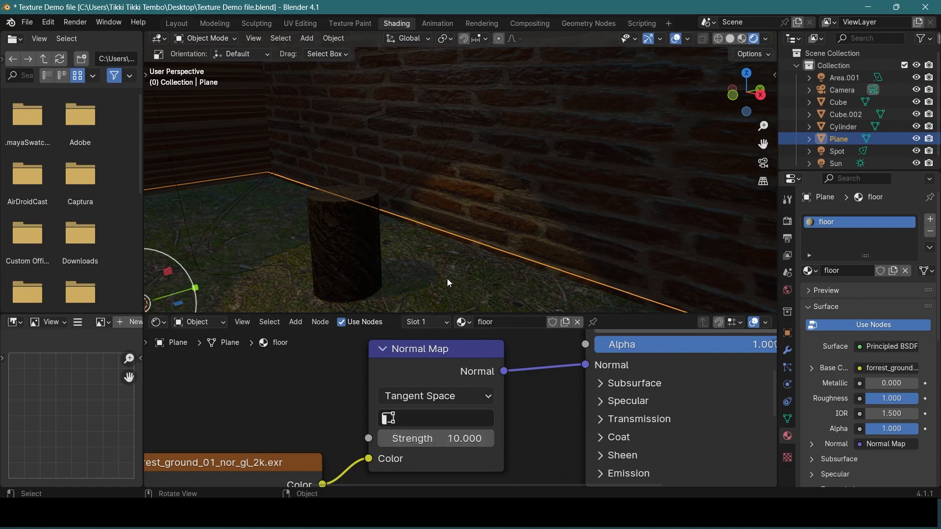
middle_click_drag(444, 269, 452, 294)
middle_click_drag(522, 155, 449, 197)
middle_click_drag(377, 147, 549, 197)
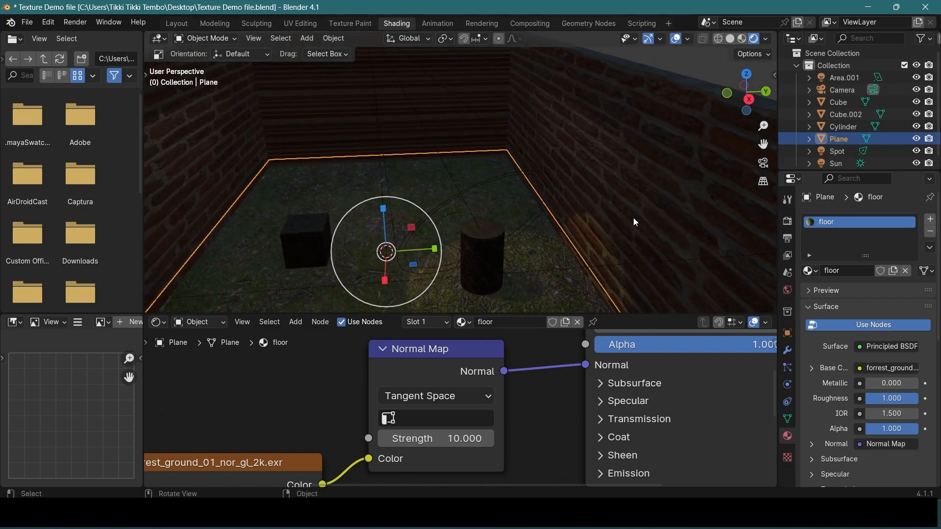
mouse_move(501, 219)
middle_mouse_down()
mouse_move(498, 198)
mouse_move(547, 187)
middle_mouse_up()
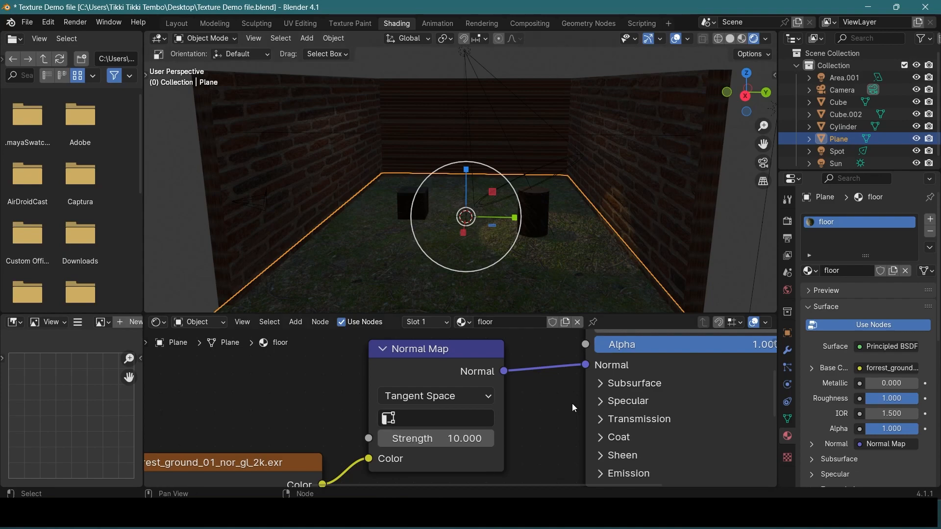
scroll(572, 404, "down", 3)
scroll(580, 403, "down", 3)
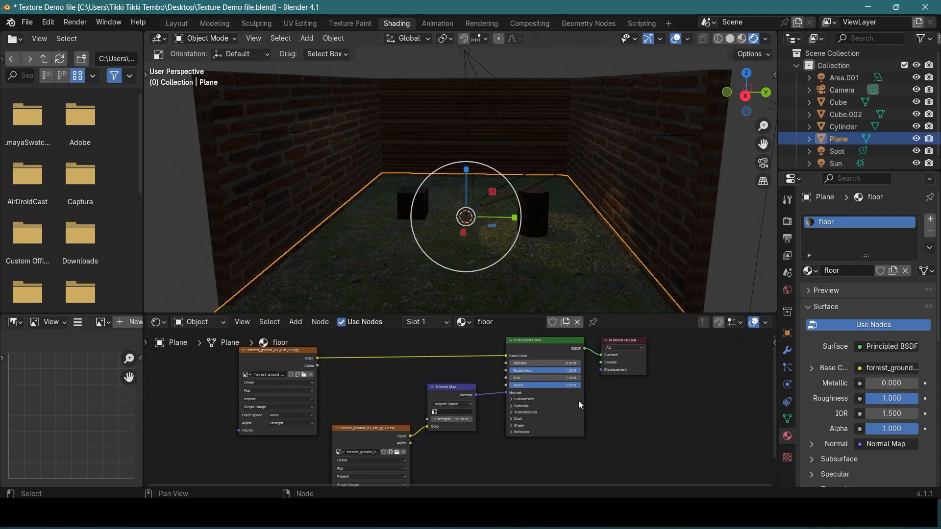